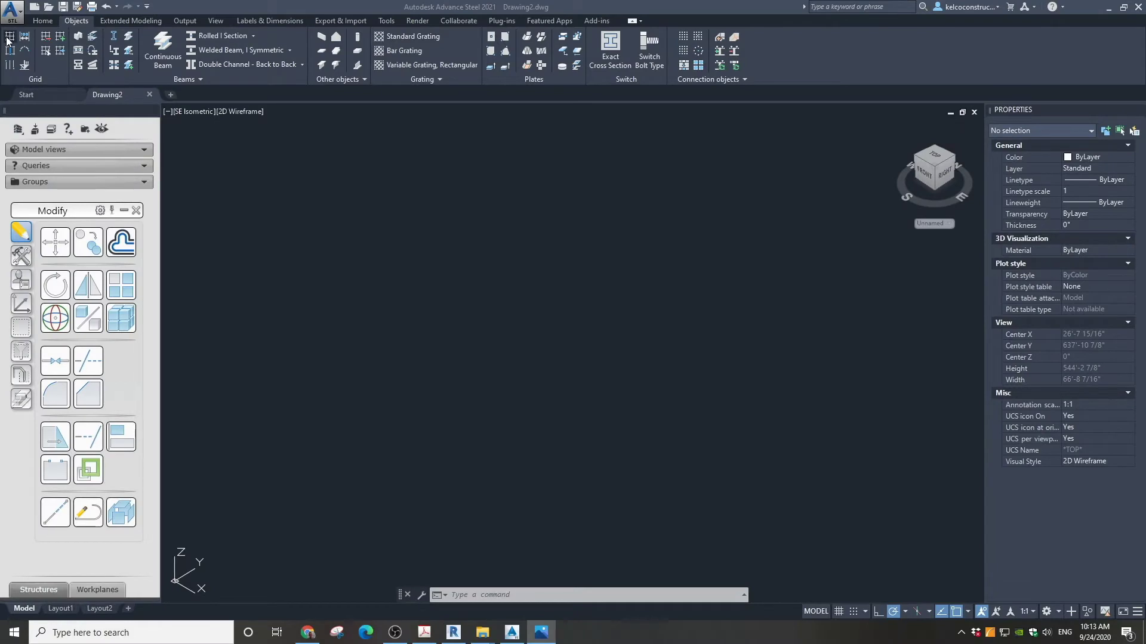
Step: Create a rectangular building grid from origin 0,0 with its second diagonal point at 13',11'4"
left_click(9, 41)
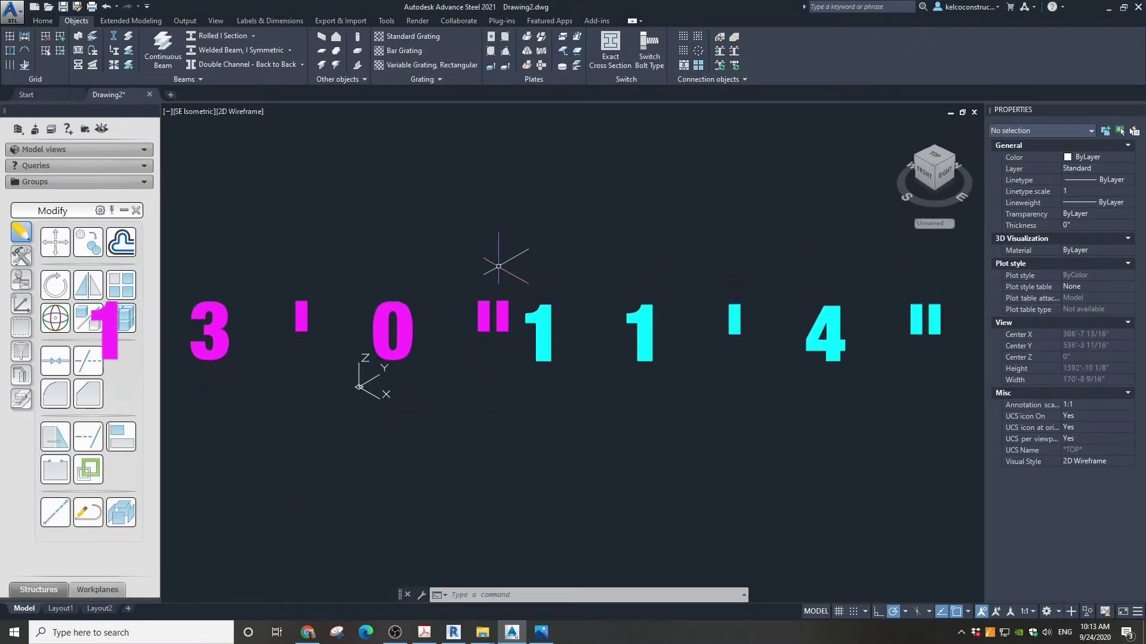
left_click(916, 155)
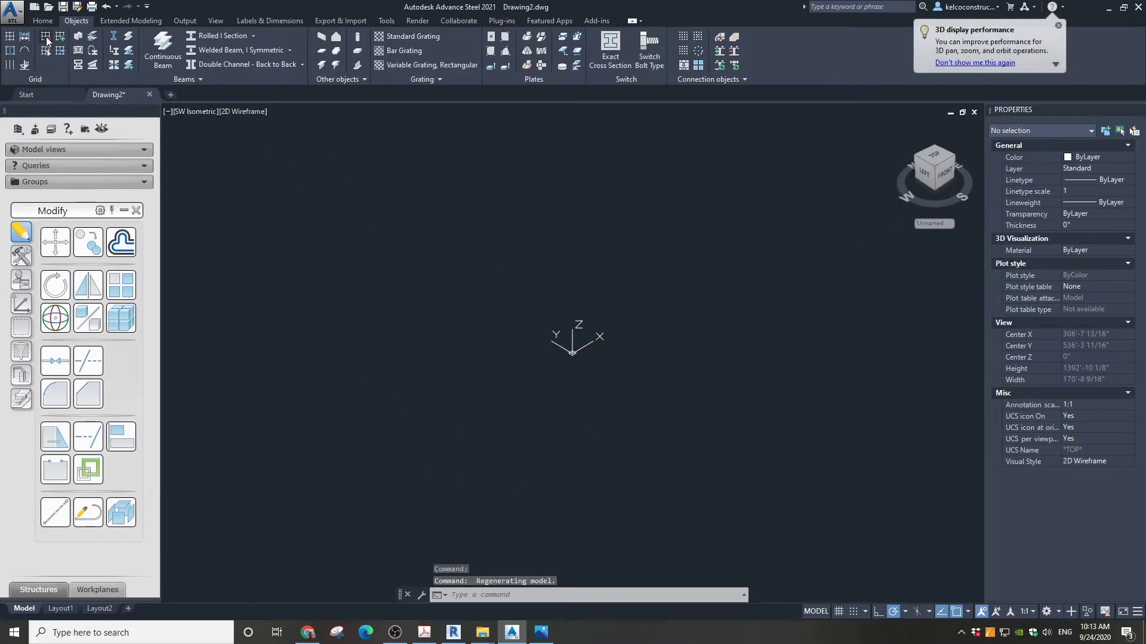
left_click(10, 37)
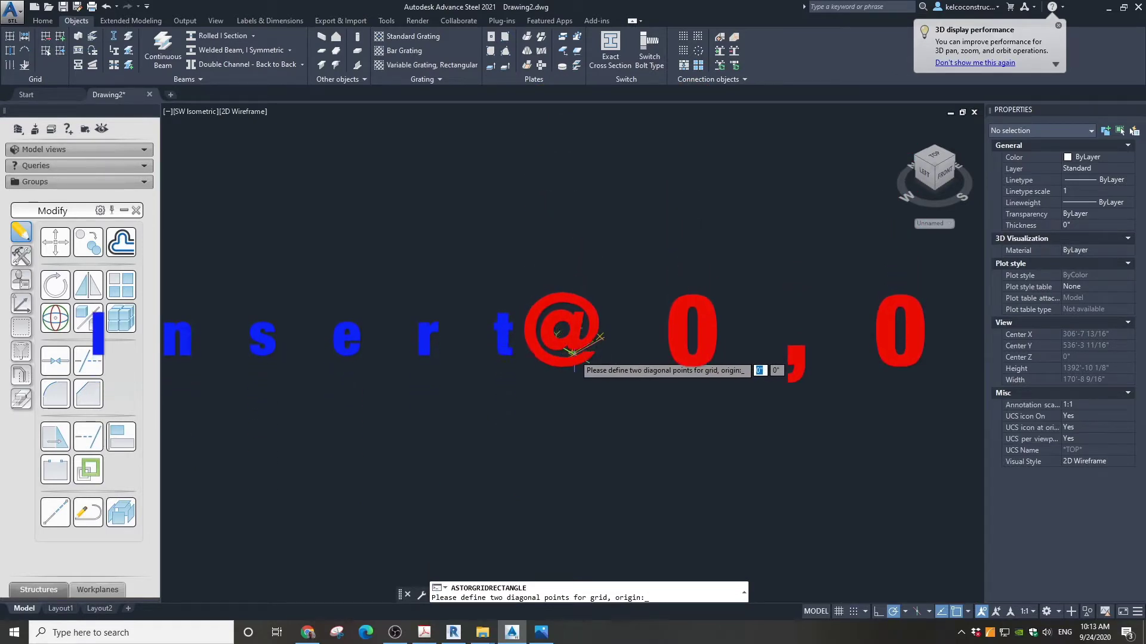
type("0,0")
key("Return")
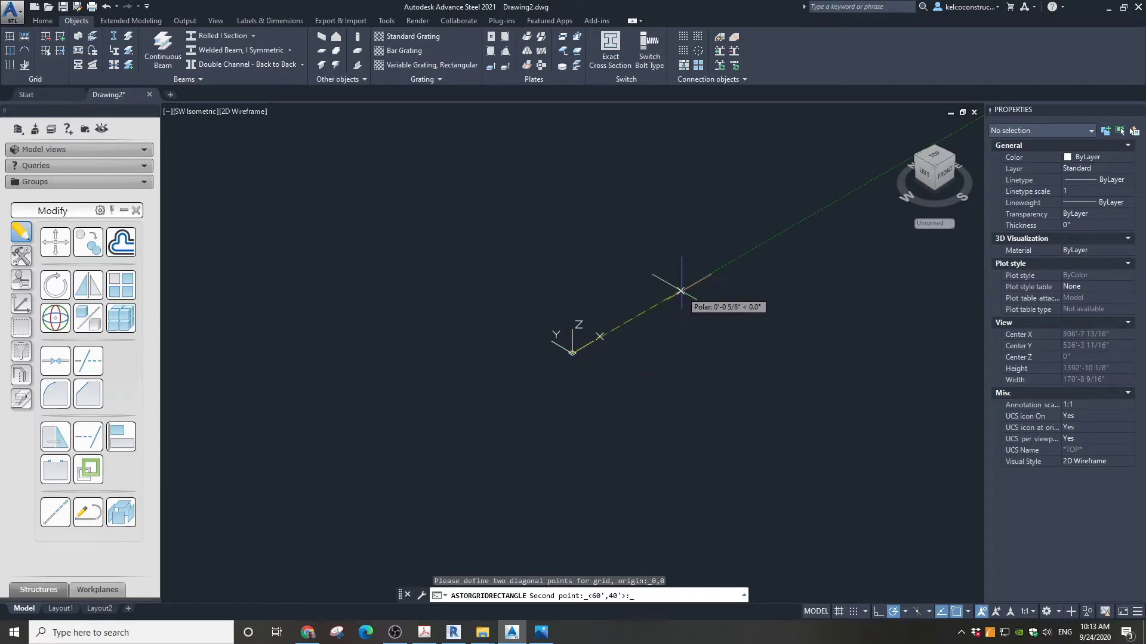
type("13")
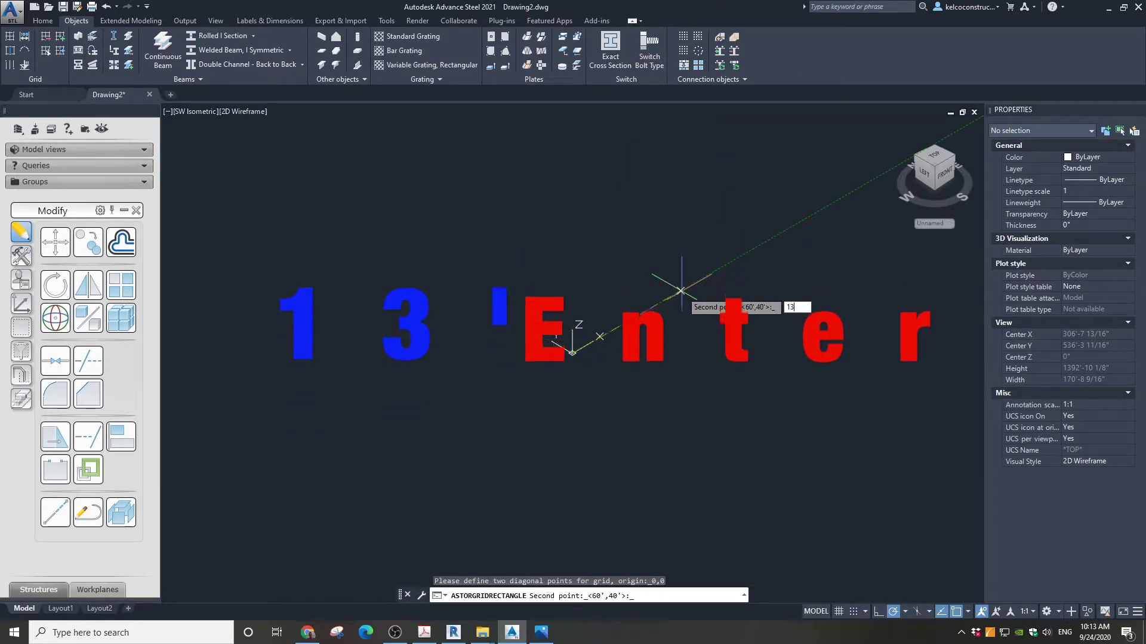
type("'4")
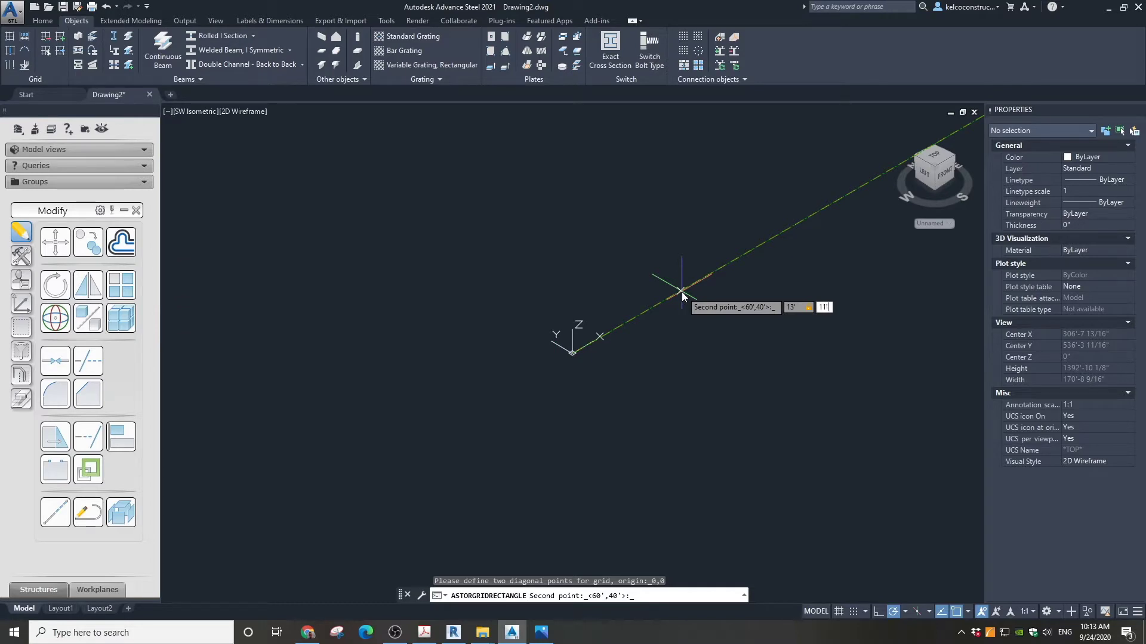
type("4")
key("Return")
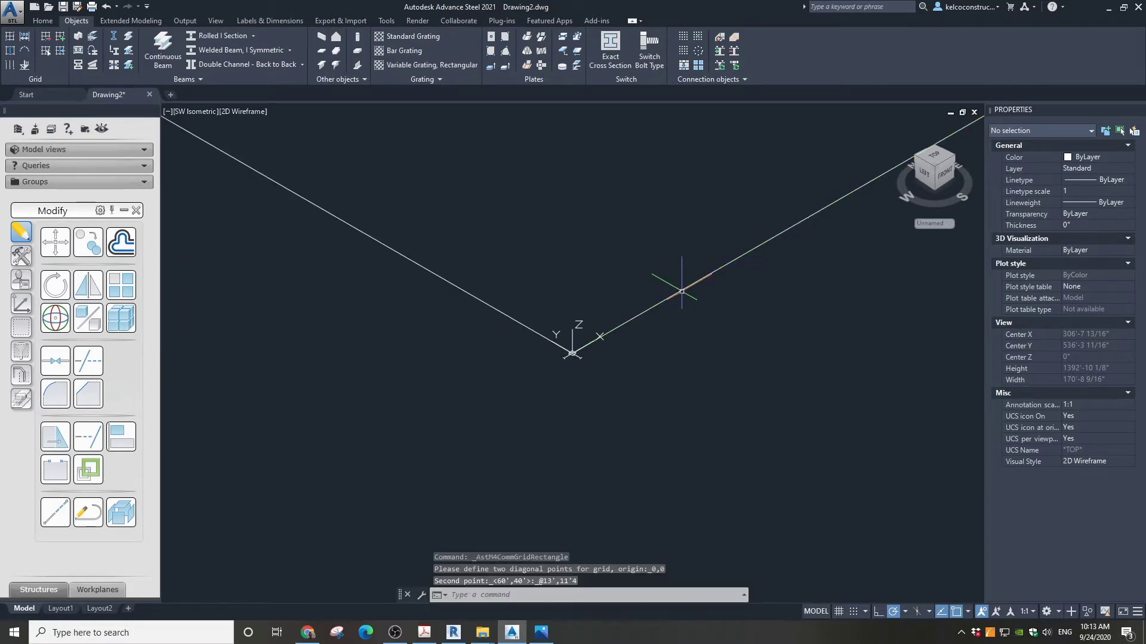
Step: Set the number of axes in the grid group running along Y to 6, checking the platform plan image
scroll(615, 349, "up", 5)
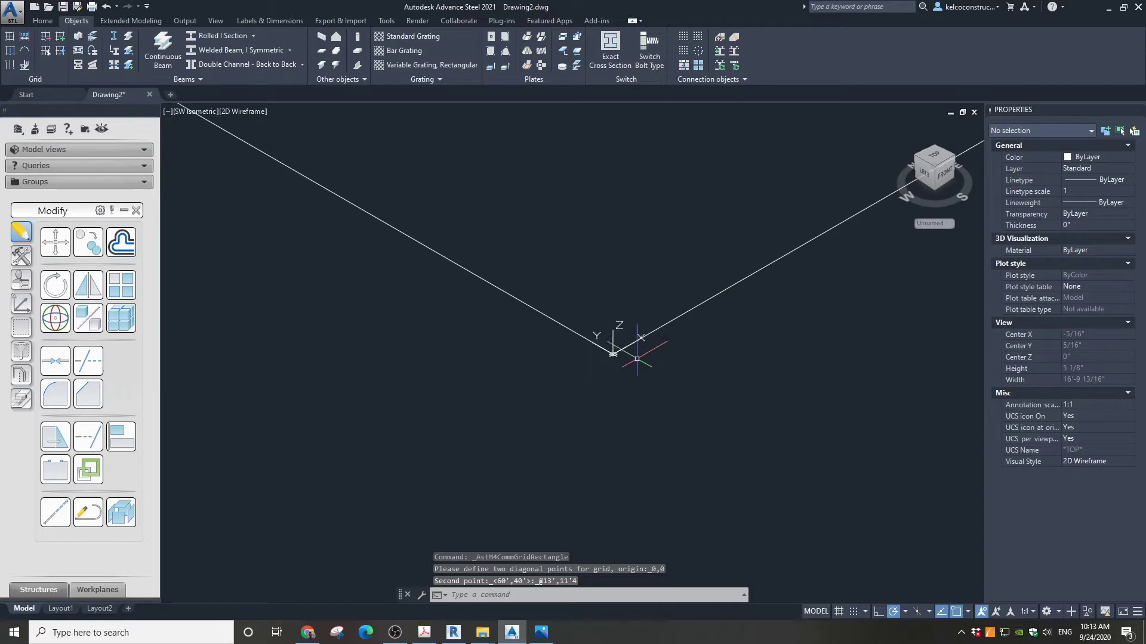
scroll(609, 352, "down", 5)
scroll(609, 349, "up", 2)
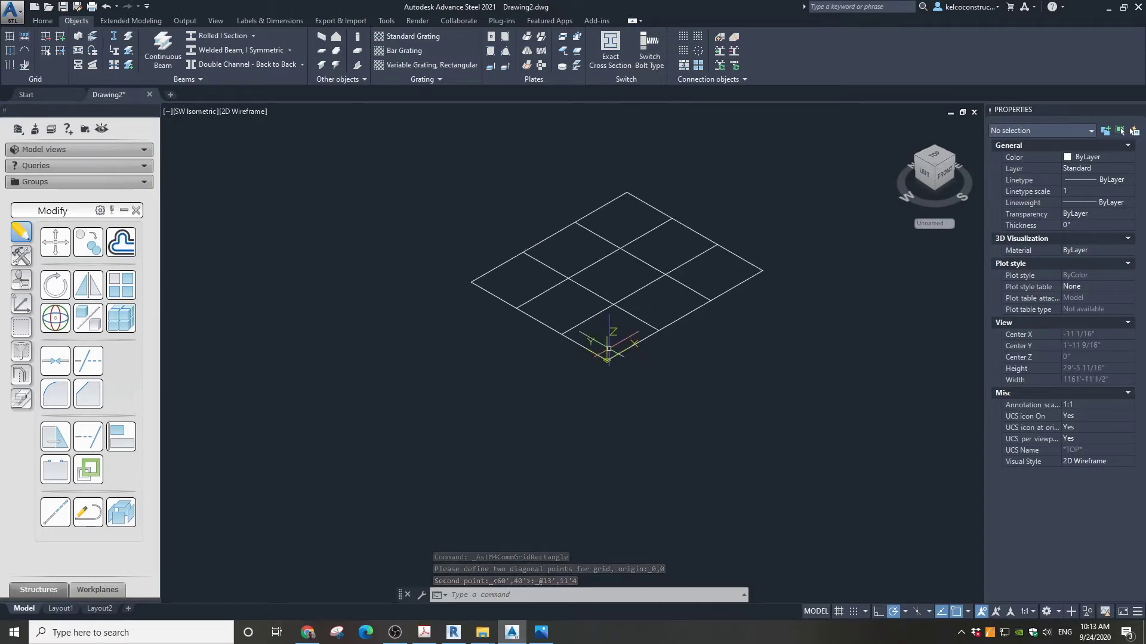
scroll(615, 306, "up", 2)
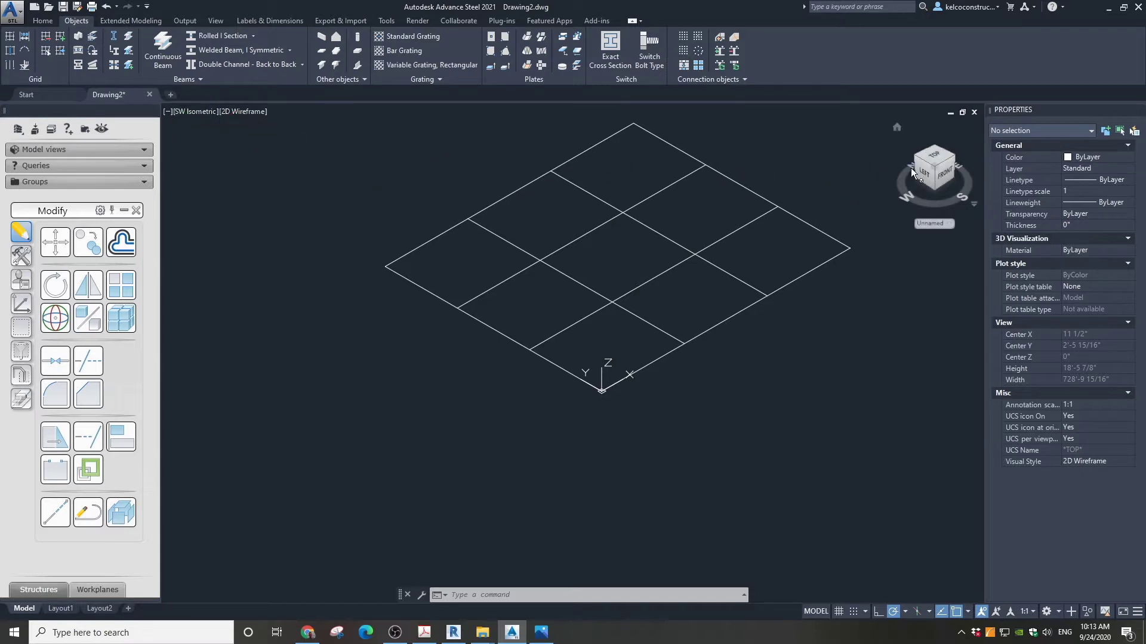
left_click(939, 157)
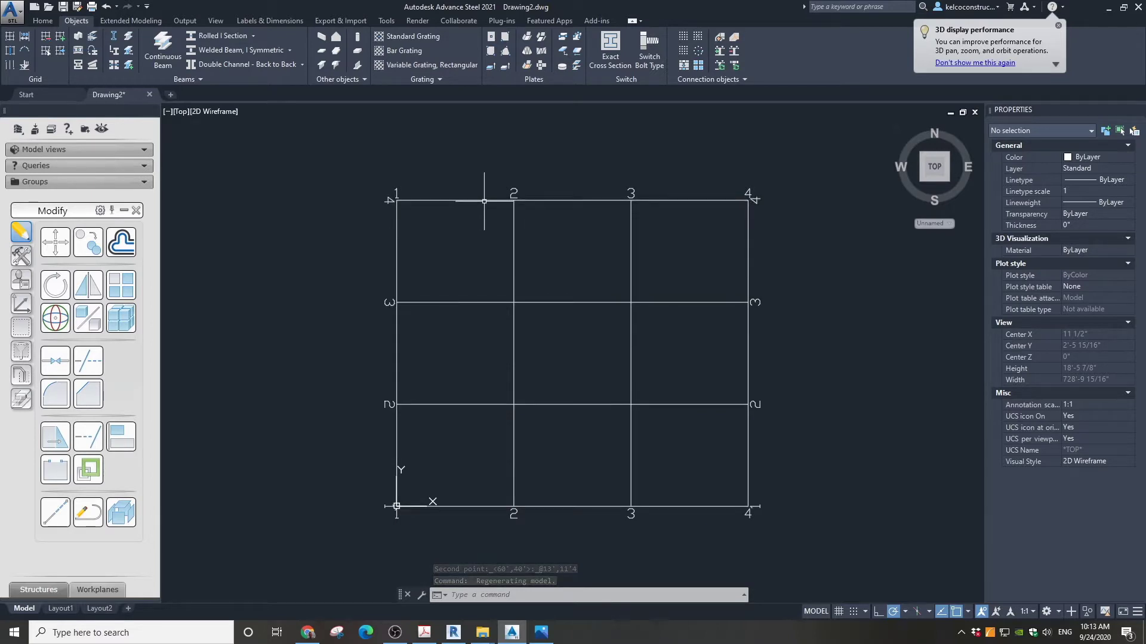
double_click(514, 216)
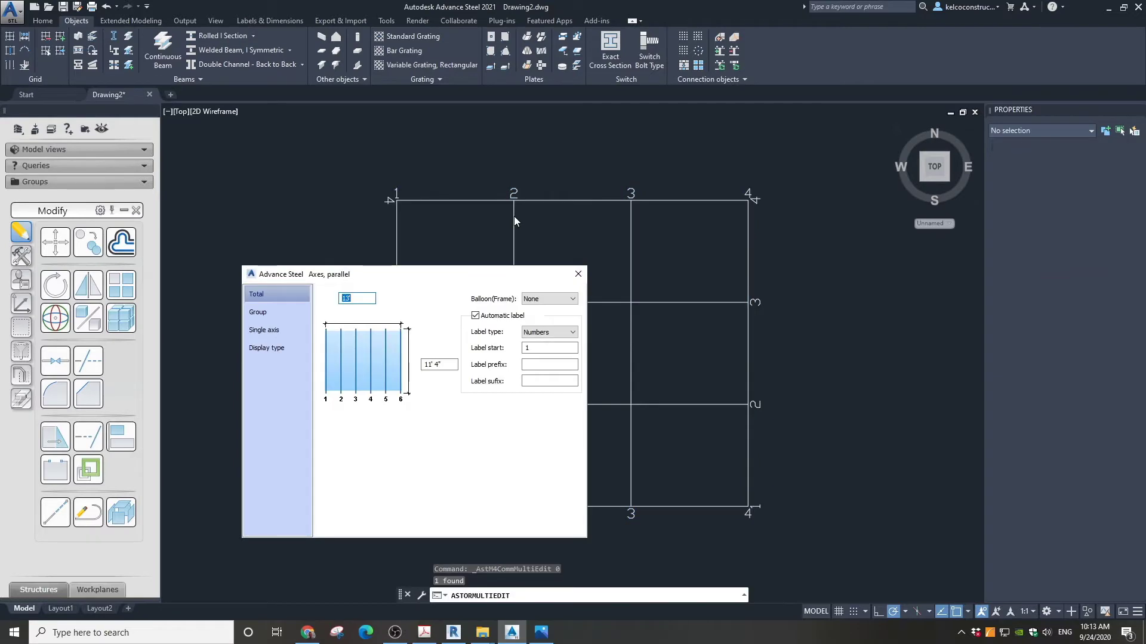
left_click_drag(428, 274, 615, 242)
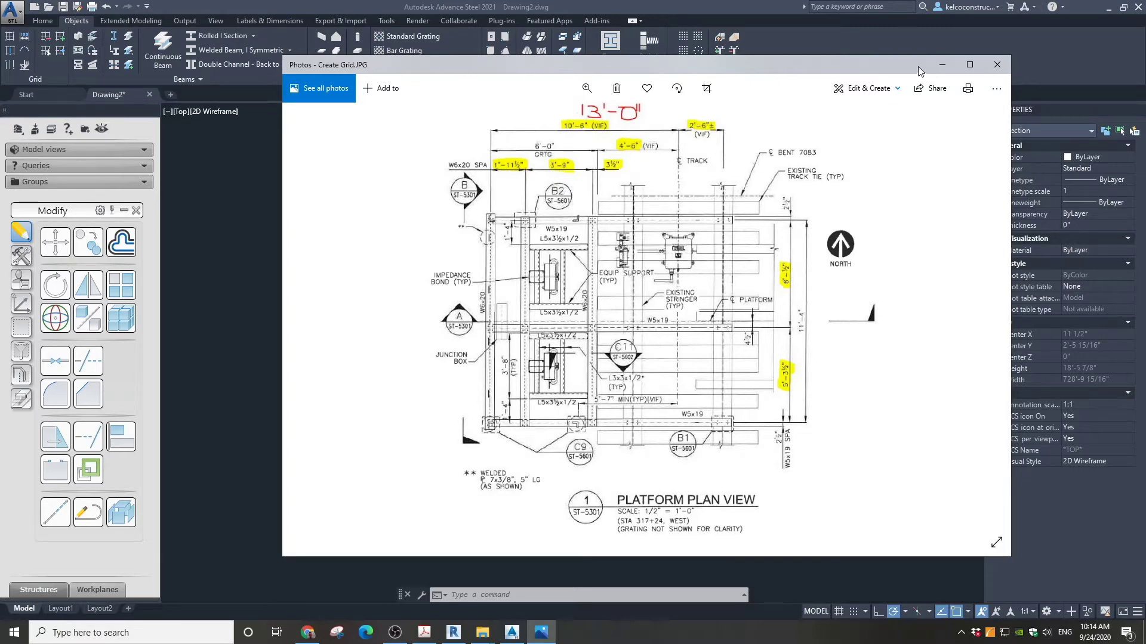
key("alt+Tab")
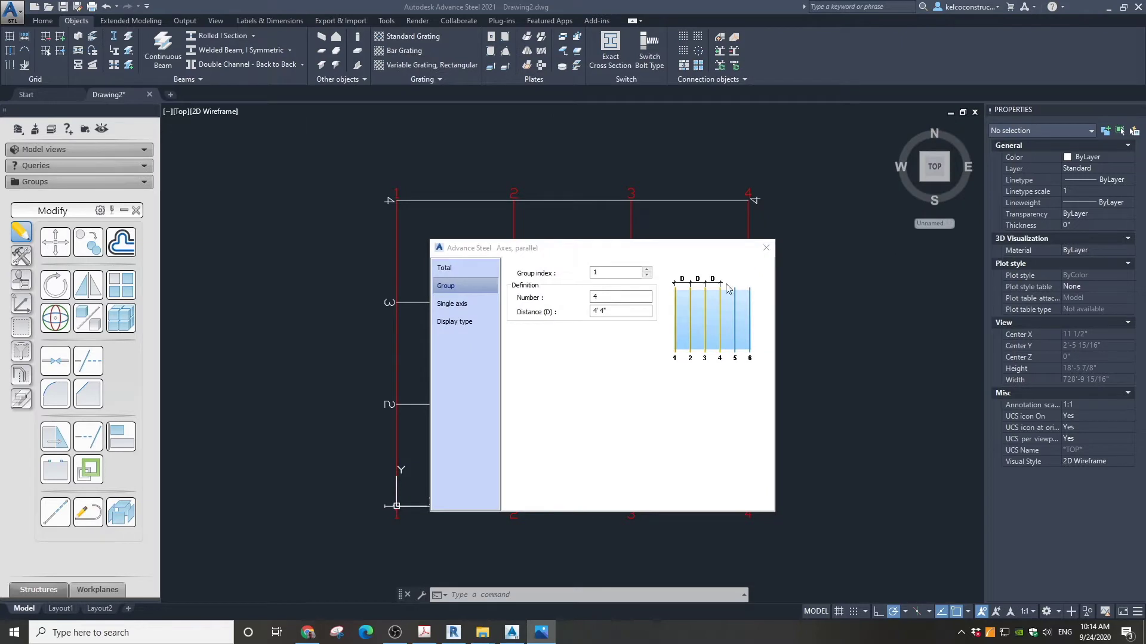
double_click(594, 297)
type("6")
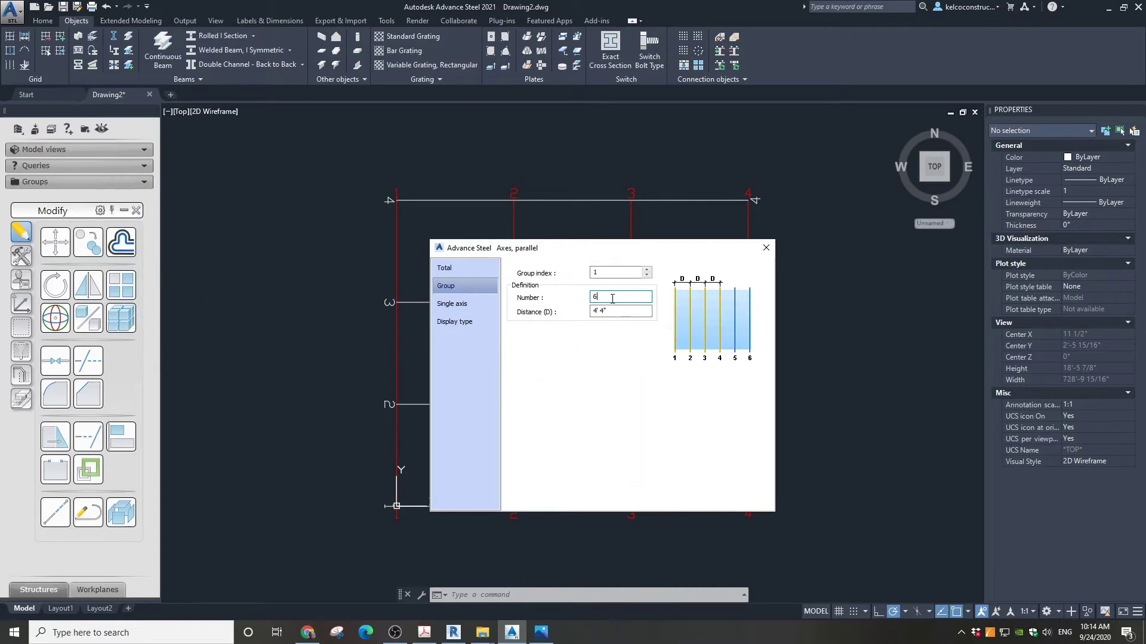
Step: Give the six vertical axes an Edging balloon frame and Capital letters labels, and close their properties
left_click(489, 274)
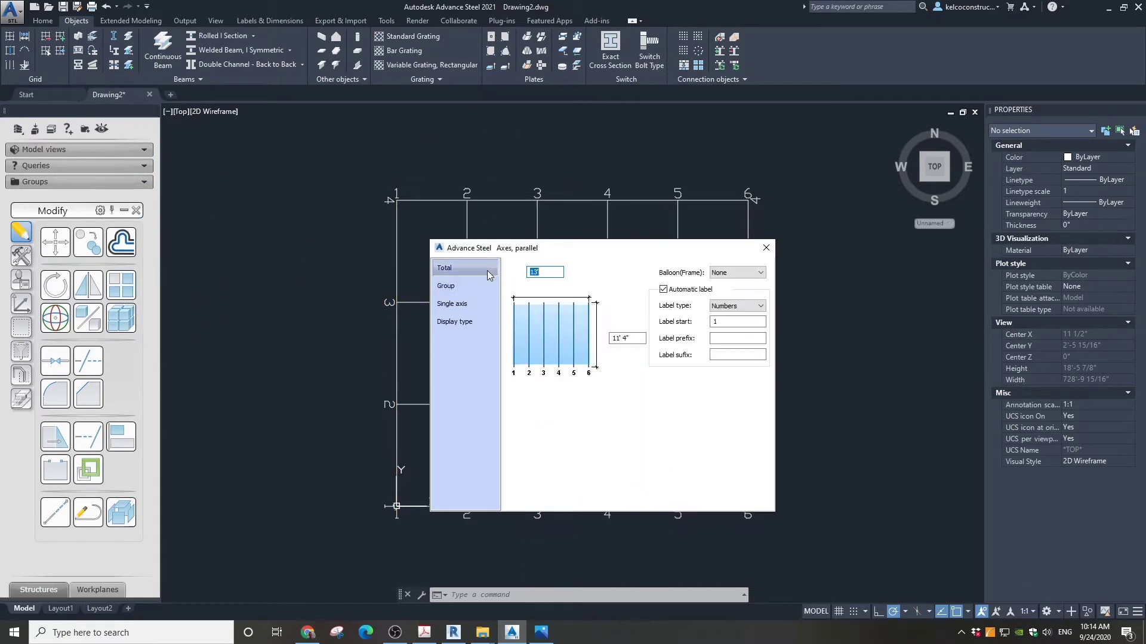
left_click(737, 272)
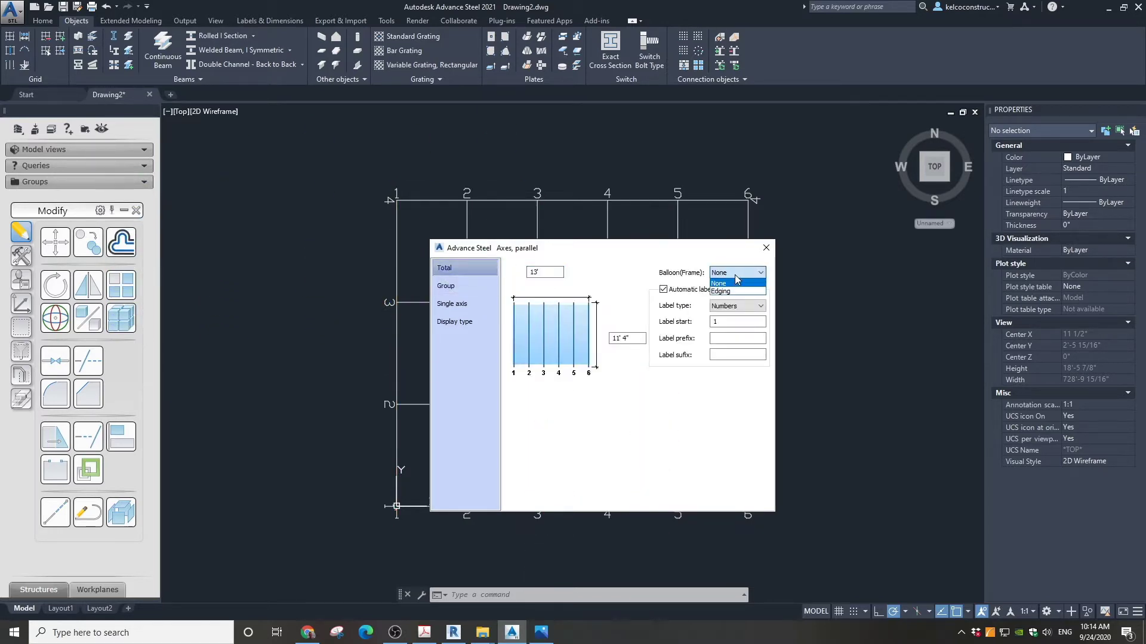
left_click(728, 291)
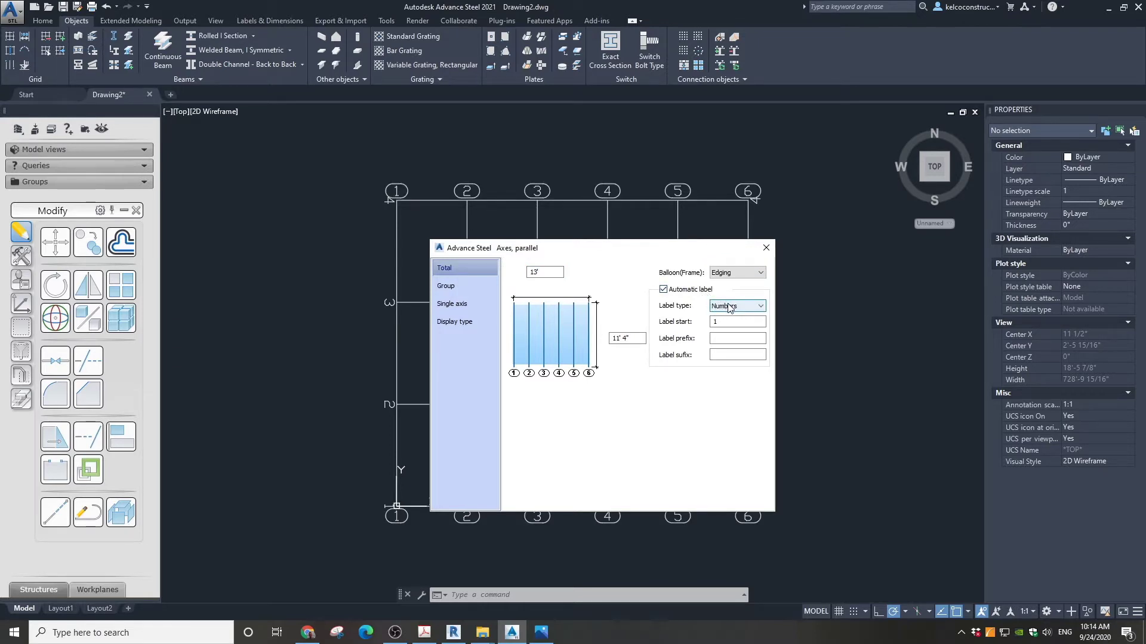
left_click(729, 306)
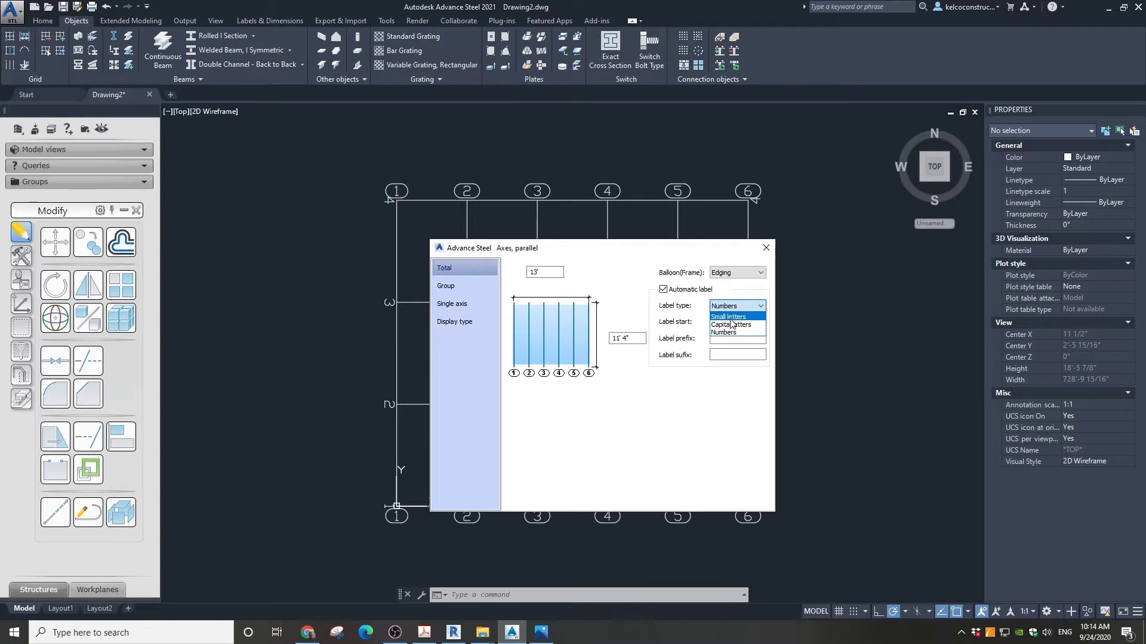
left_click(732, 325)
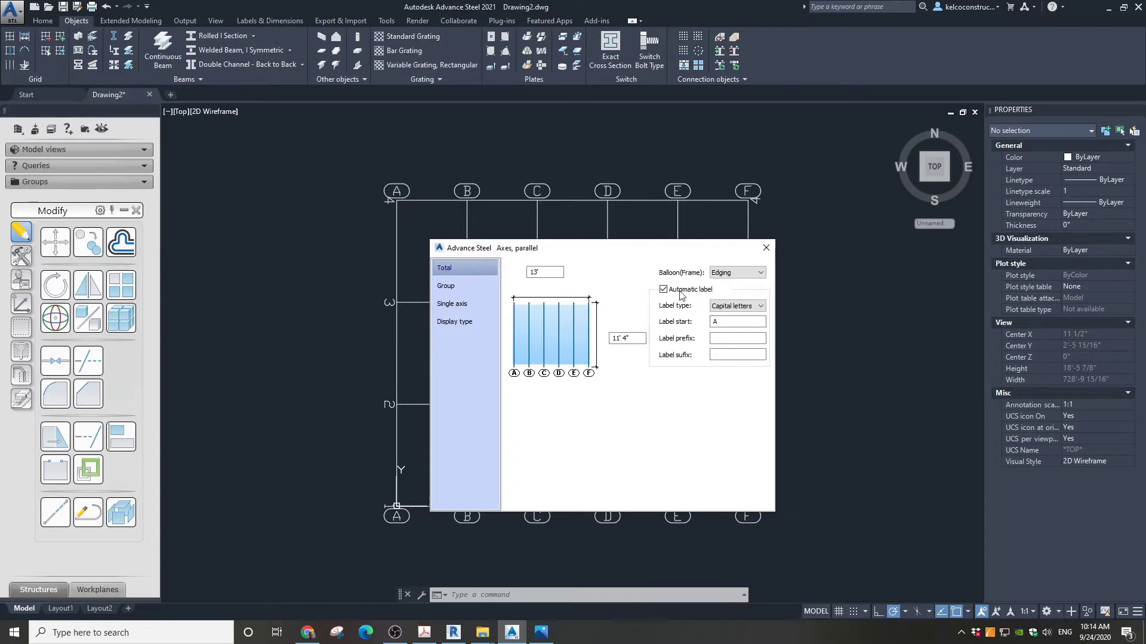
left_click(765, 248)
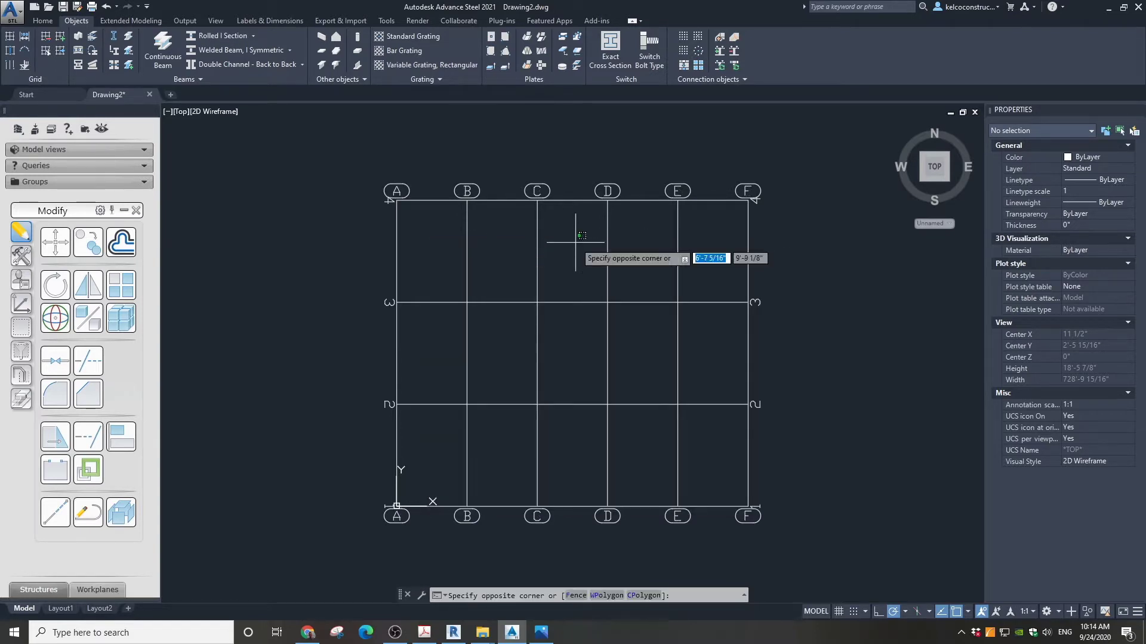
Step: Set the number of axes in the horizontal grid group to 3, checking the platform plan image
left_click(563, 303)
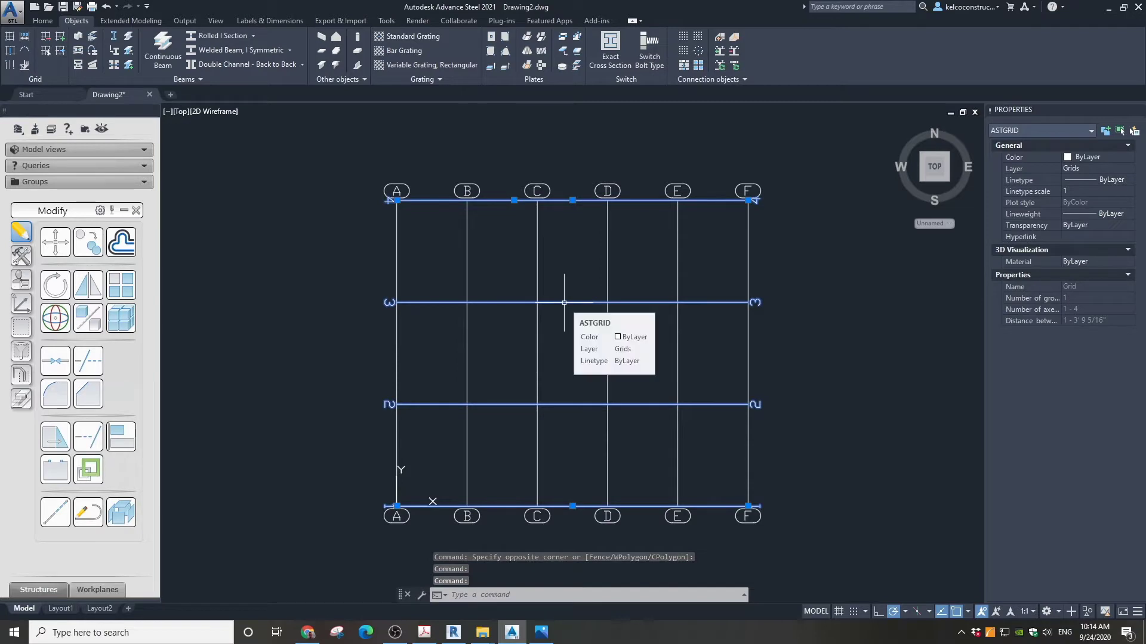
double_click(563, 303)
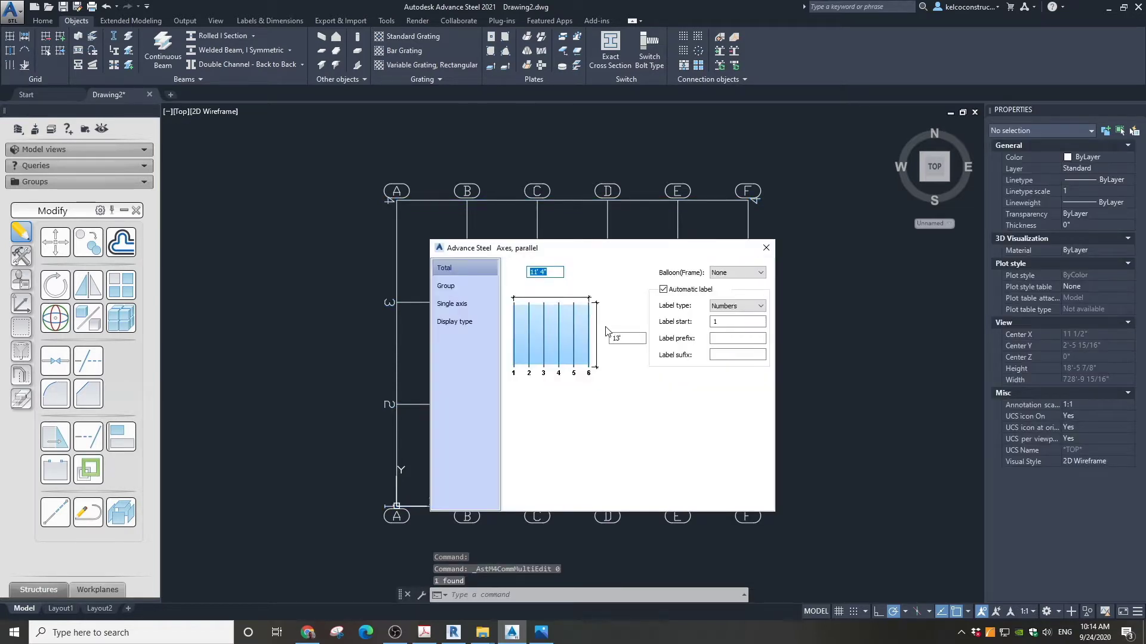
left_click_drag(666, 255, 458, 162)
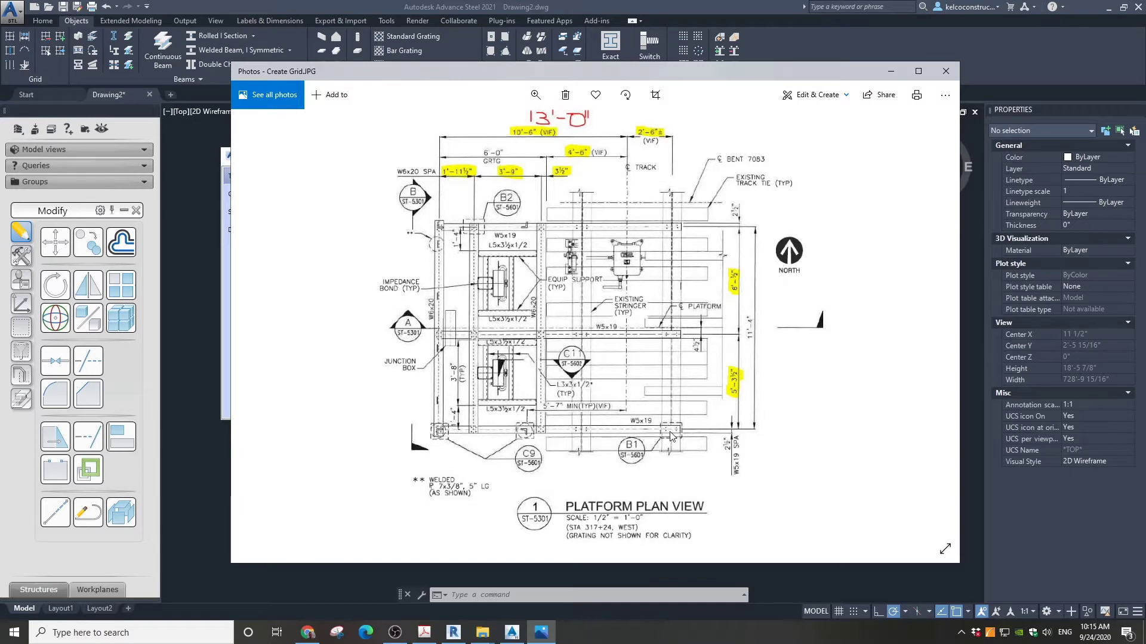
key("alt+Tab")
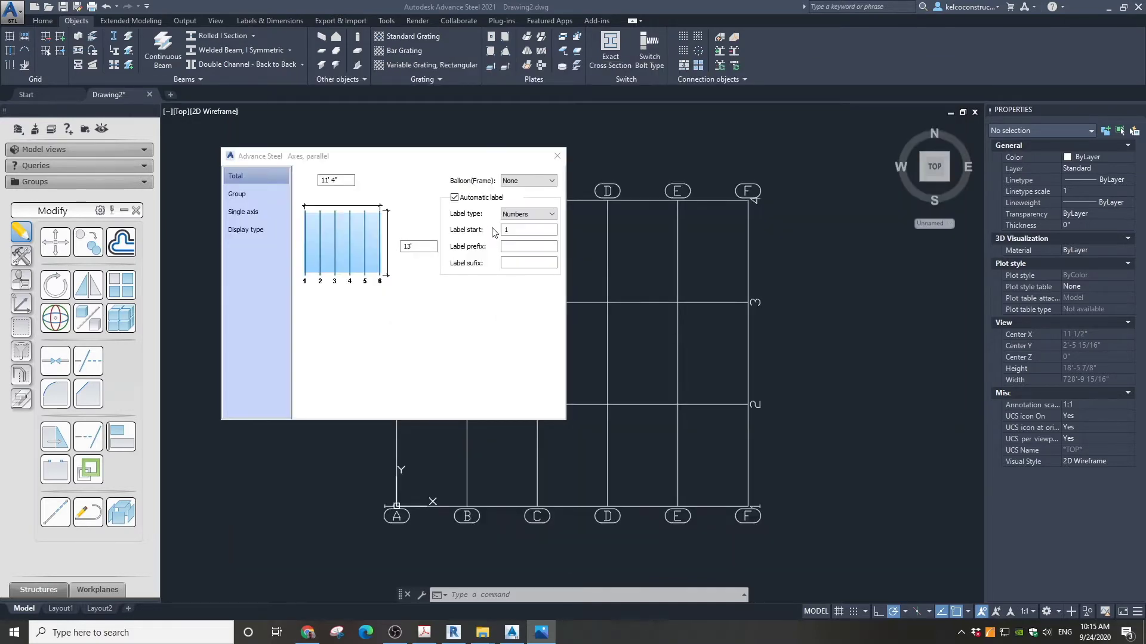
left_click(237, 194)
double_click(380, 205)
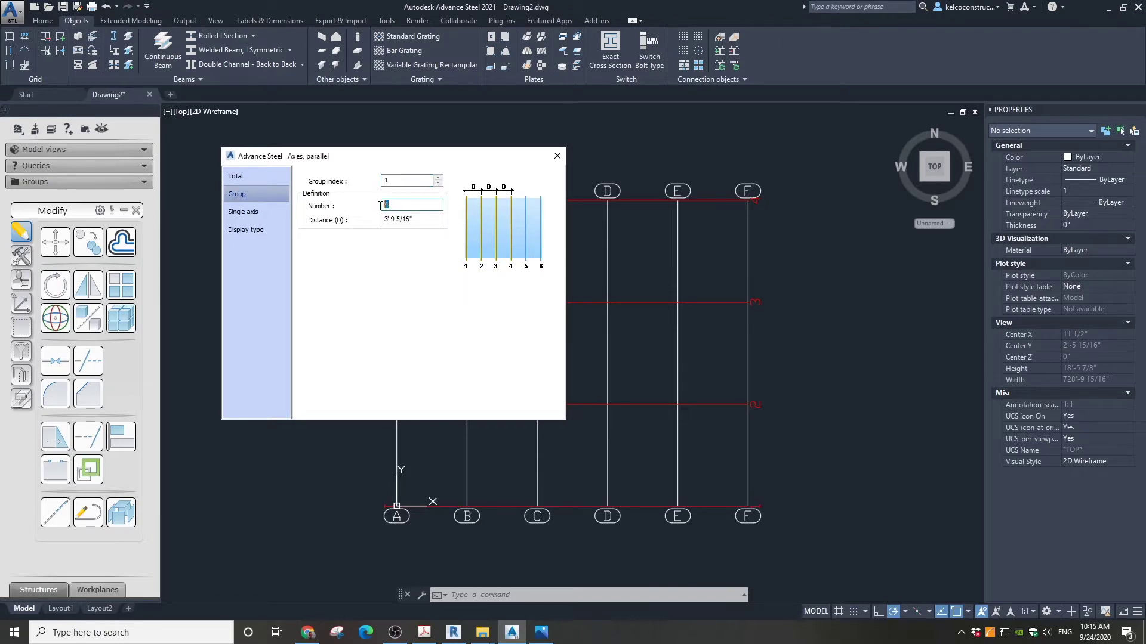
key("Return")
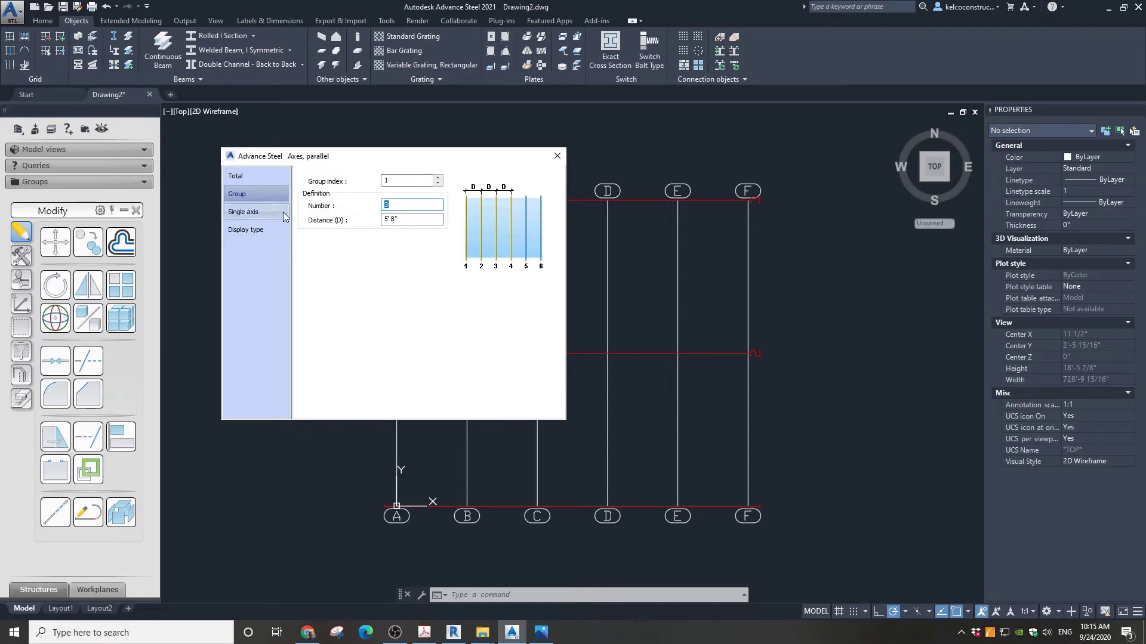
Step: Give the numbered horizontal axes an Edging balloon frame and close their properties
left_click(235, 176)
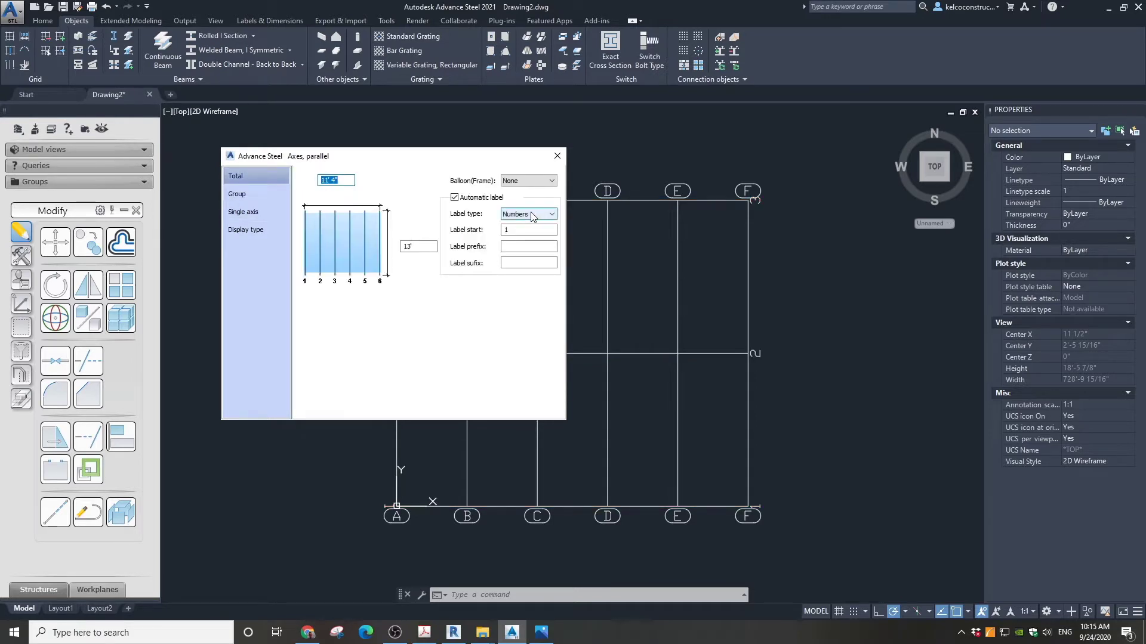
left_click(514, 181)
left_click(517, 199)
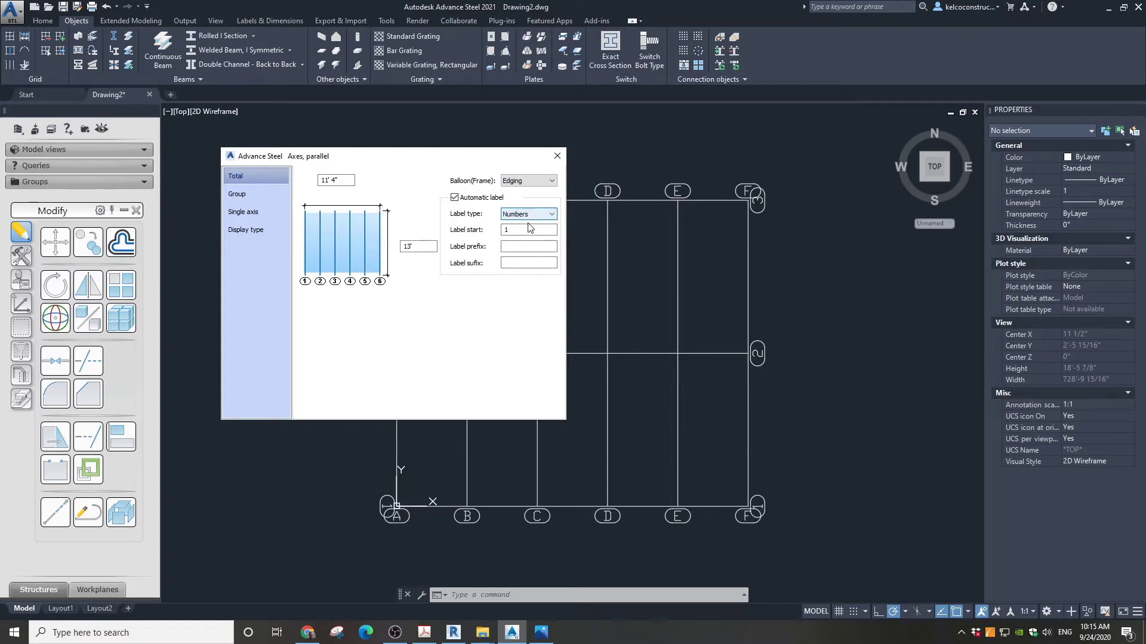
left_click(557, 156)
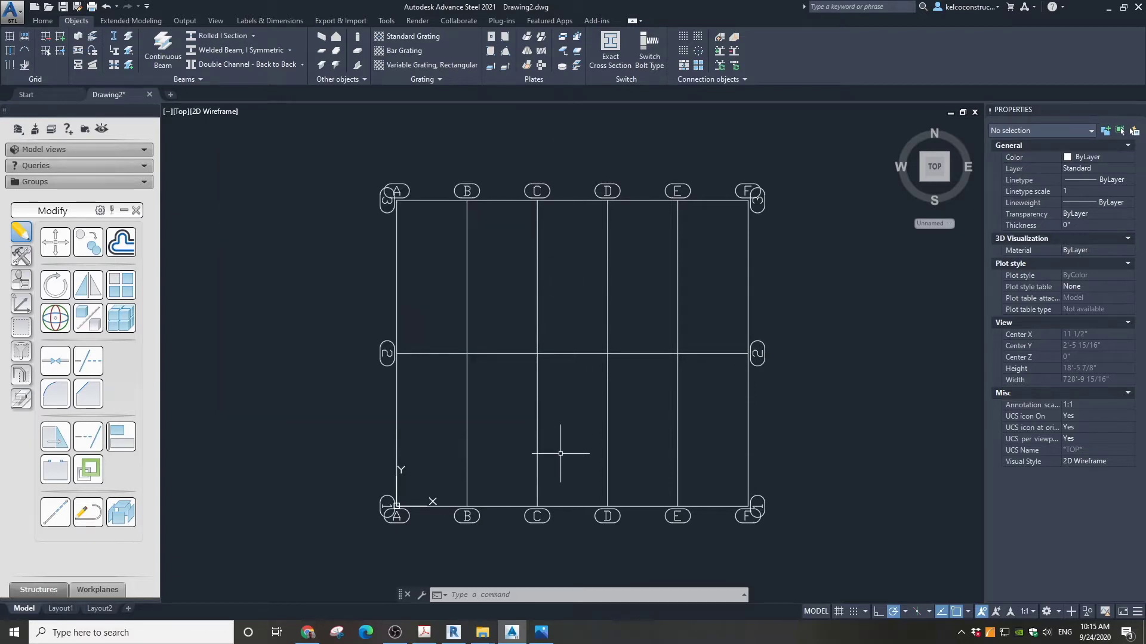
Step: Check the platform plan image, then draw a horizontal reference line about 2'-7 13/16" long outward from the intersection of axes F and 1
left_click(541, 632)
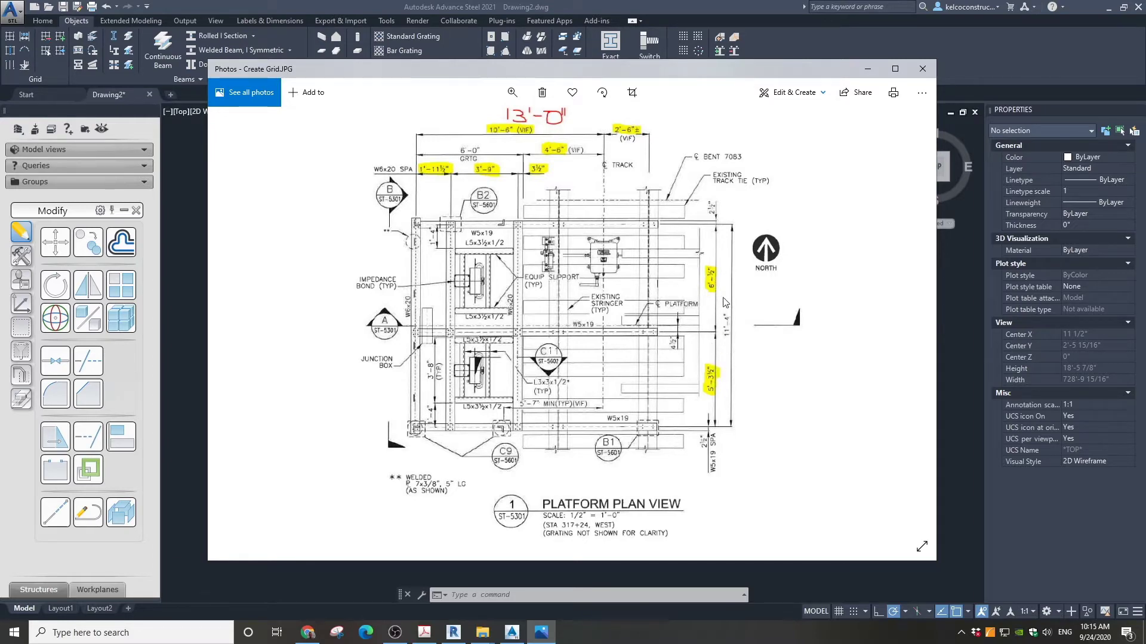
key("alt+Tab")
type("line")
key("Return")
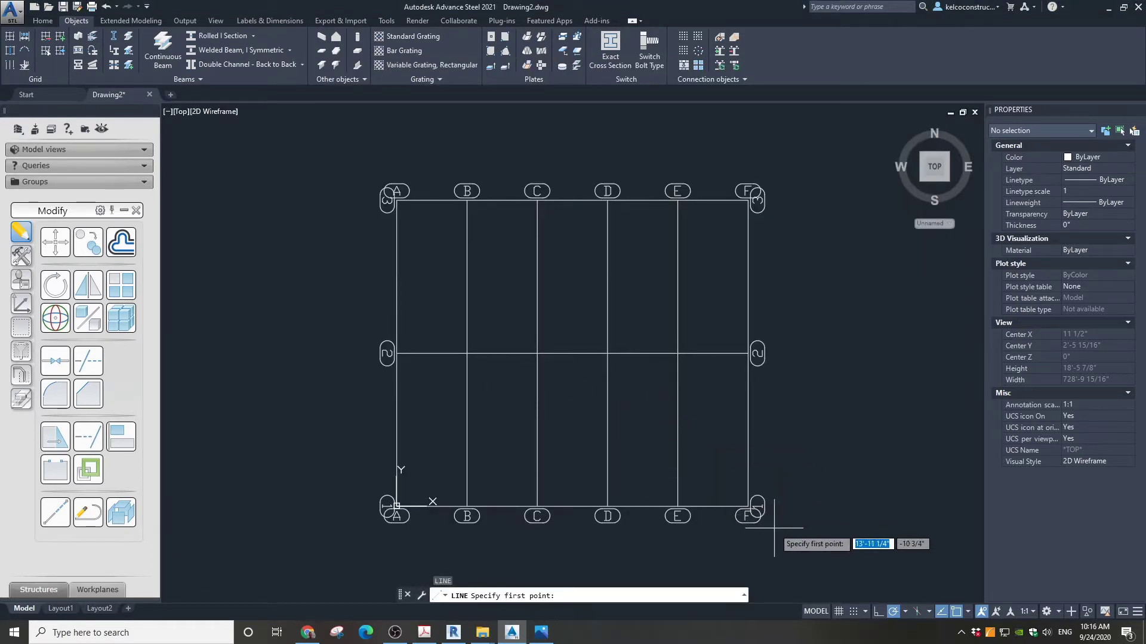
scroll(770, 524, "up", 4)
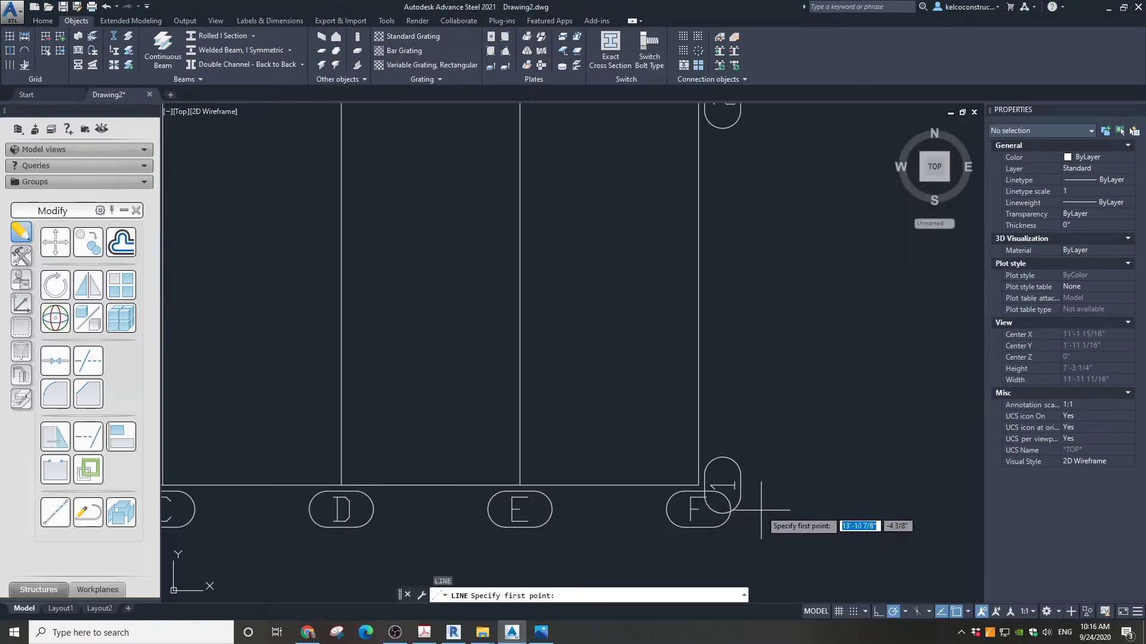
left_click(698, 485)
left_click(880, 485)
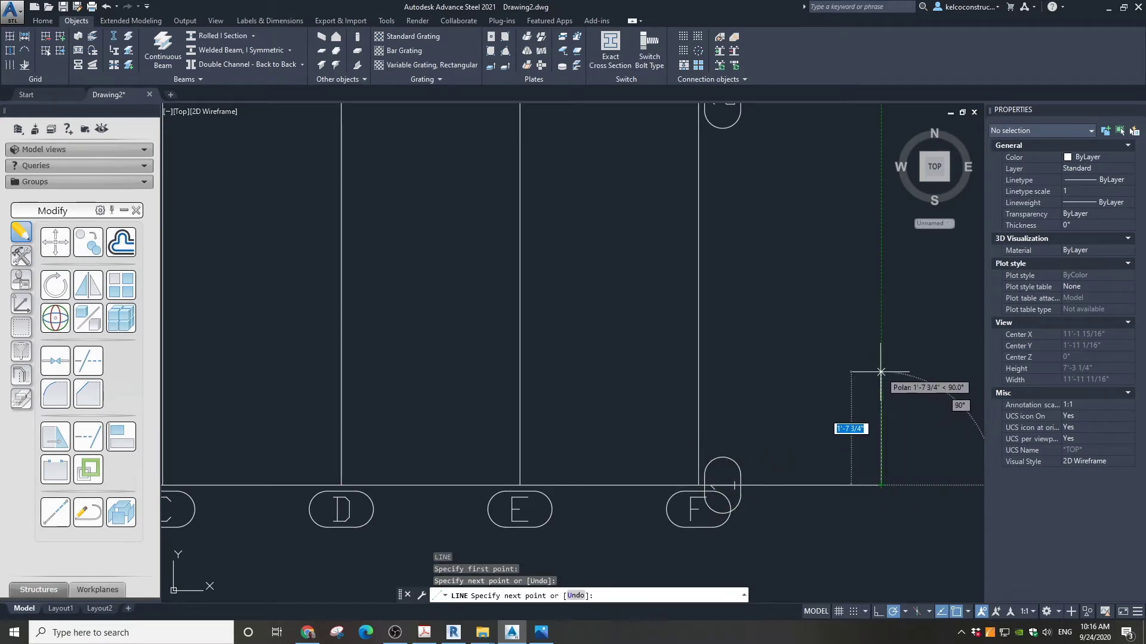
Step: Continue the reference line 5'3.5" upward, then horizontally back across axis F, and end the line
type("5'")
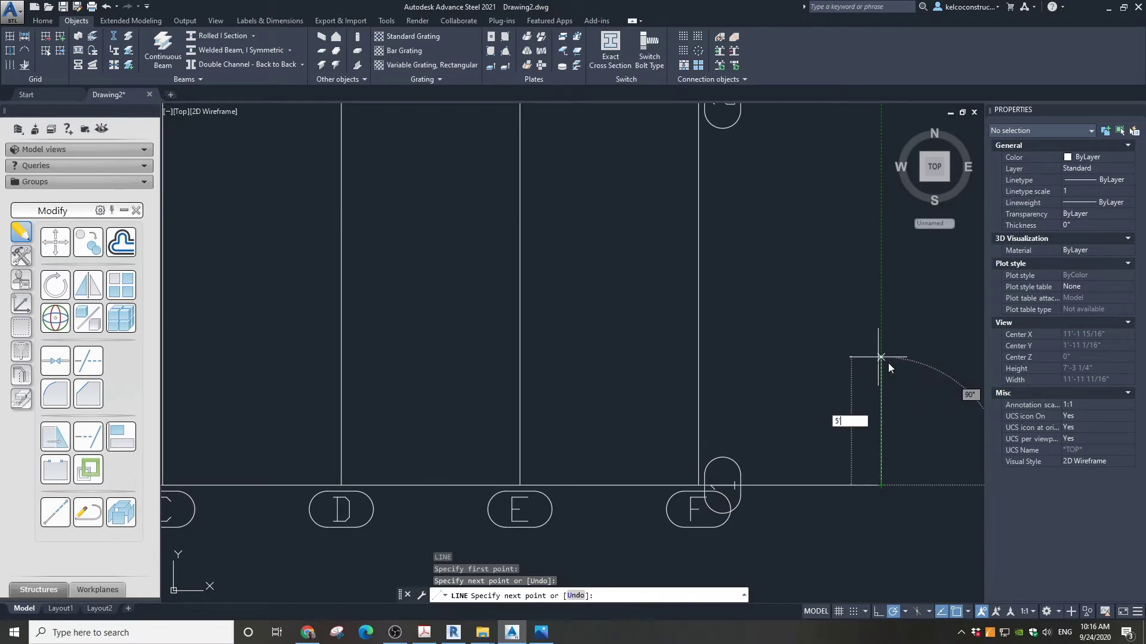
type("3.5")
key("Return")
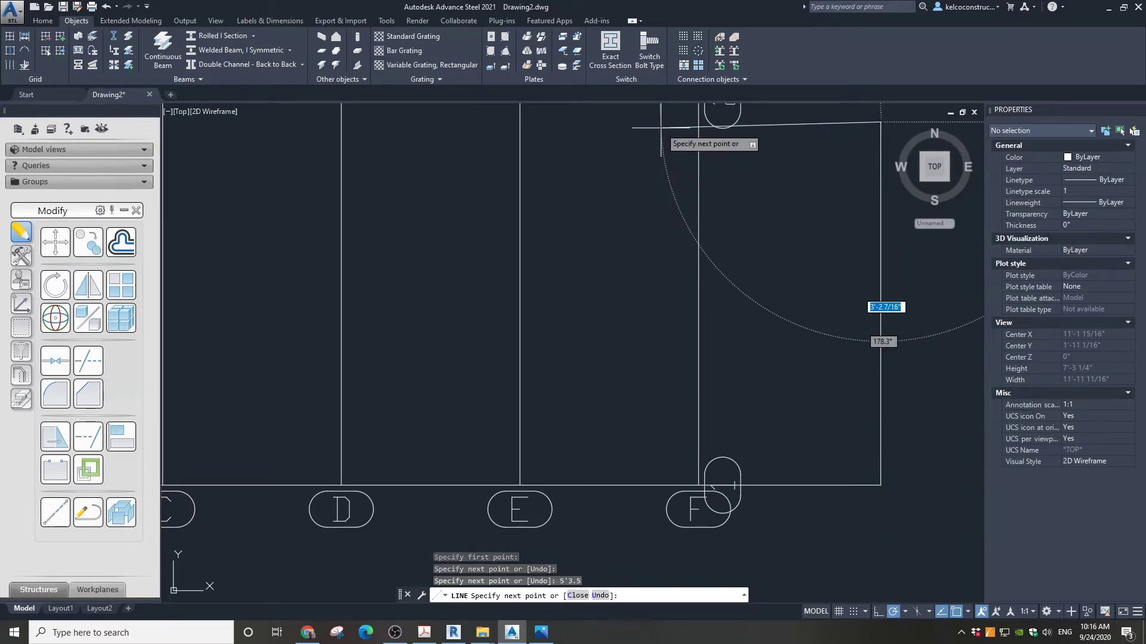
scroll(661, 118, "up", 2)
key("Escape")
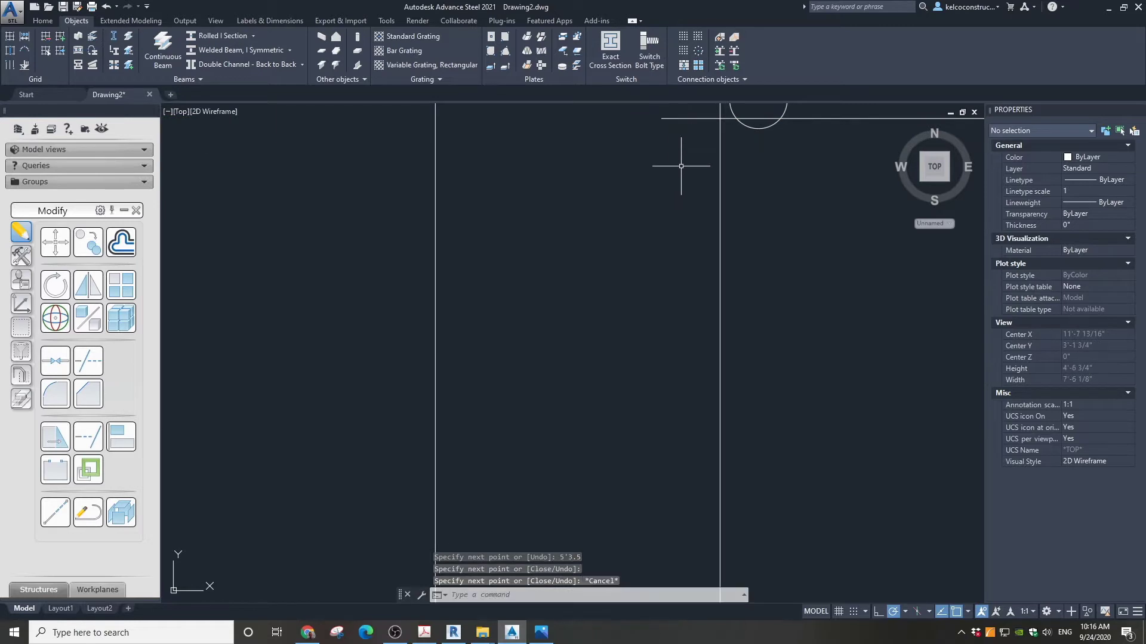
Step: Delete the horizontal reference line that extends from axis 1
scroll(681, 156, "down", 4)
left_click(756, 385)
left_click(746, 351)
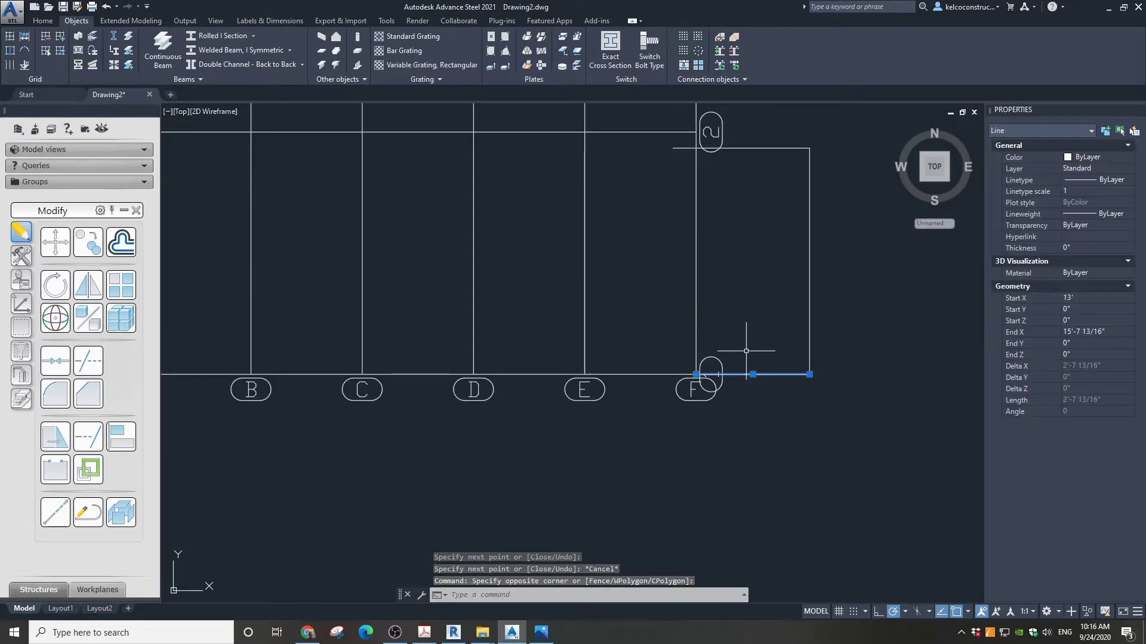
key("Delete")
scroll(703, 215, "down", 2)
scroll(706, 175, "up", 5)
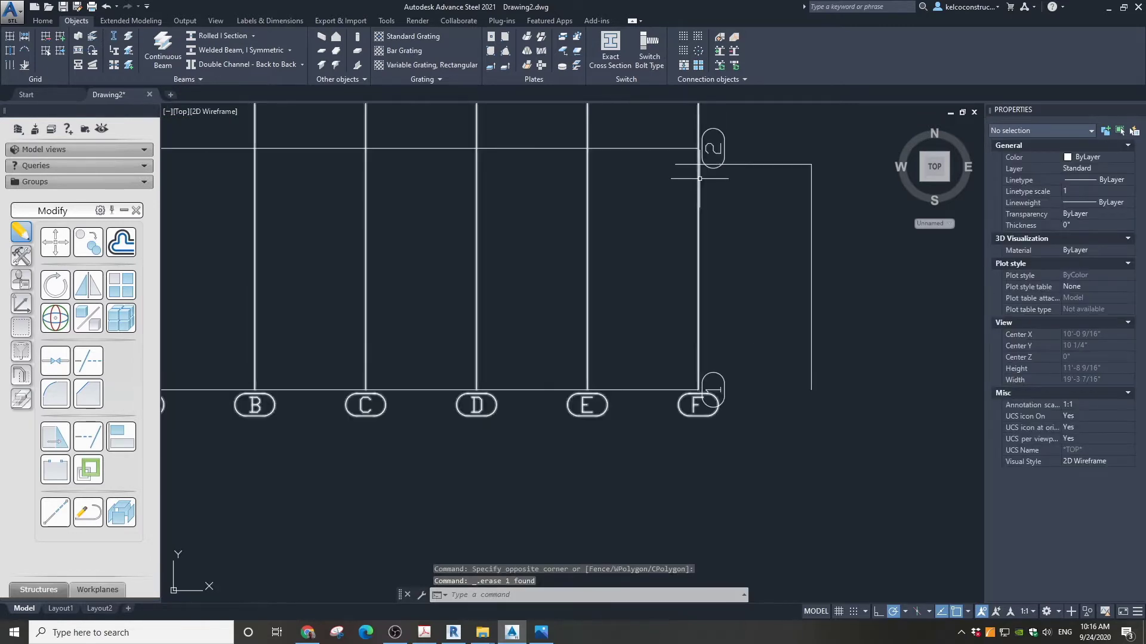
Step: Measure the distance along axis F between axis 2 and the upper reference line
type("DI")
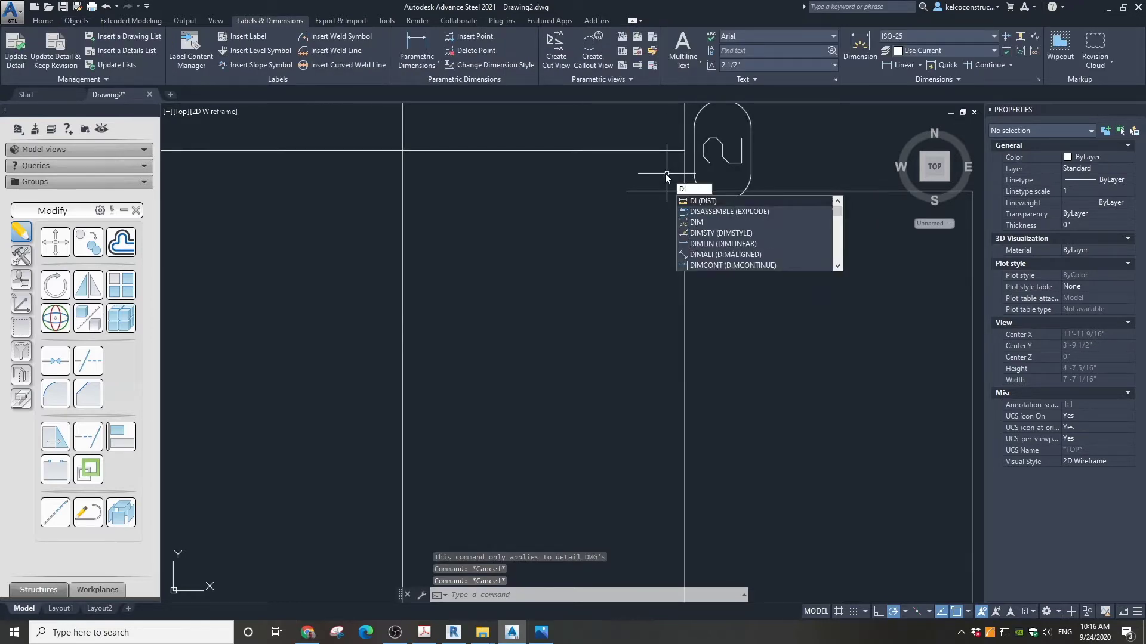
type("ST")
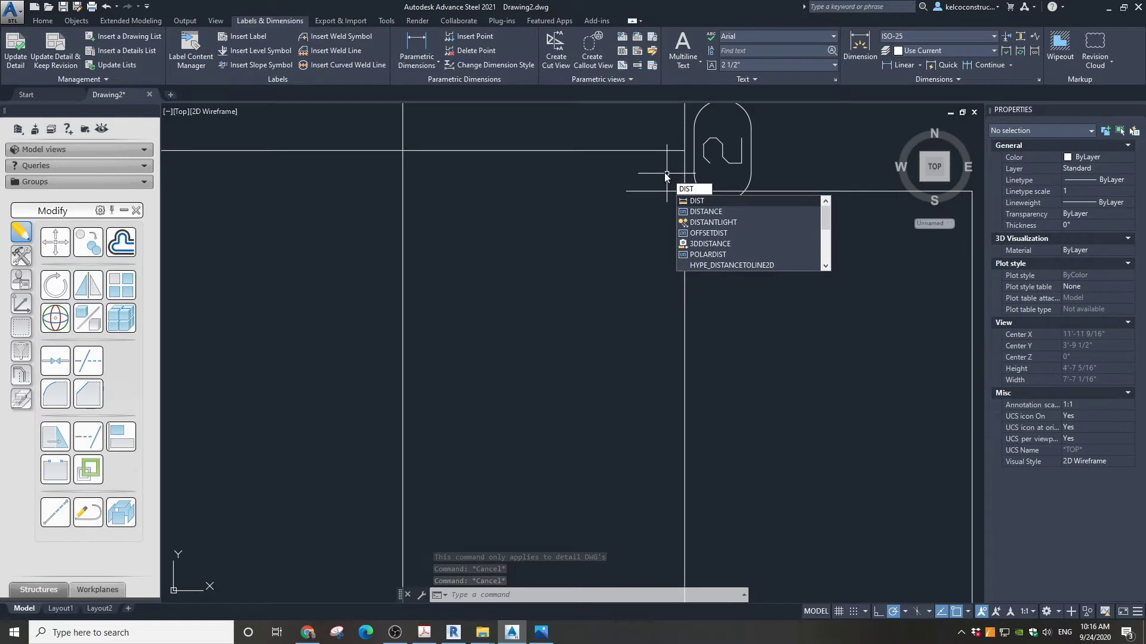
key("Return")
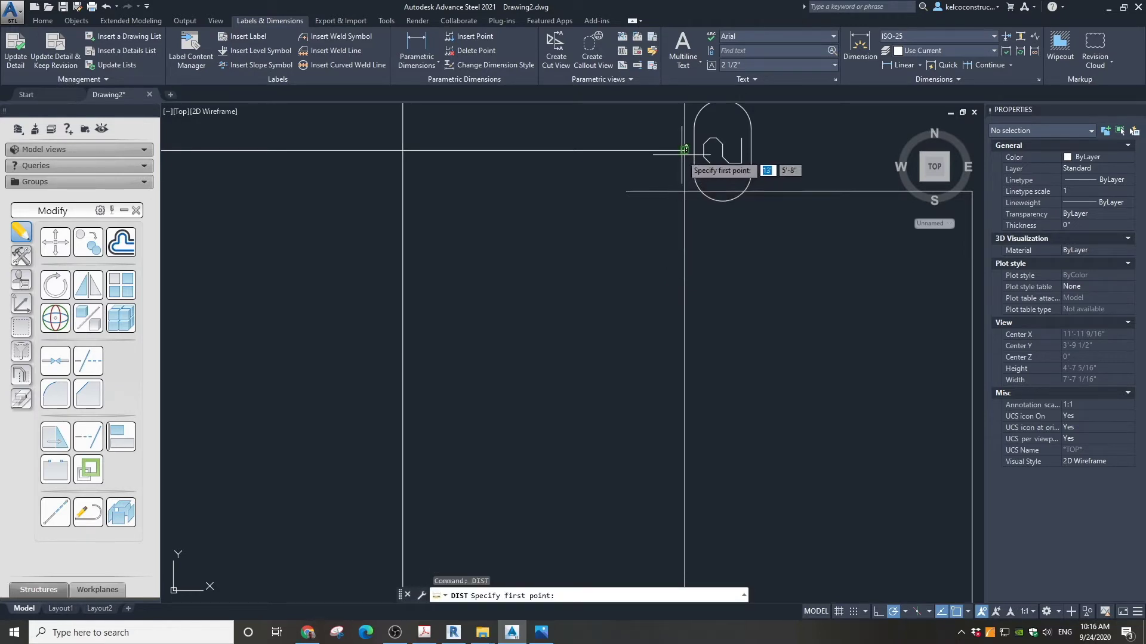
left_click(684, 149)
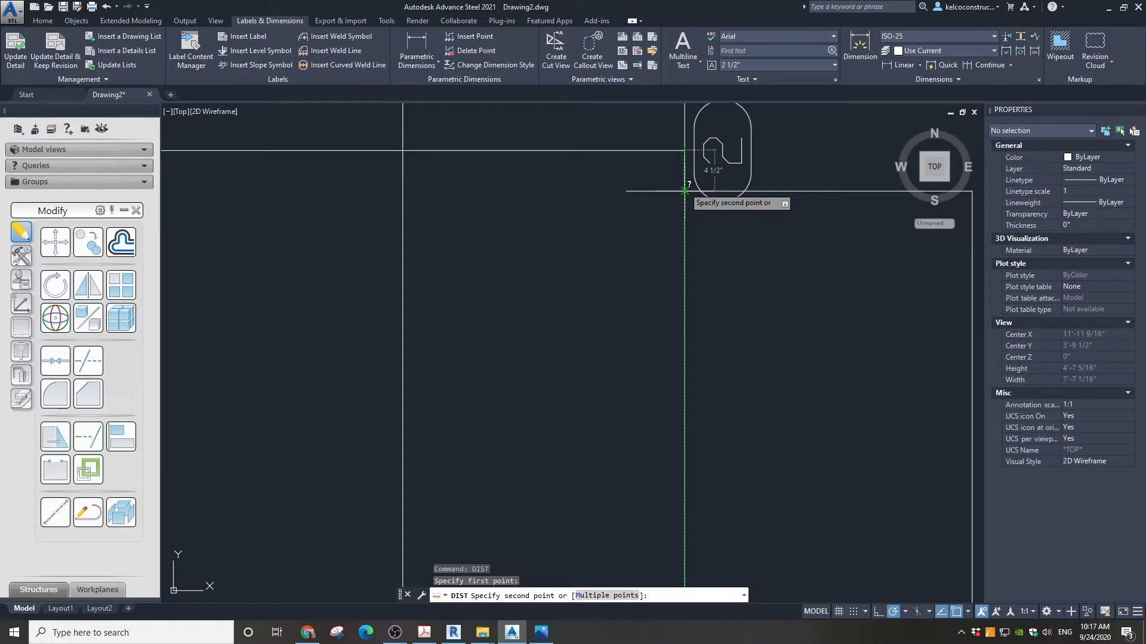
key("Escape")
Step: Set the display type of the numbered horizontal axes to Single axes and close their properties
scroll(685, 191, "down", 5)
left_click_drag(698, 257, 651, 232)
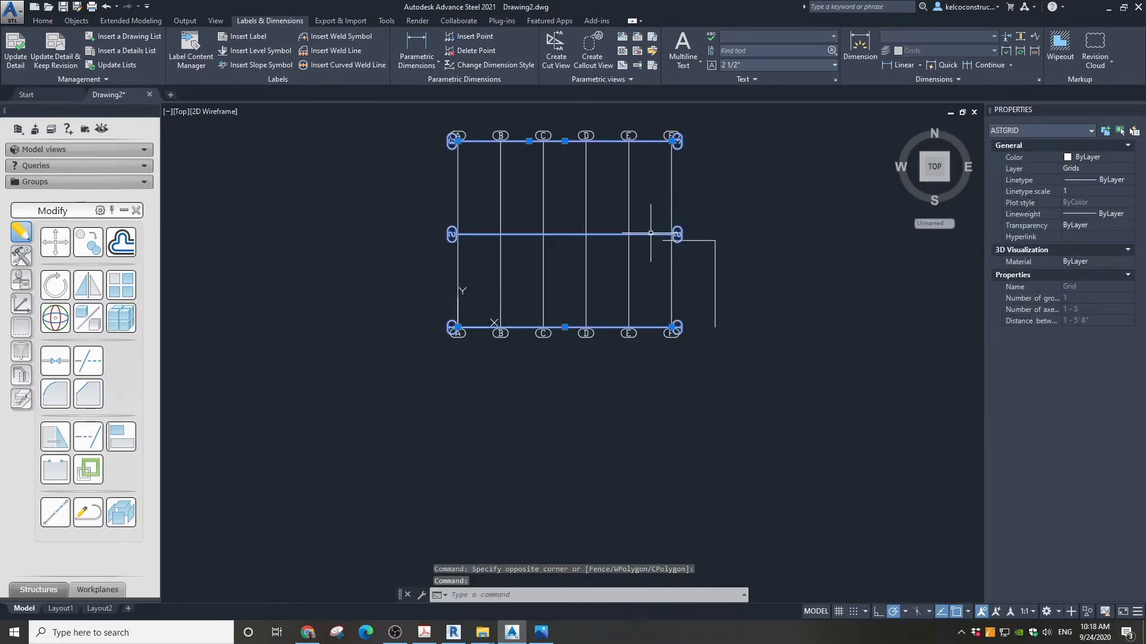
double_click(650, 233)
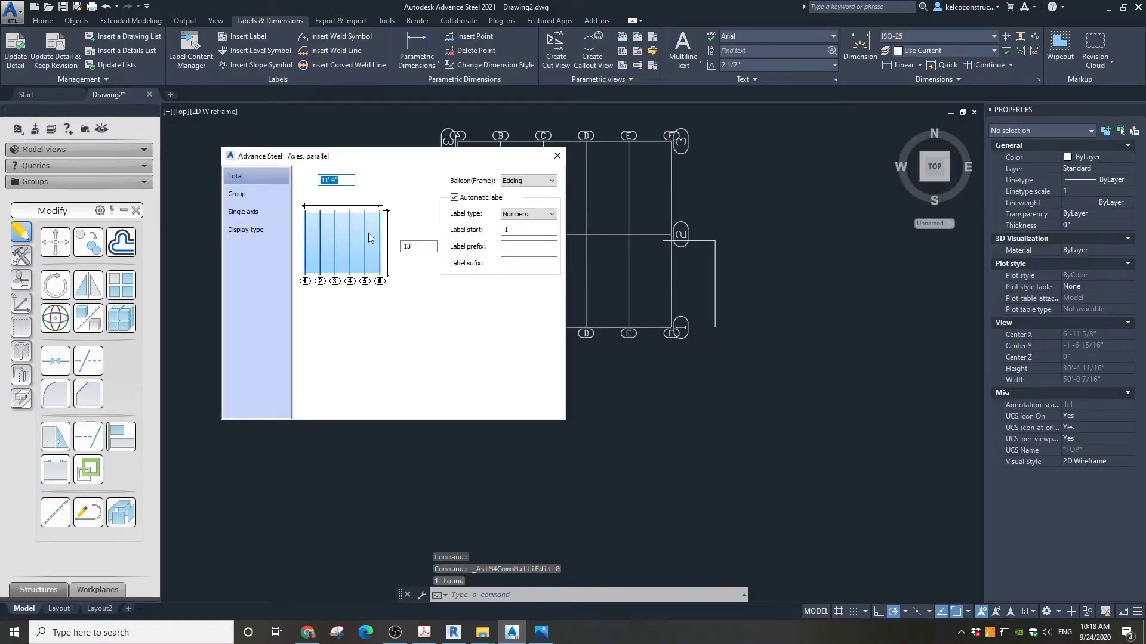
left_click(242, 231)
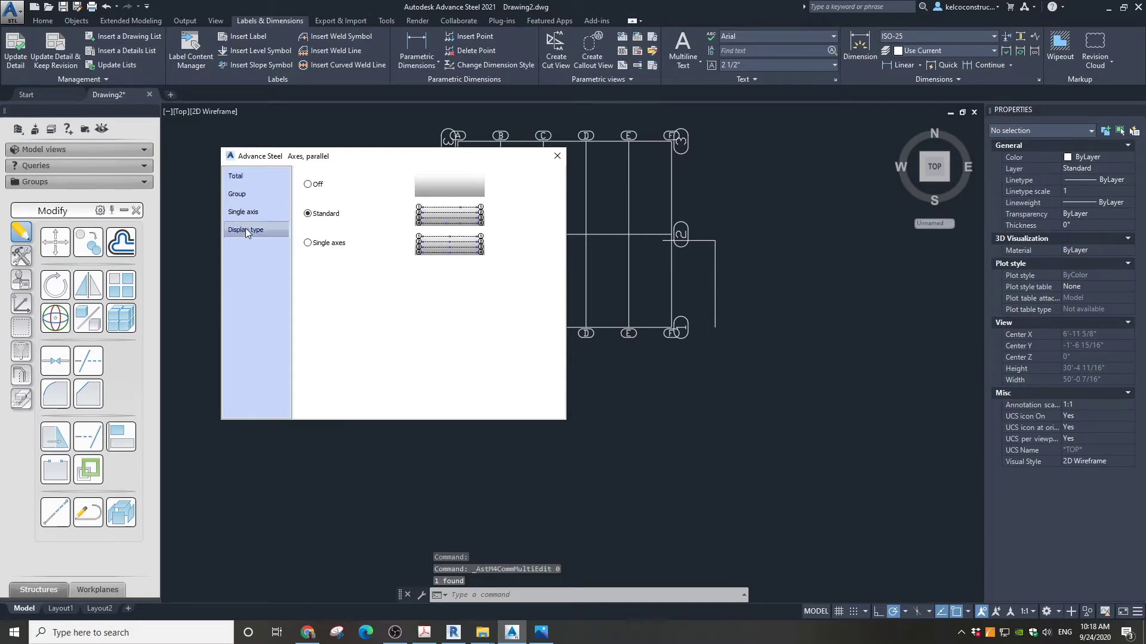
left_click(311, 242)
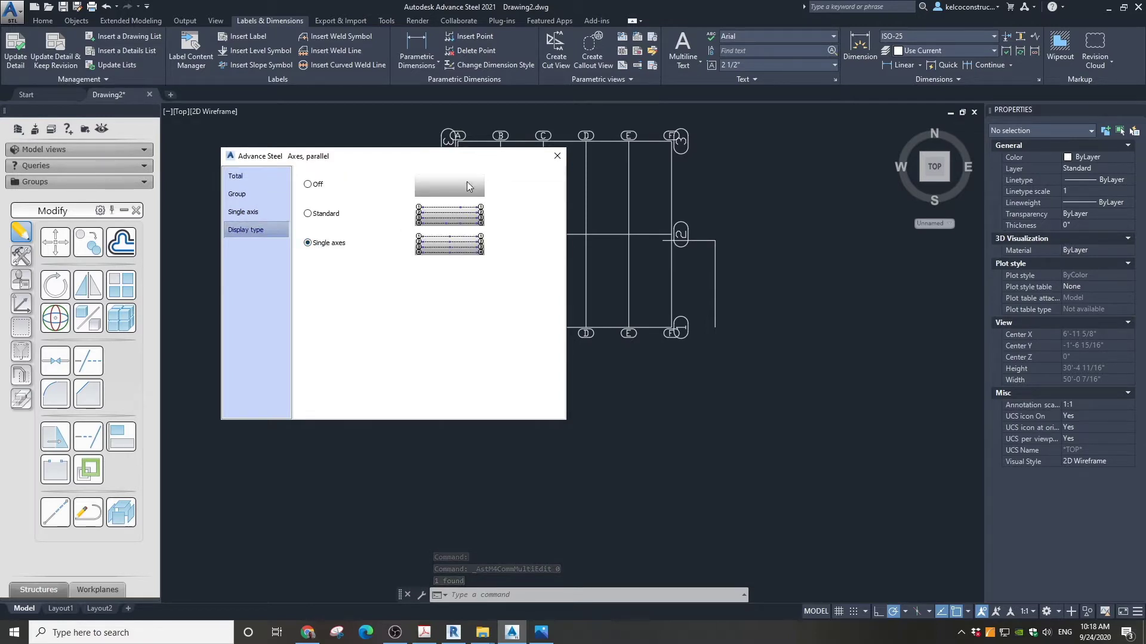
left_click(557, 156)
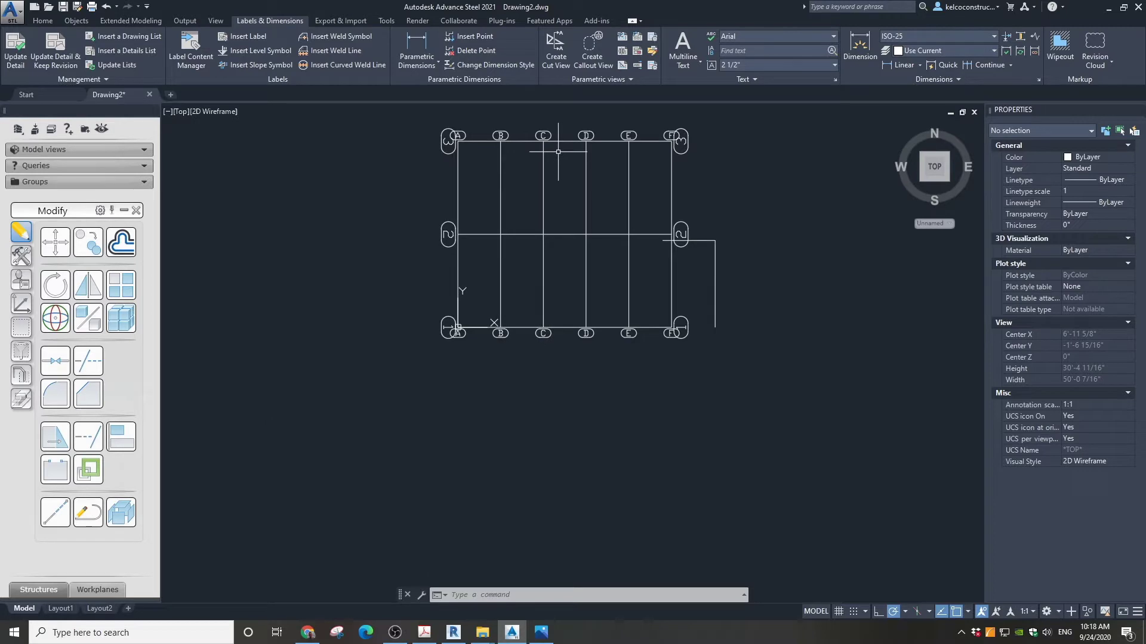
Step: Move axis 2 down 4.5" onto the horizontal reference line by stretching its midpoint grip
left_click(648, 232)
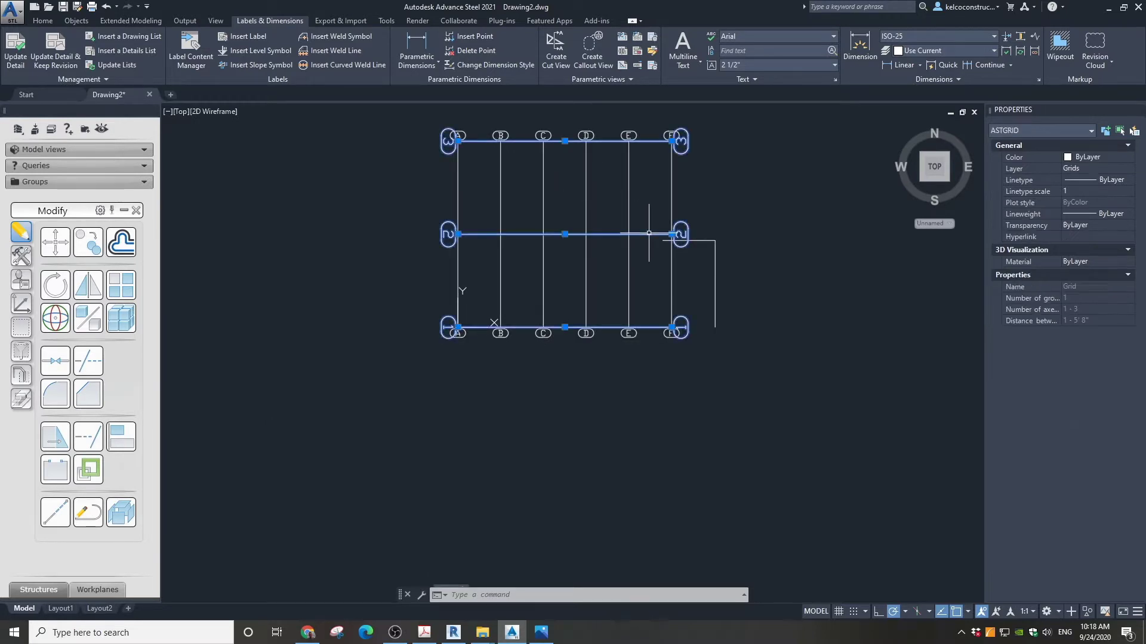
scroll(659, 234, "up", 4)
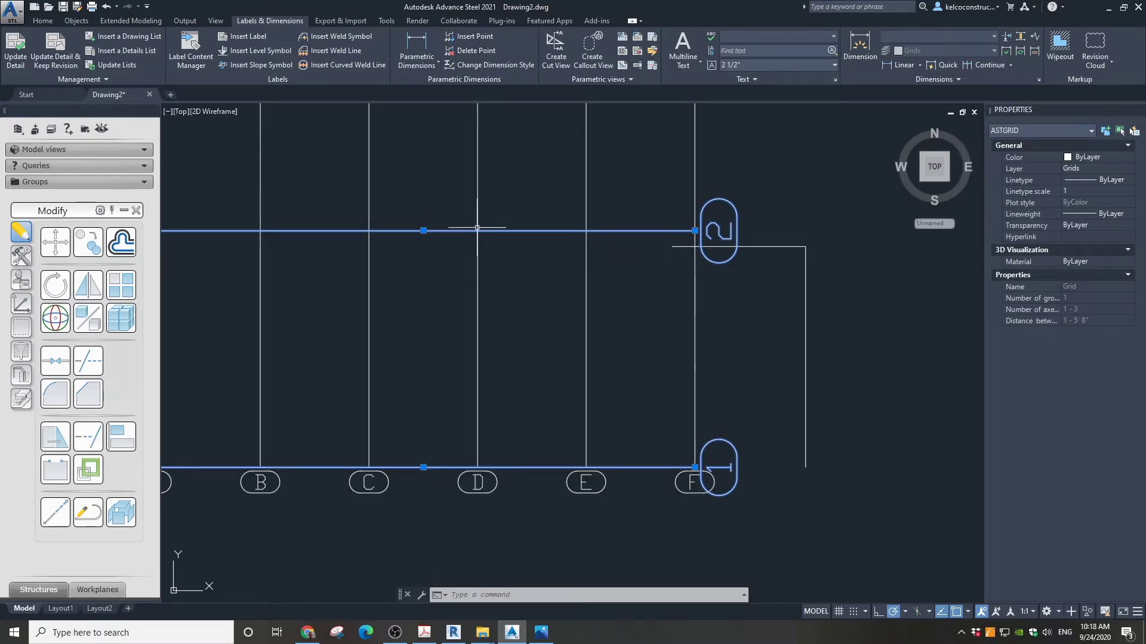
left_click(423, 230)
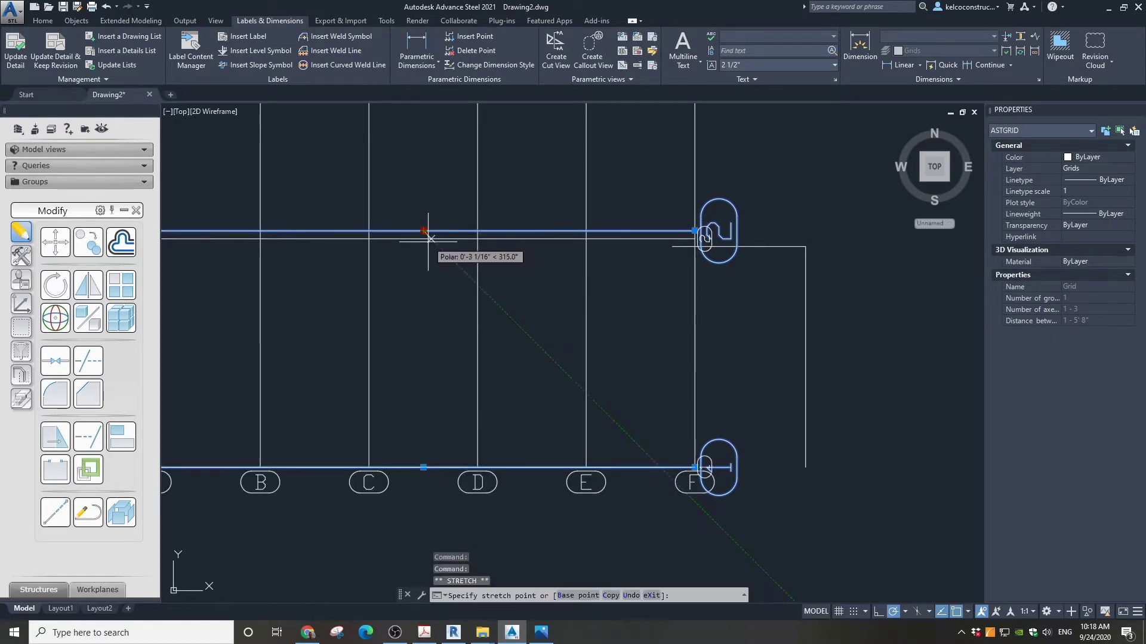
type("4.")
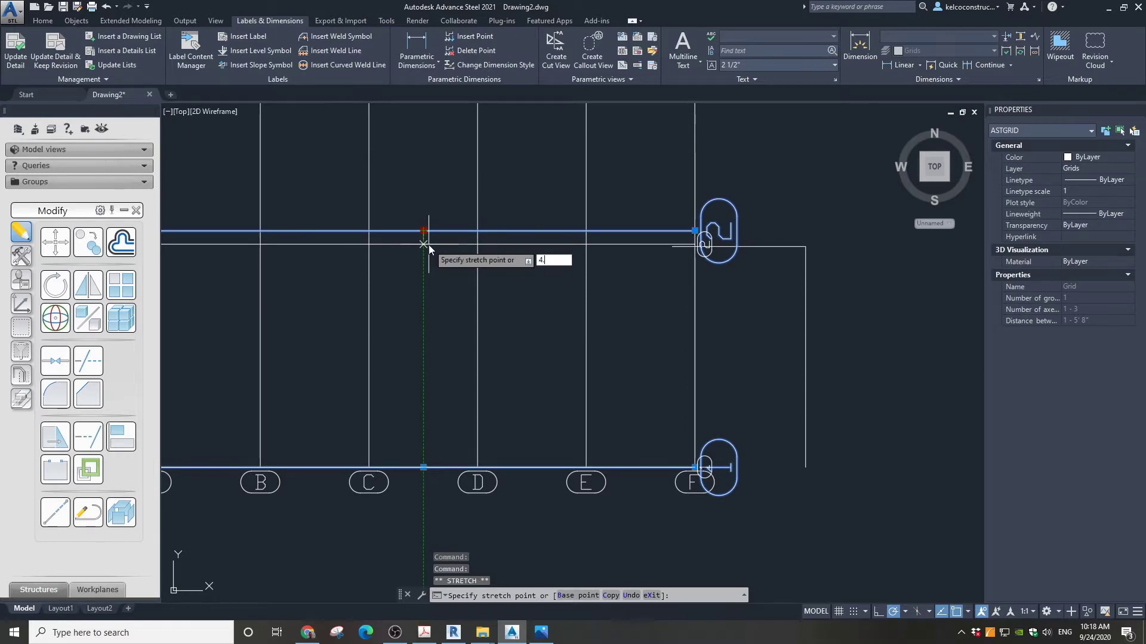
type("5")
key("Return")
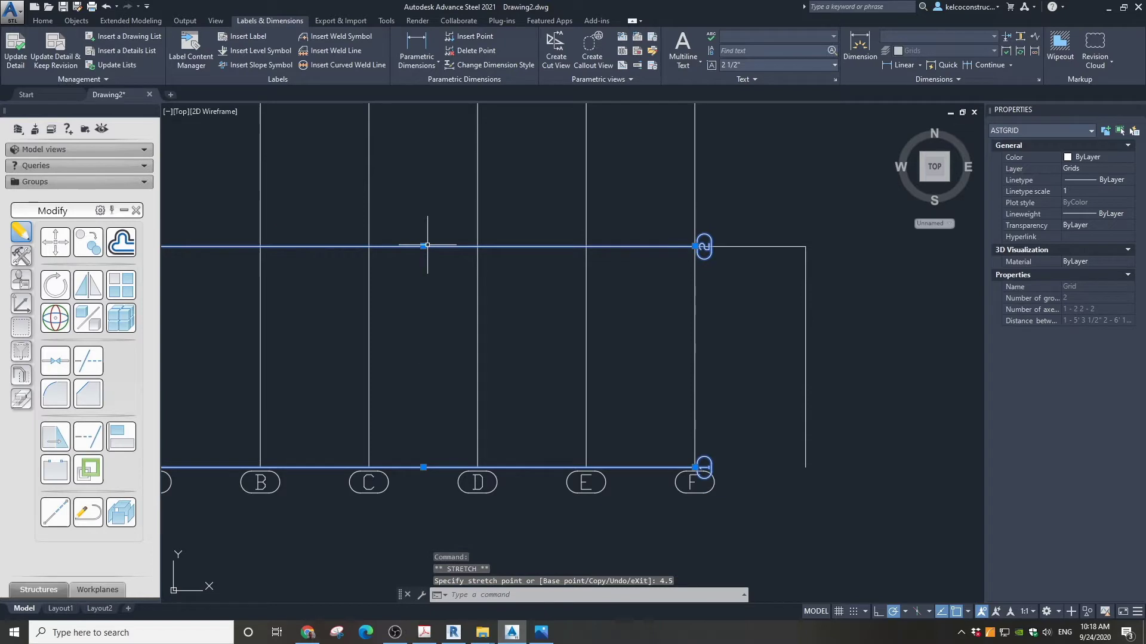
Step: Set the display type of the numbered horizontal axes to Standard, close their properties, and clear the selection
scroll(489, 301, "down", 5)
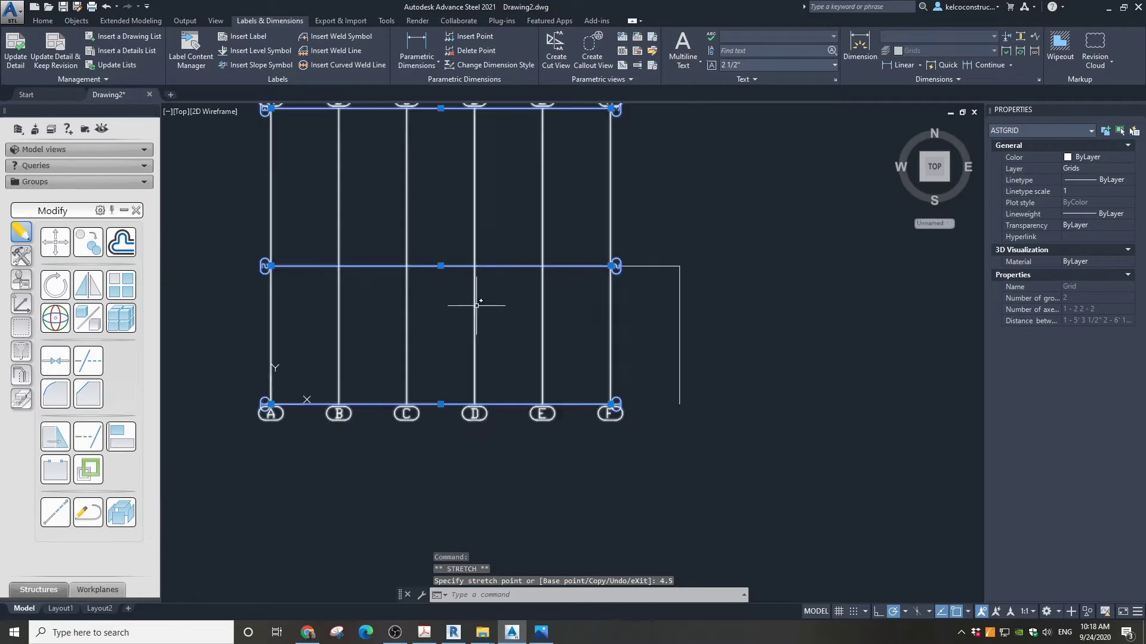
double_click(535, 311)
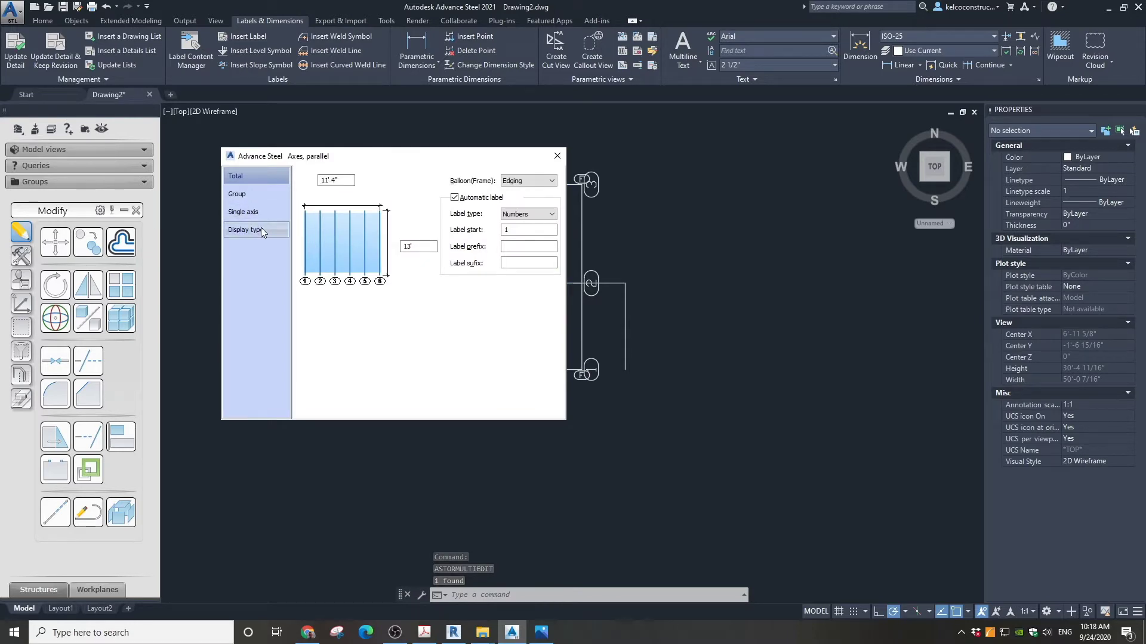
left_click(261, 227)
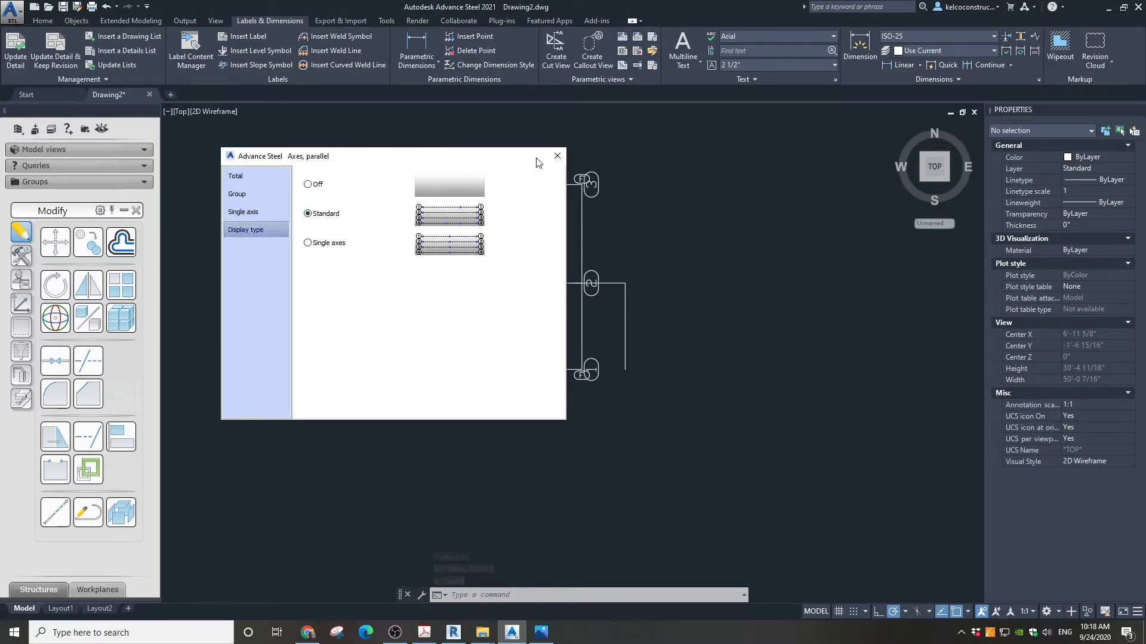
left_click(557, 156)
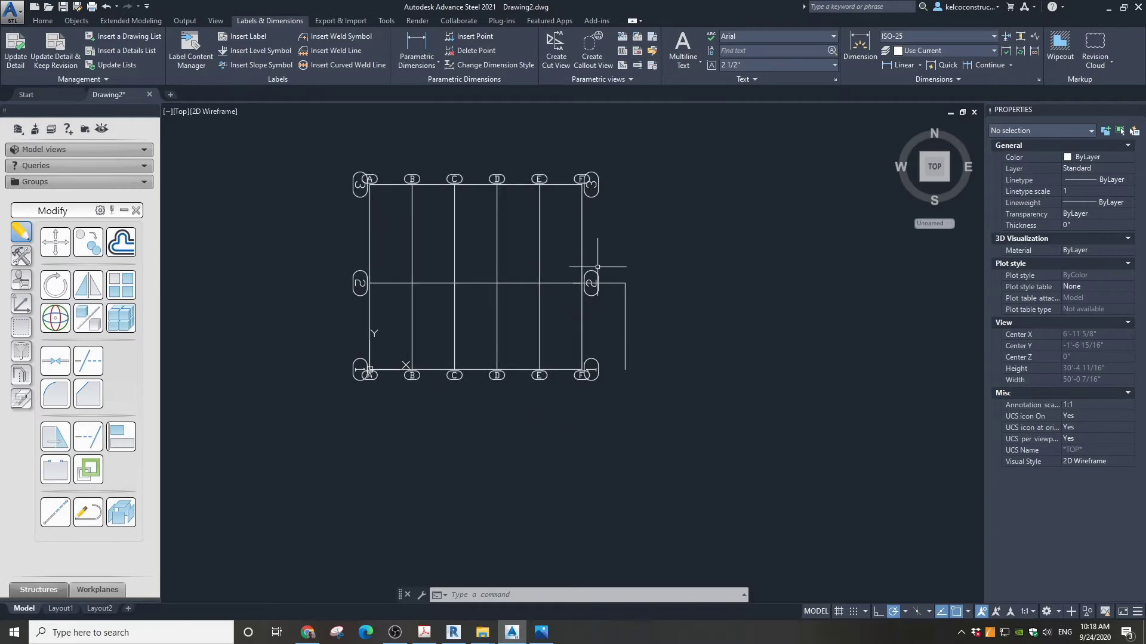
left_click(553, 284)
key("Escape")
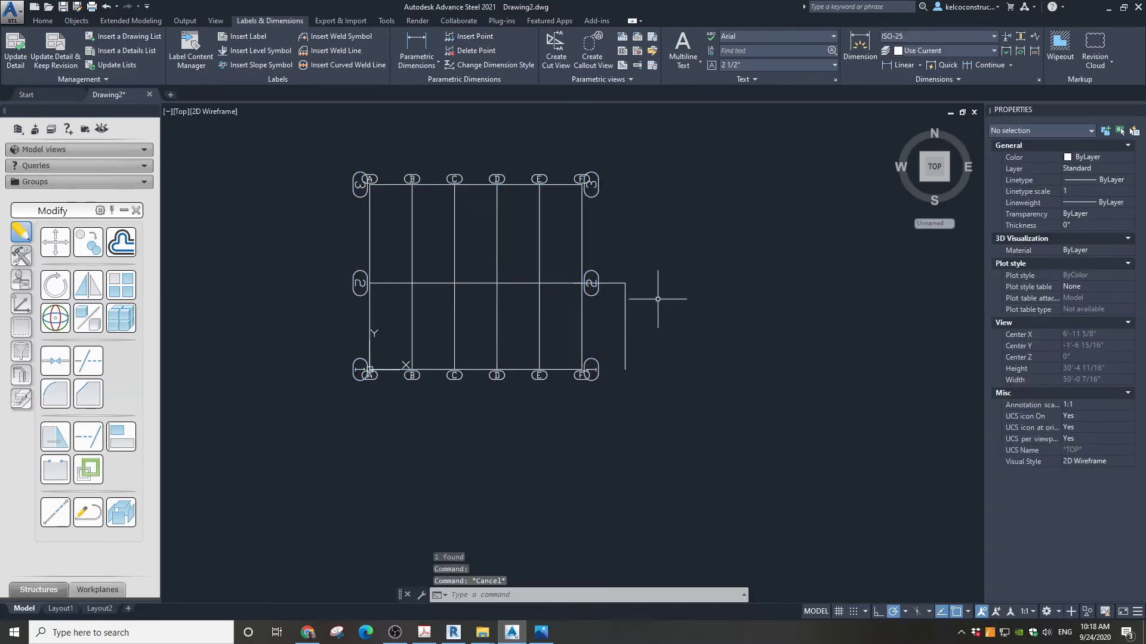
Step: Delete the two remaining reference lines beside axis F
left_click(653, 299)
left_click(616, 278)
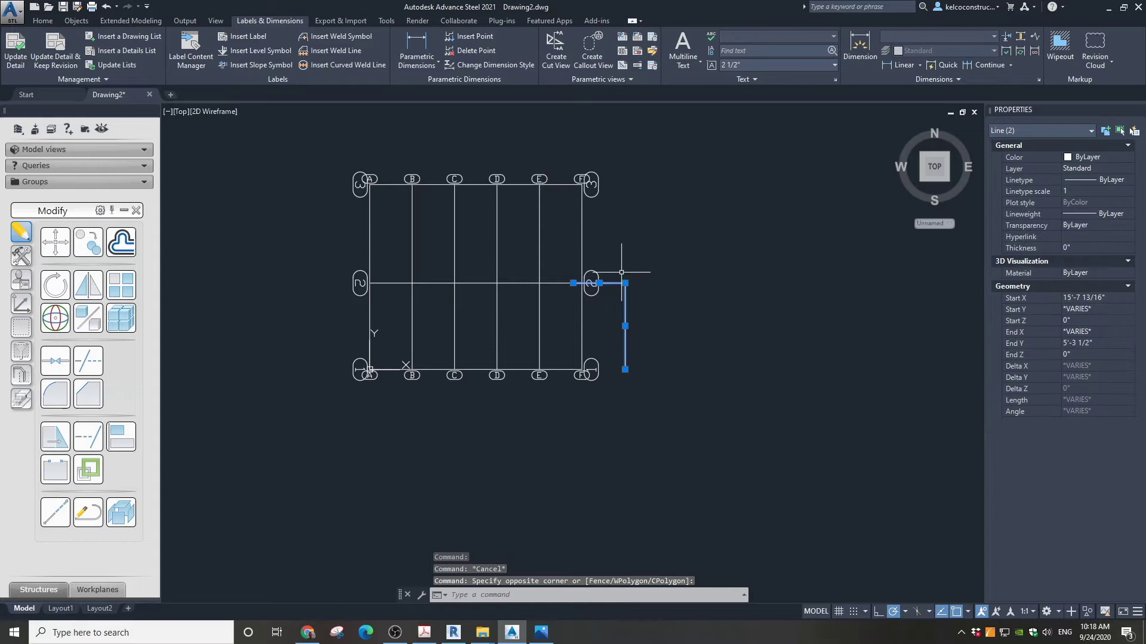
key("Delete")
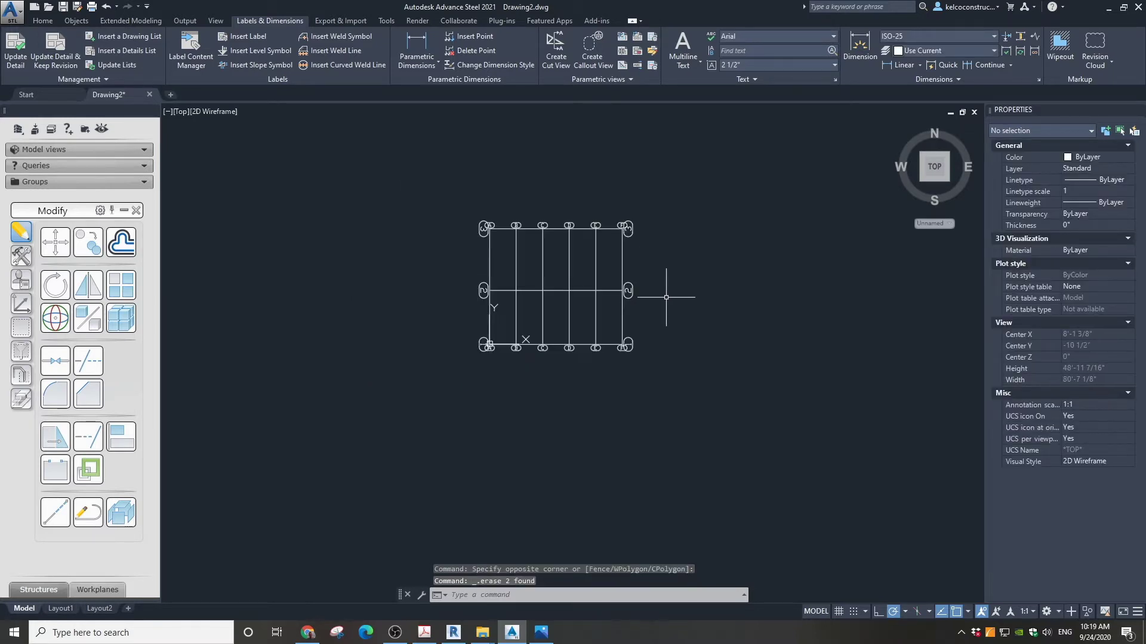
scroll(557, 229, "up", 2)
scroll(558, 229, "down", 2)
Step: Check the vertical axis spacings on the platform plan image and return to the upper corner of the grid at axis A
key("alt+Tab")
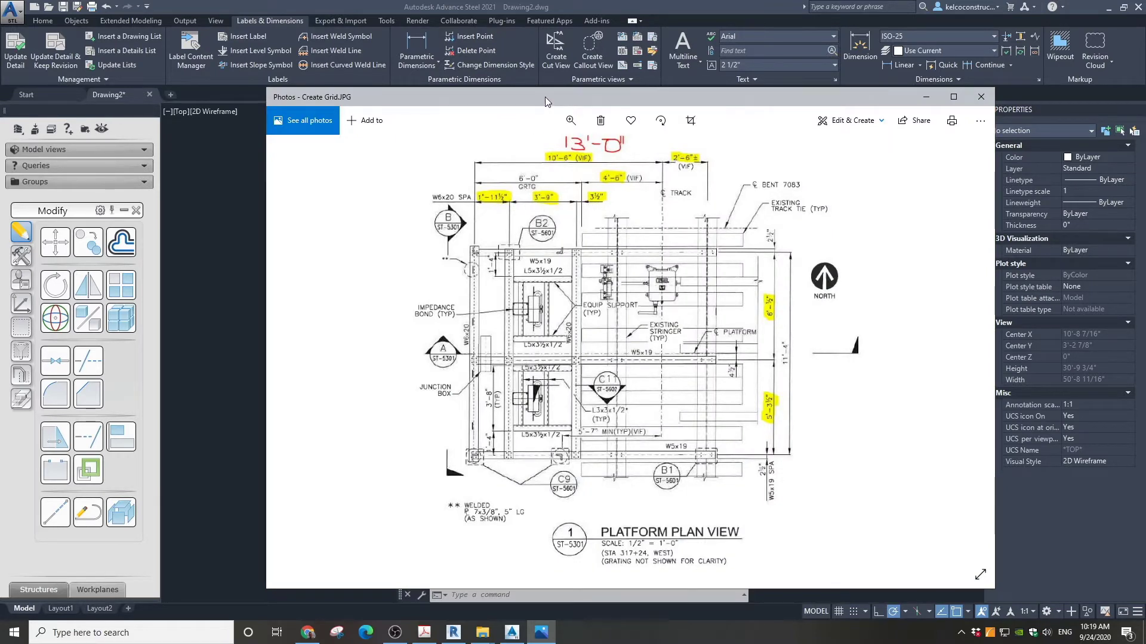
key("alt+Tab")
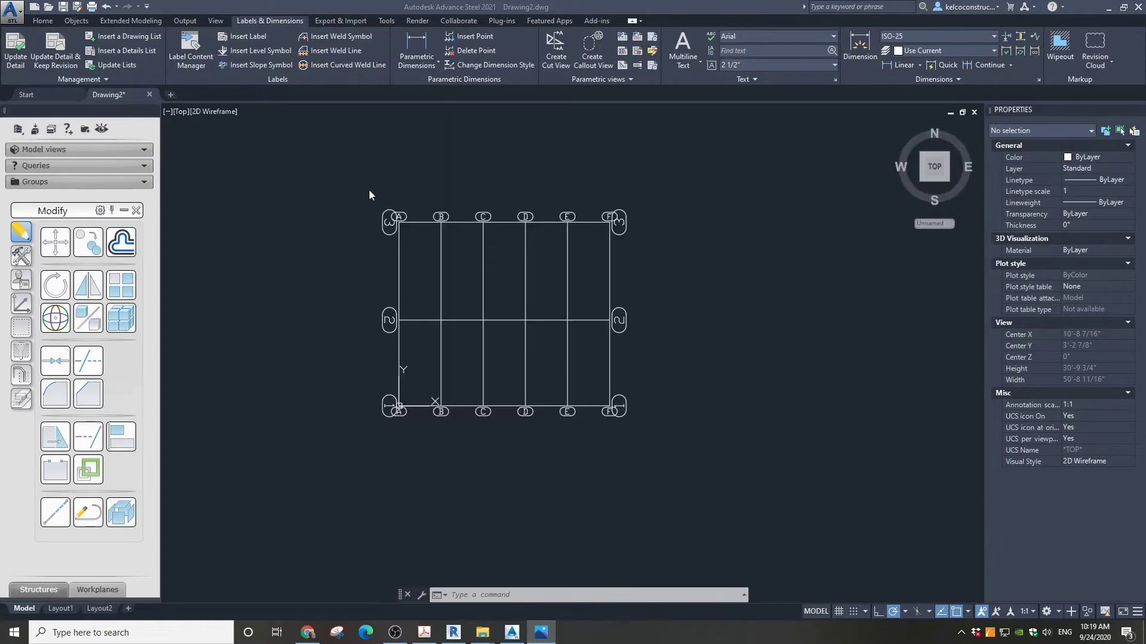
scroll(382, 192, "up", 6)
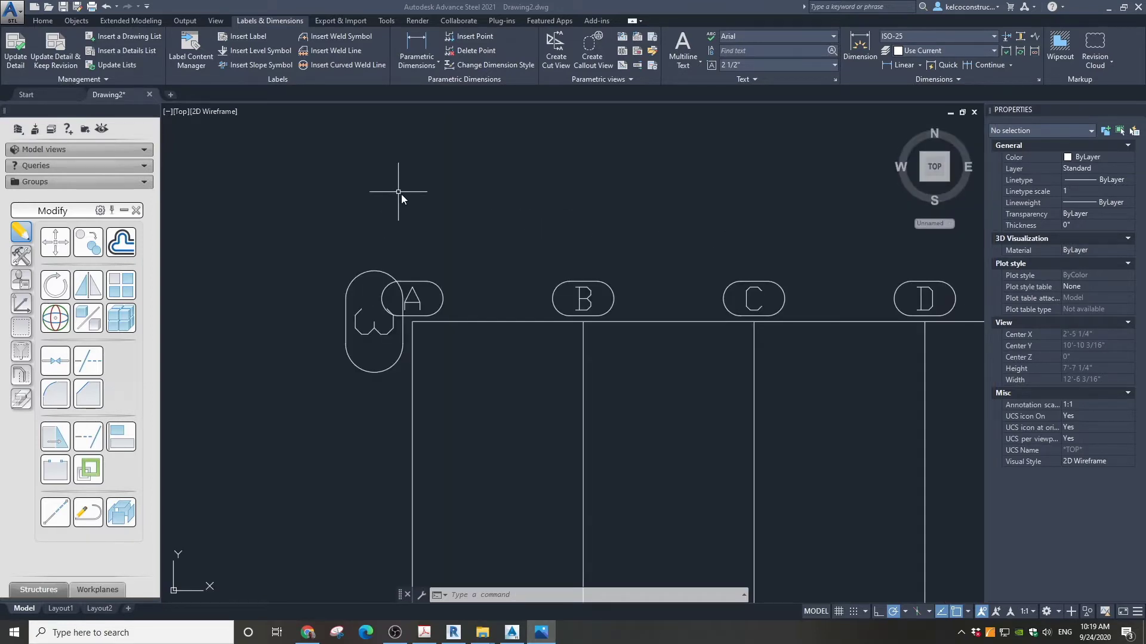
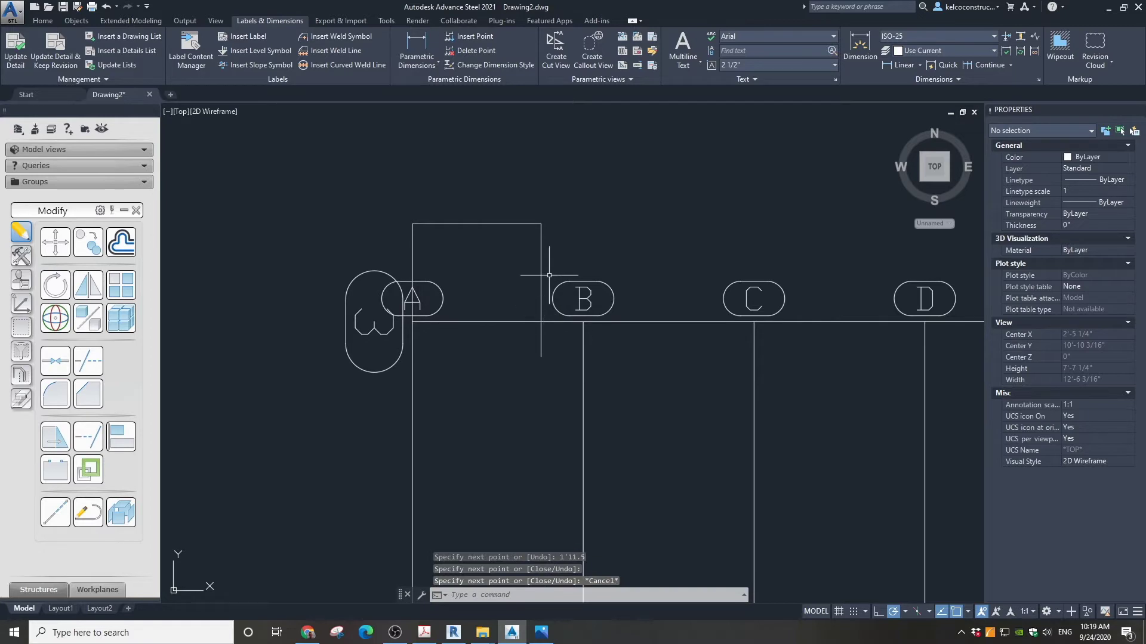
Step: Draw a reference line 3'-9" to the right from the end of the first offset line, with a segment dropping below axis 3
right_click(563, 251)
left_click(597, 267)
left_click(540, 223)
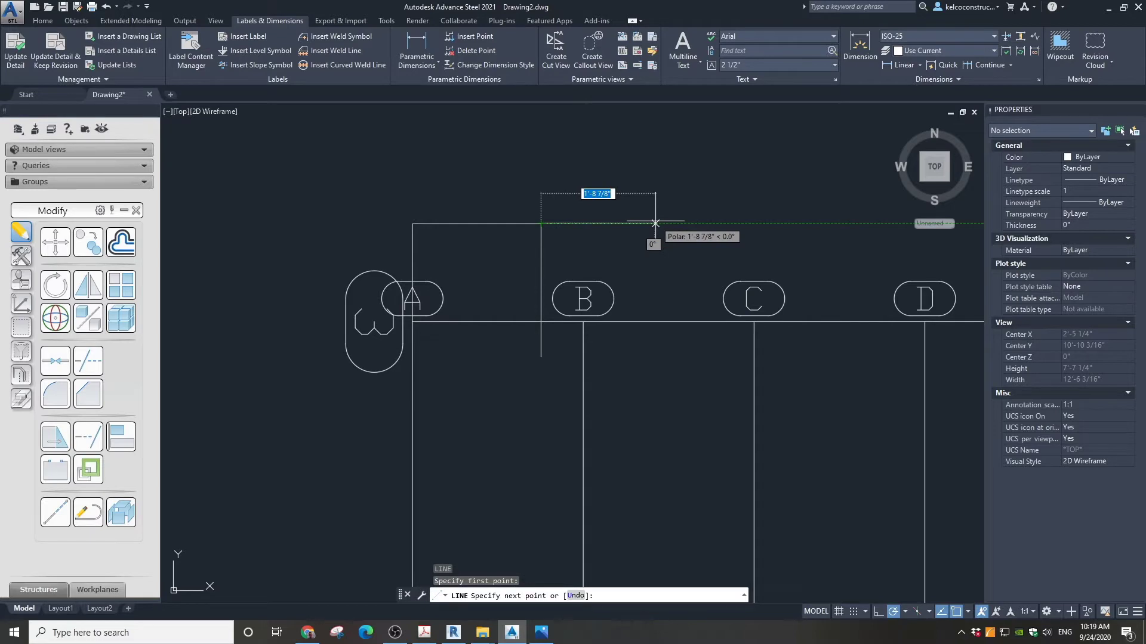
type("3")
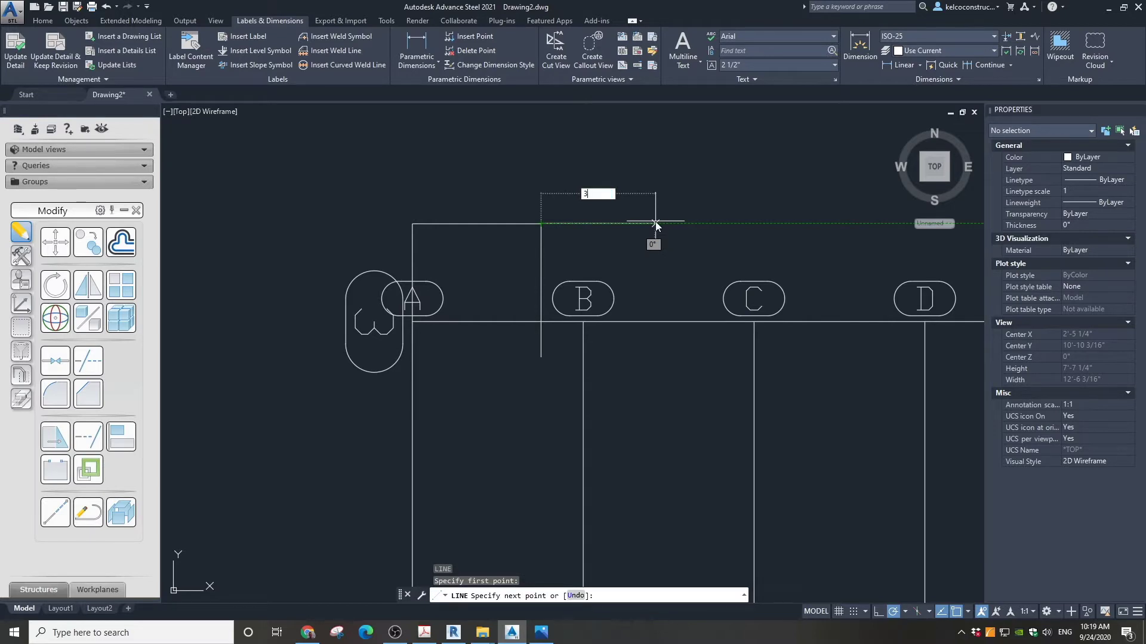
type("'9")
key("Return")
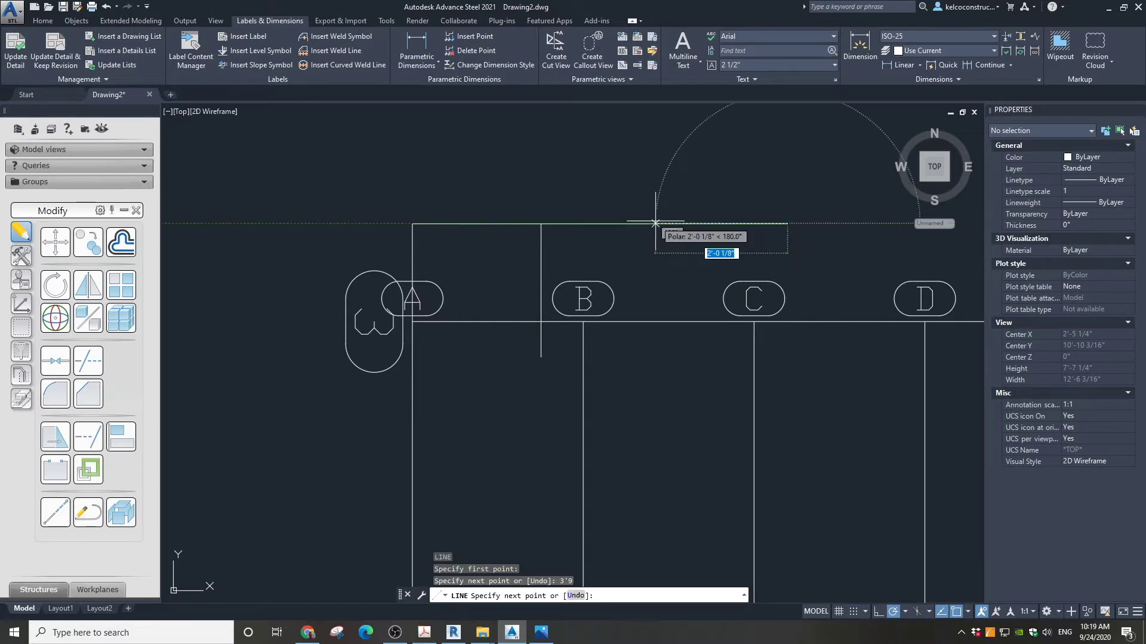
left_click(788, 369)
key("Escape")
scroll(620, 296, "down", 2)
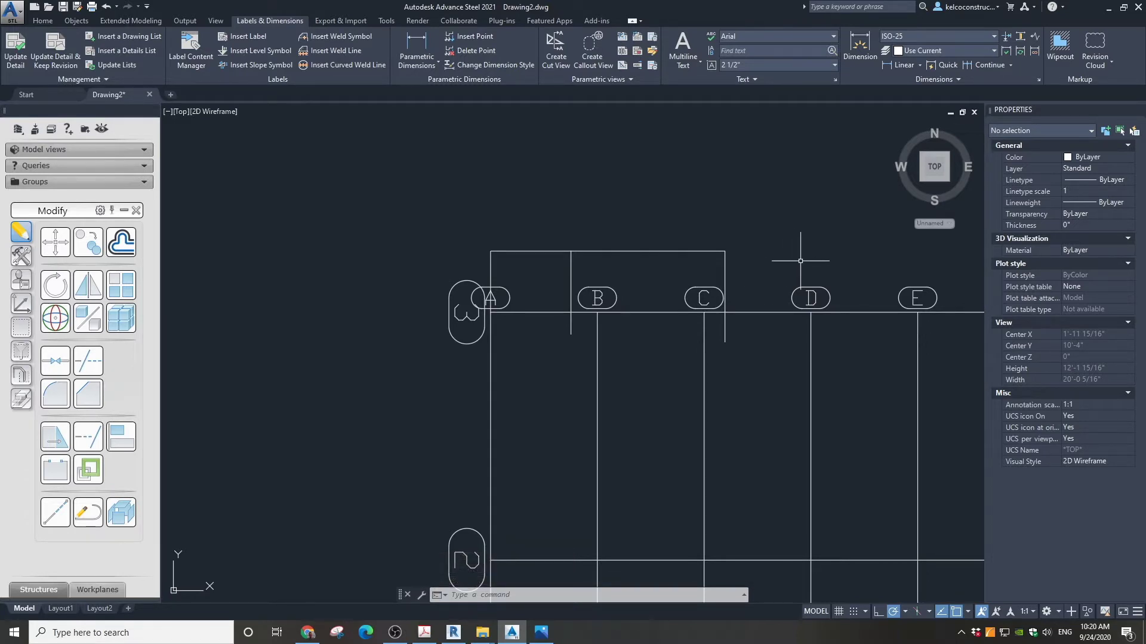
Step: Draw a 3.5" reference line to the right from the upper corner beside axis C, ending in a short downward segment of about 4 9/16"
scroll(800, 261, "up", 2)
type("l")
key("Return")
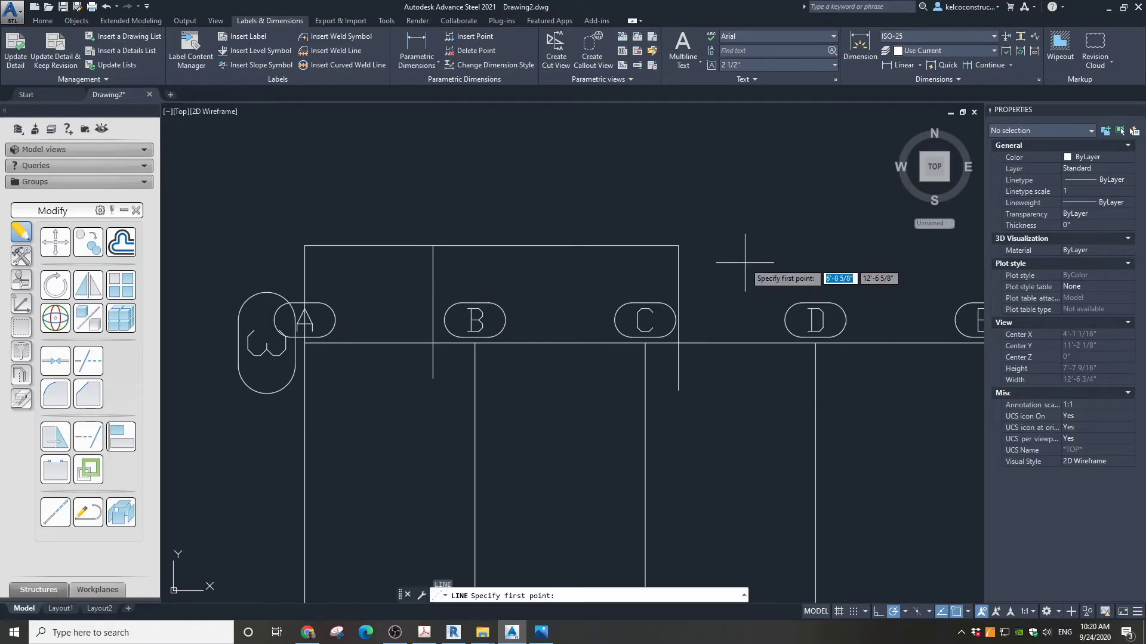
left_click(678, 245)
type("3")
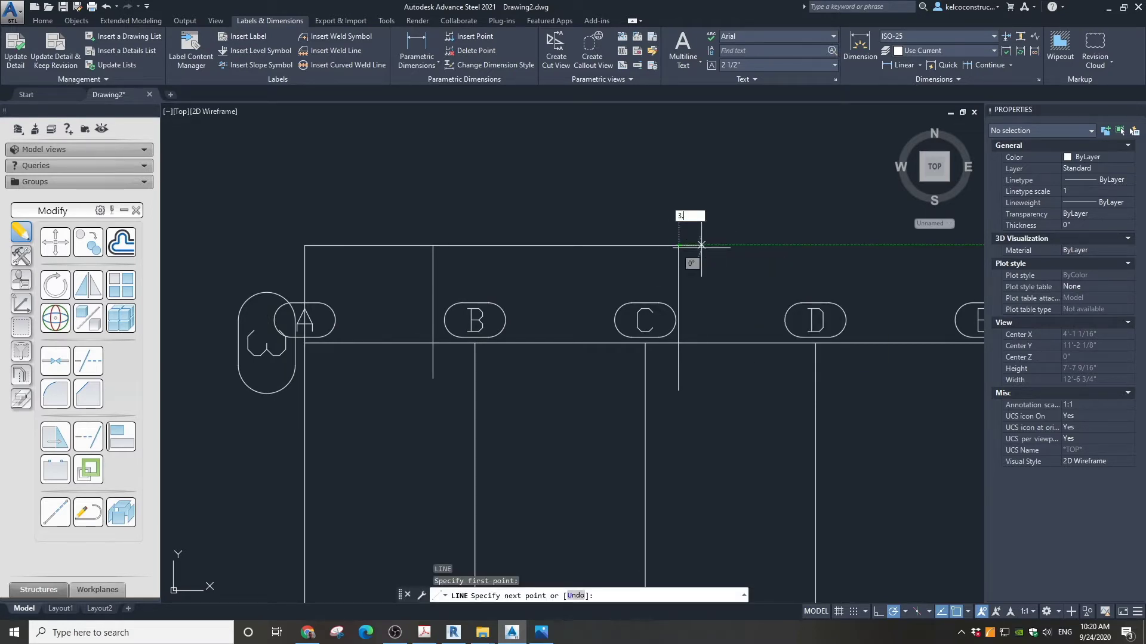
key("Return")
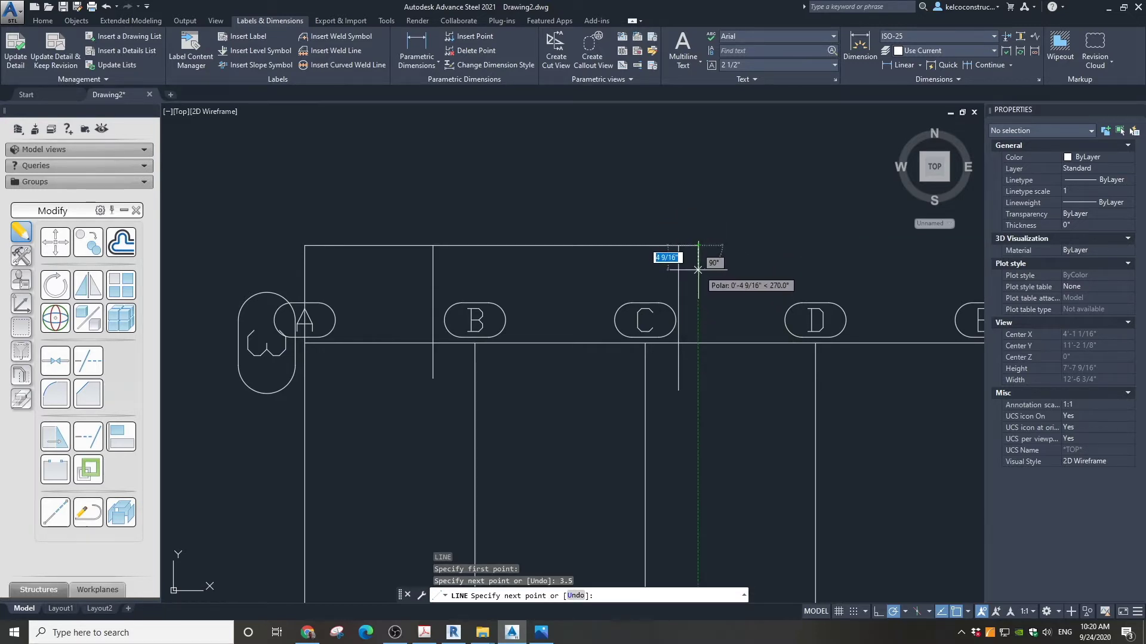
left_click(697, 269)
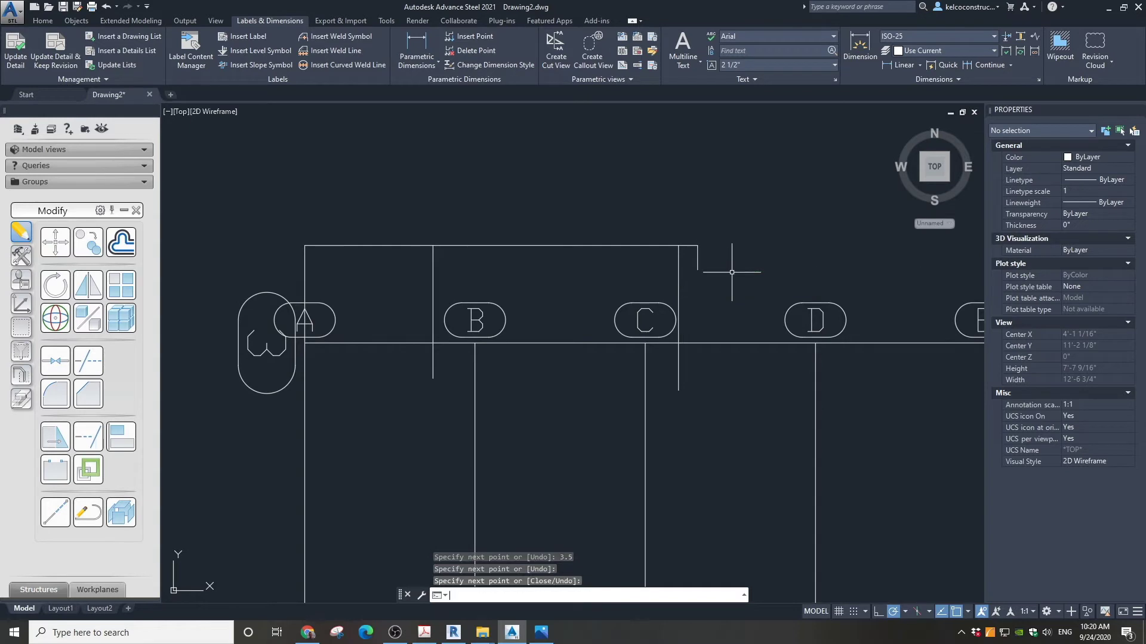
key("Return")
Step: Draw a 4'-6" reference line to the right from the end of the 3.5" line, with a segment dropping past axis 3 beside axis E
key("Return")
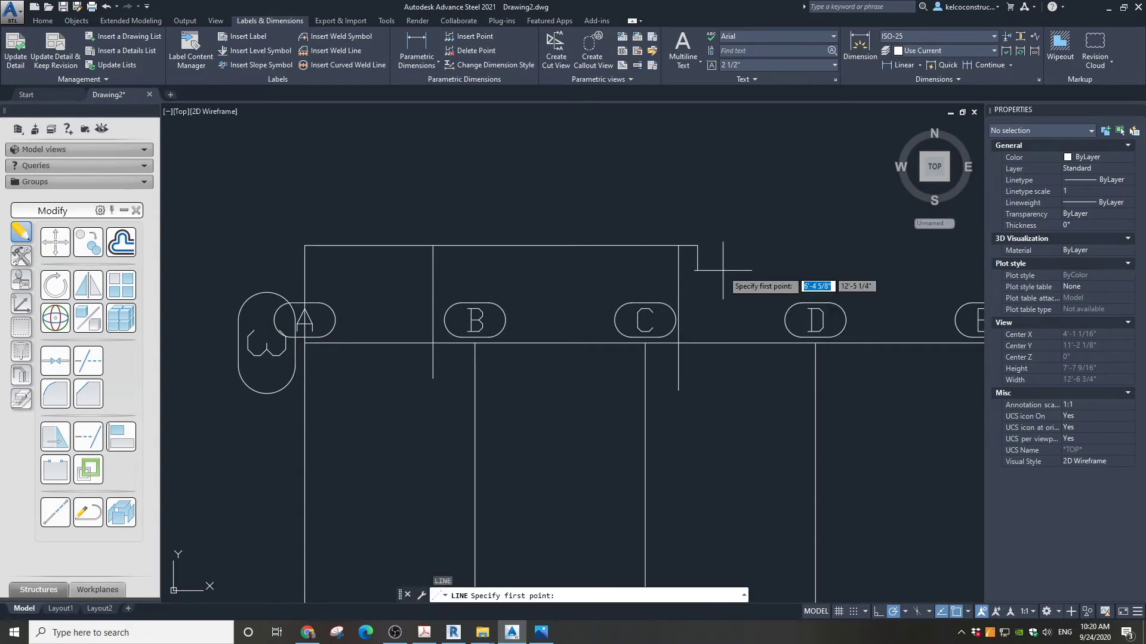
left_click(698, 245)
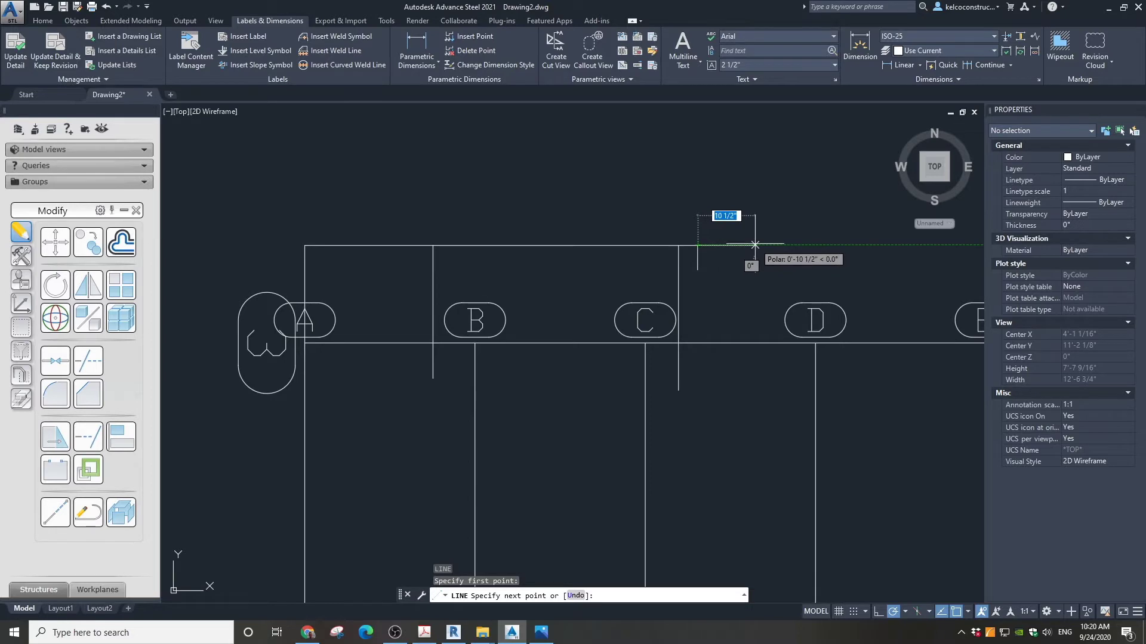
type("4")
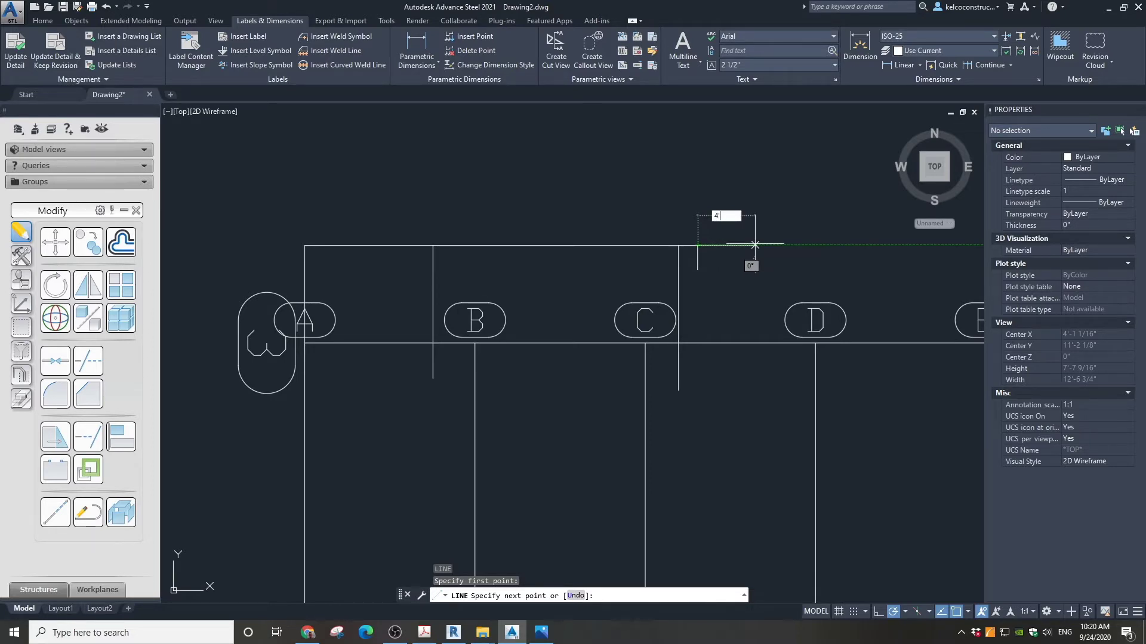
type("'6")
key("Return")
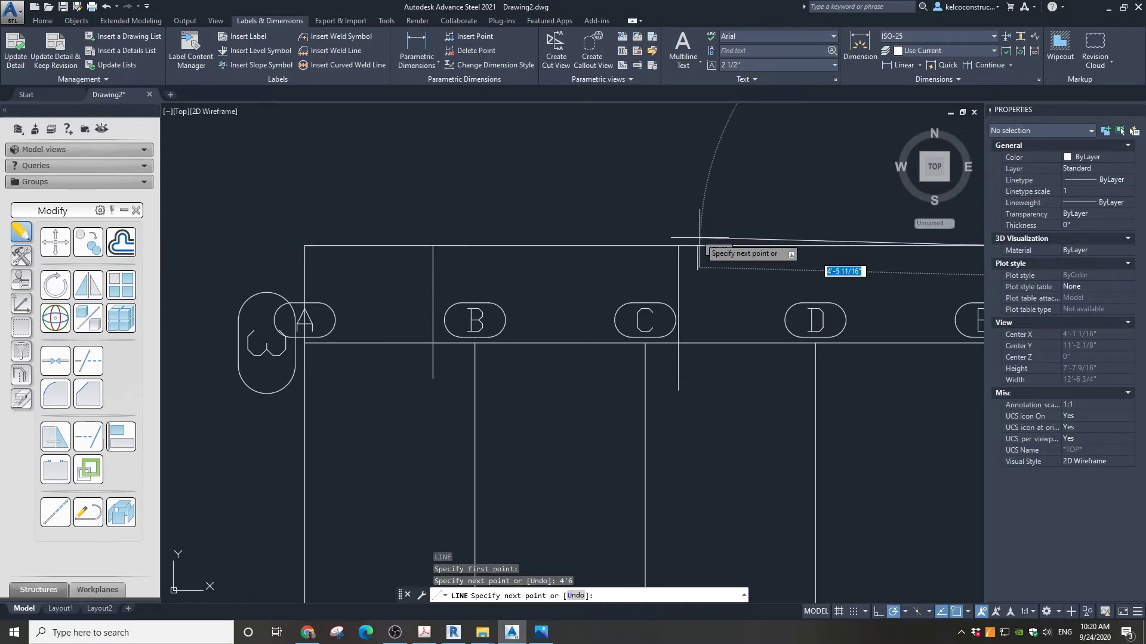
scroll(698, 245, "down", 4)
scroll(812, 302, "up", 5)
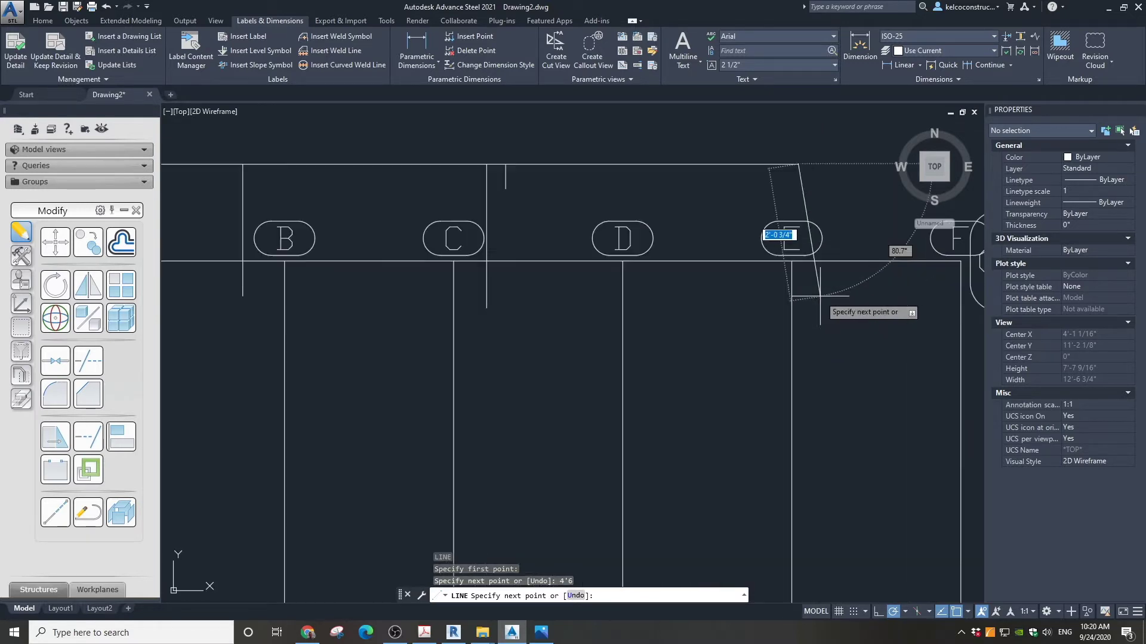
left_click(784, 292)
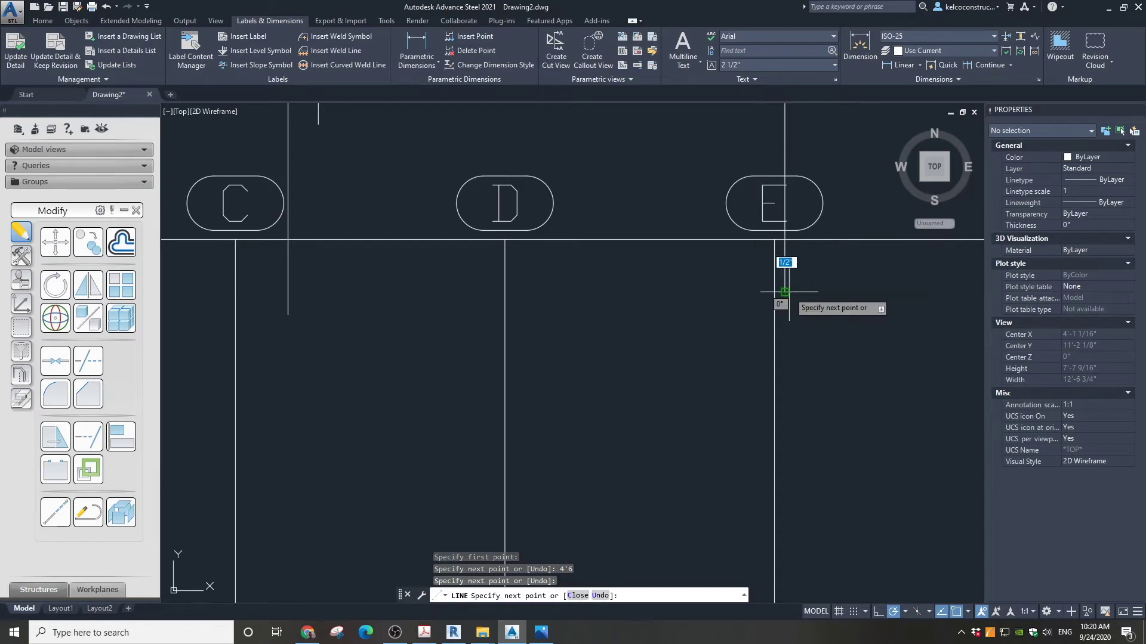
key("Escape")
scroll(775, 304, "down", 4)
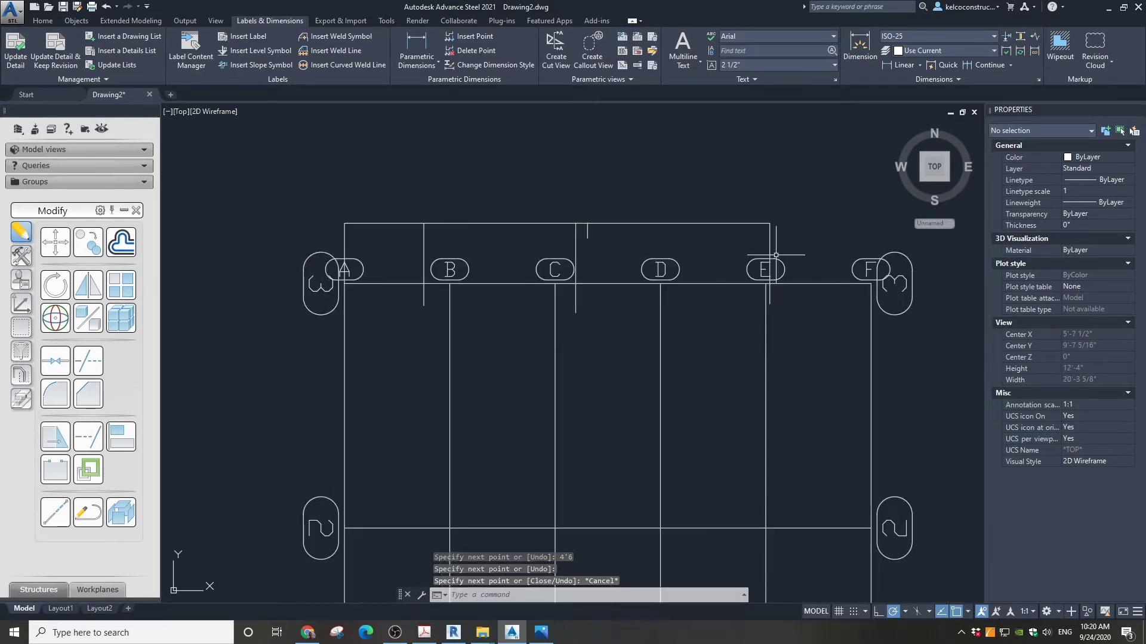
Step: Draw a 2'-6" reference line to the left from the vertical line beside axis E, with a segment dropping past axis 3 beside axis D
type("L")
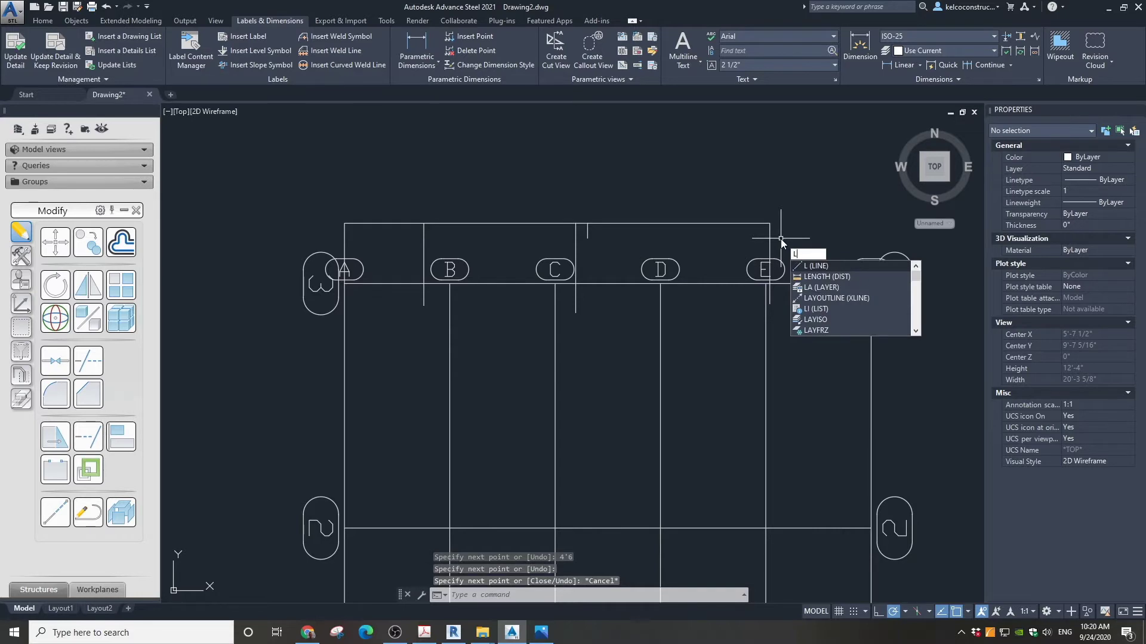
key("Return")
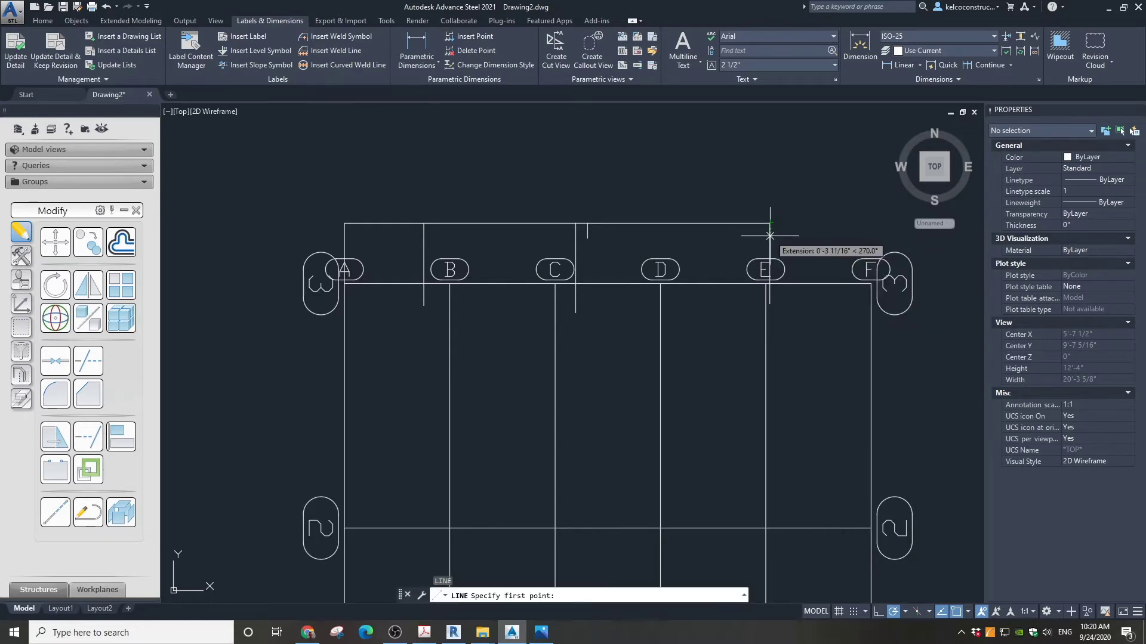
left_click(770, 237)
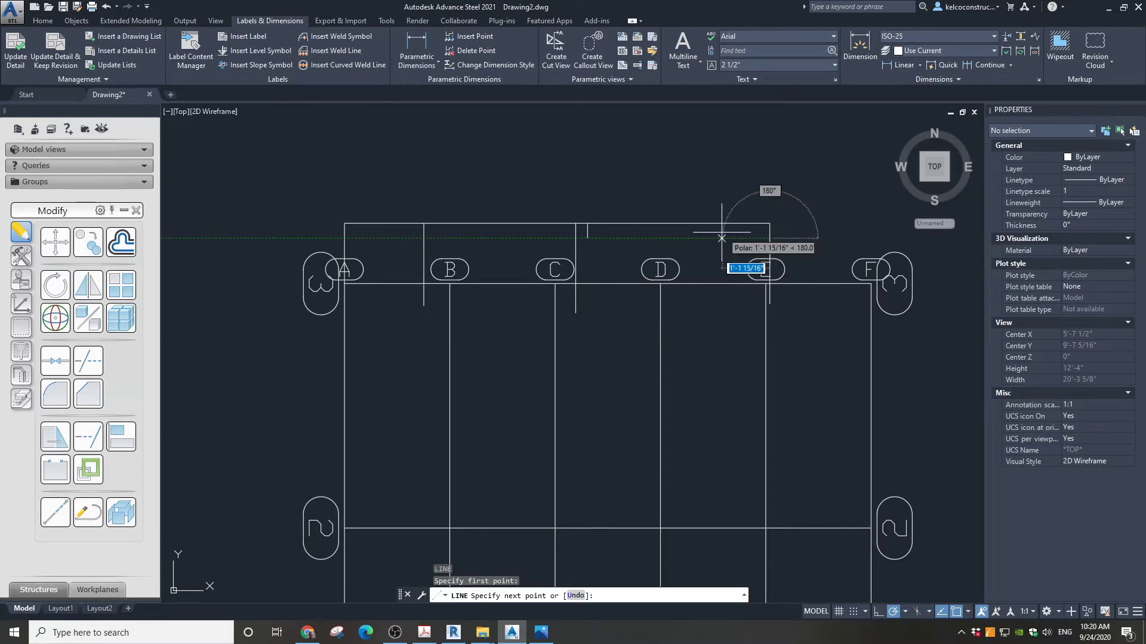
type("2")
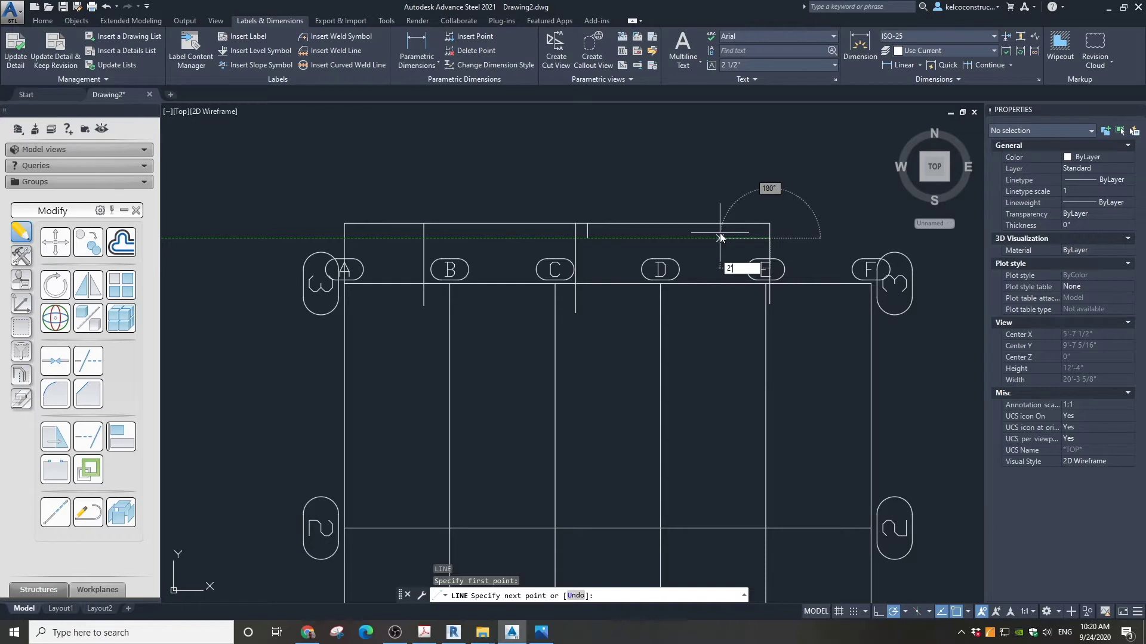
type("'6")
key("Return")
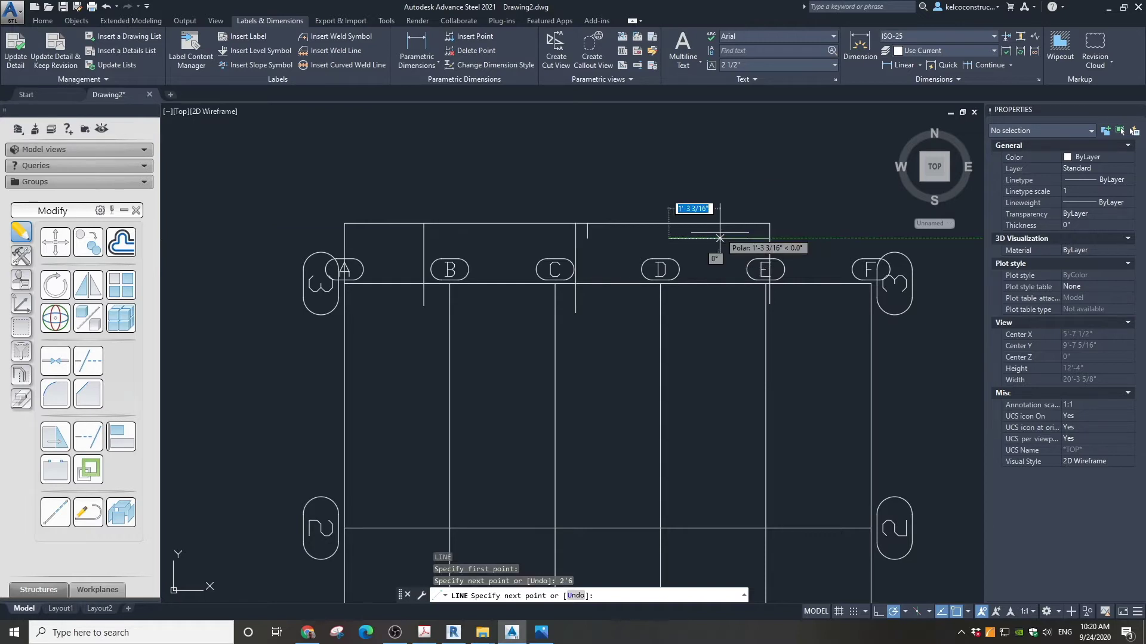
left_click(668, 238)
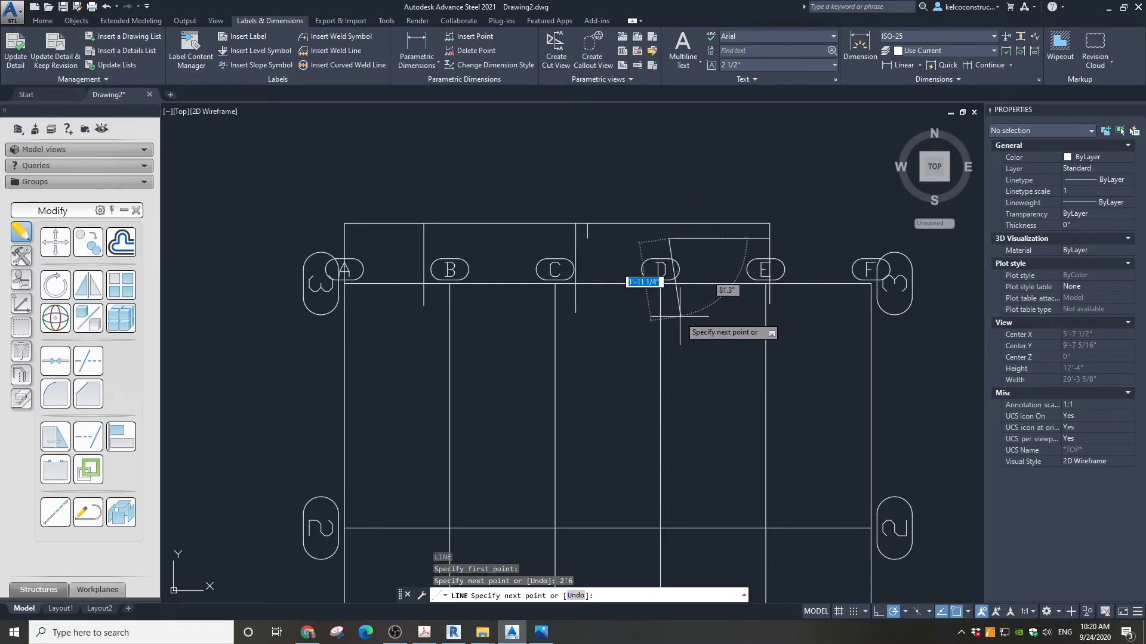
key("Escape")
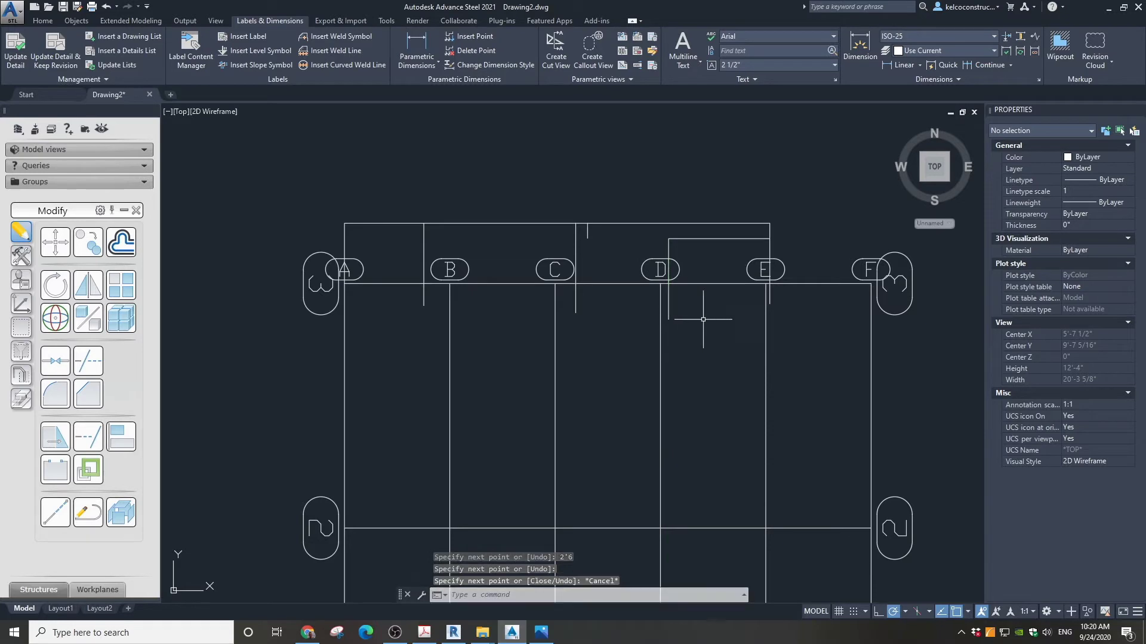
Step: Set the display type of the lettered vertical axes to Single axes and close their properties
scroll(767, 274, "up", 2)
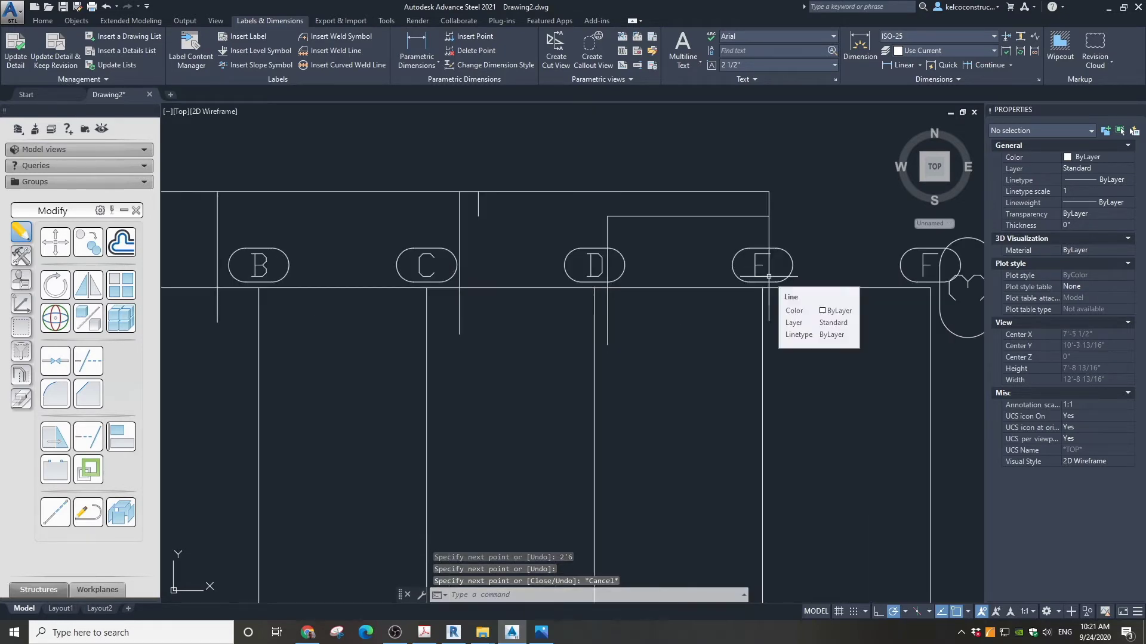
left_click(762, 304)
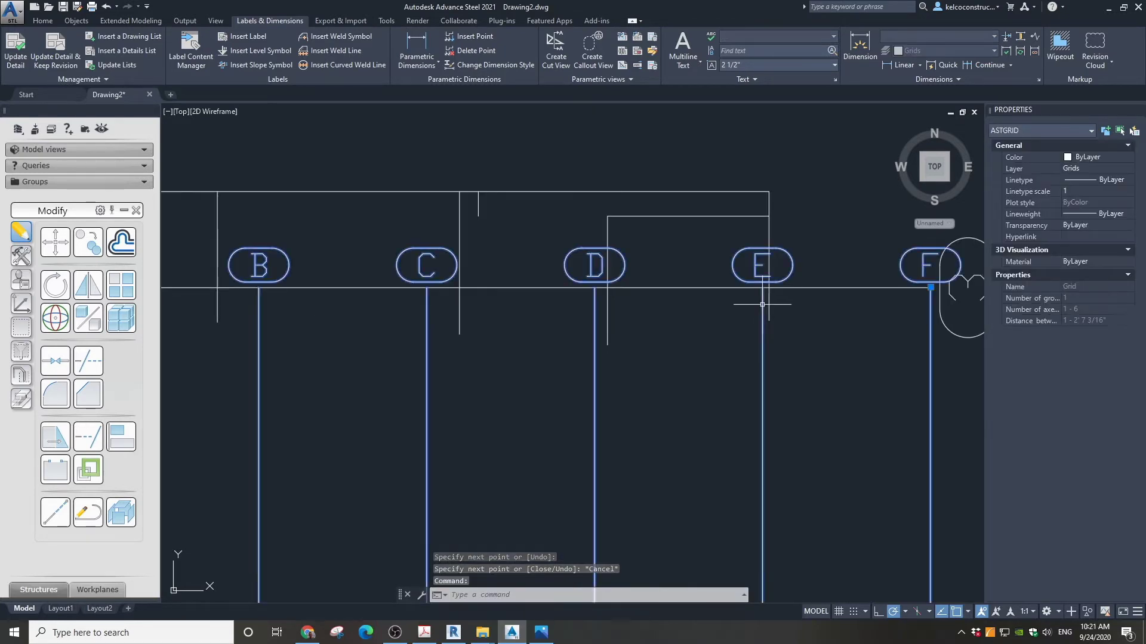
key("Escape")
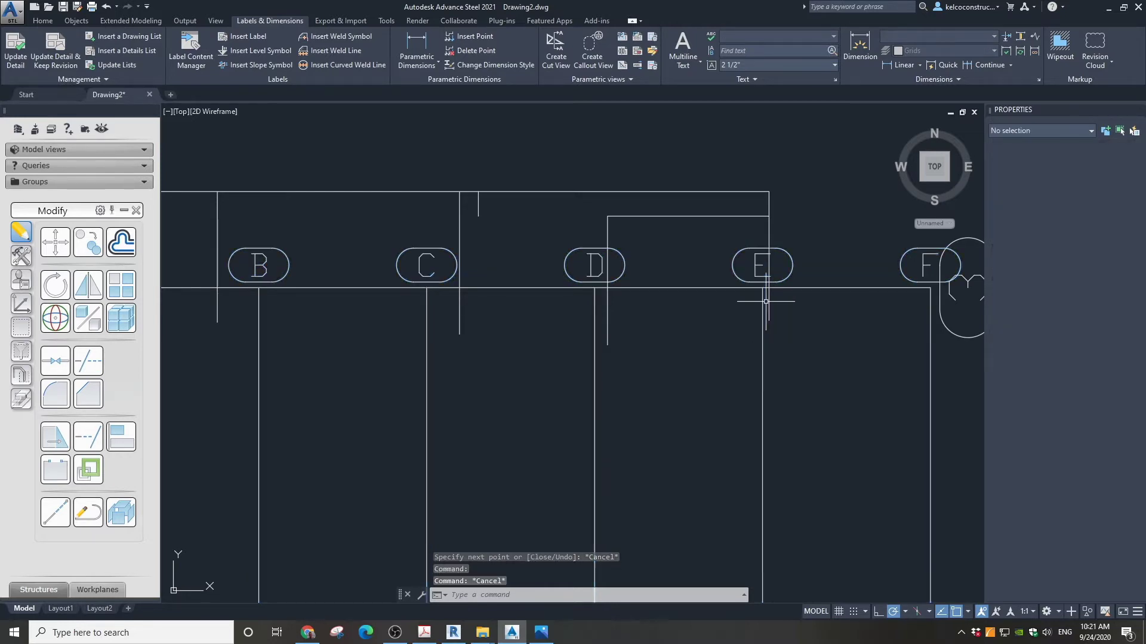
scroll(762, 302, "up", 4)
scroll(752, 295, "down", 4)
double_click(738, 301)
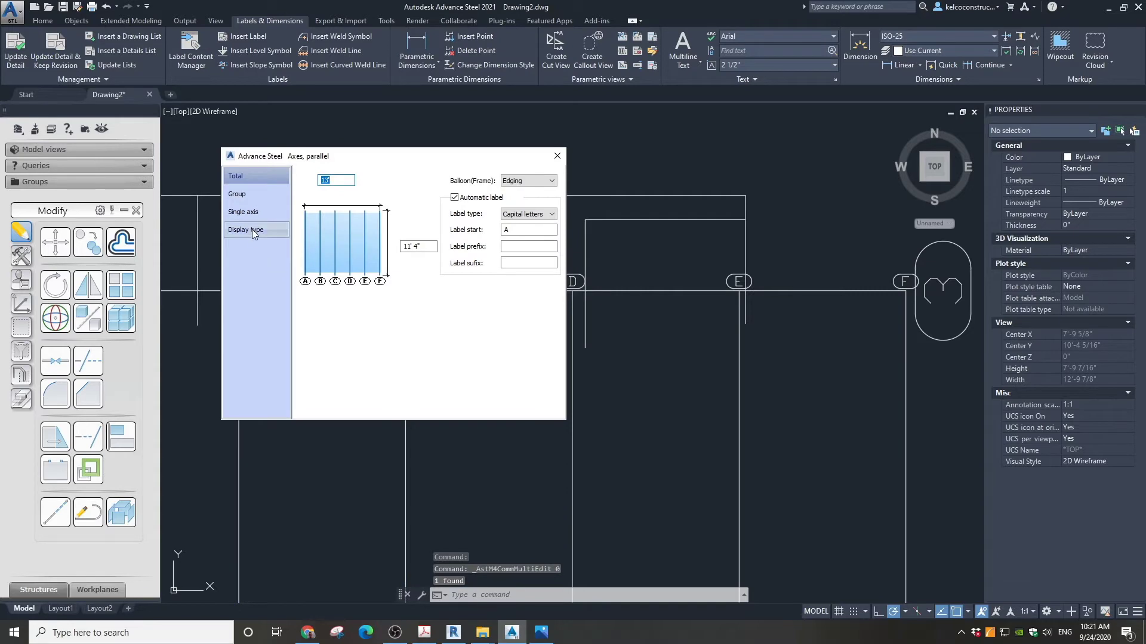
left_click(252, 229)
left_click(308, 243)
left_click(557, 156)
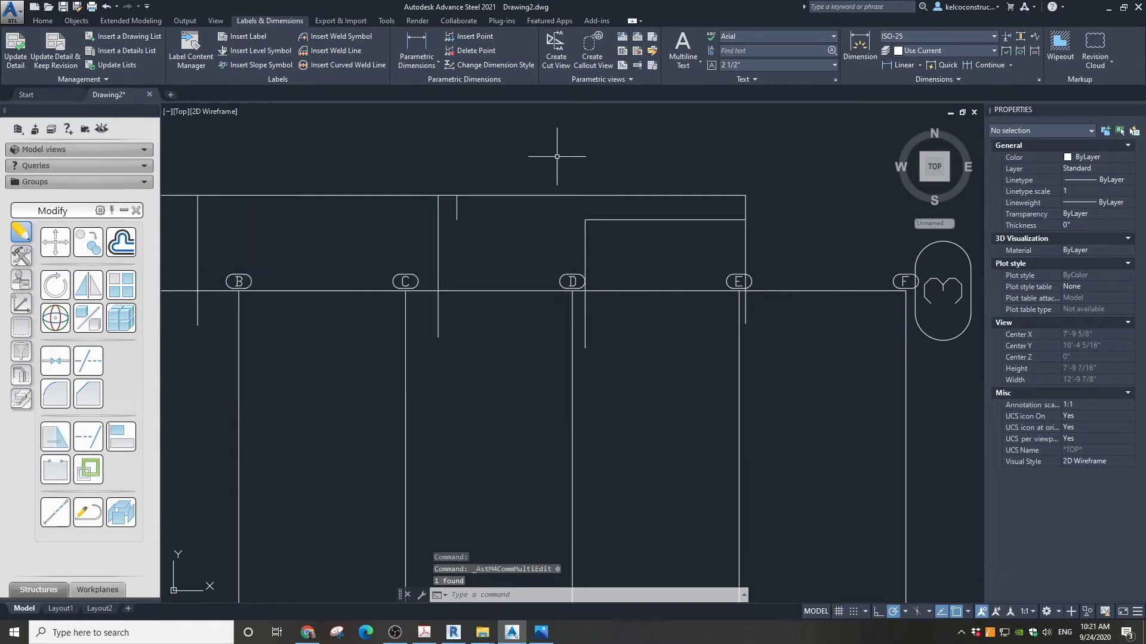
Step: Stretch the vertical reference lines beside axes B and C downward past axis 2, ending at the same level
scroll(744, 320, "down", 2)
left_click(346, 189)
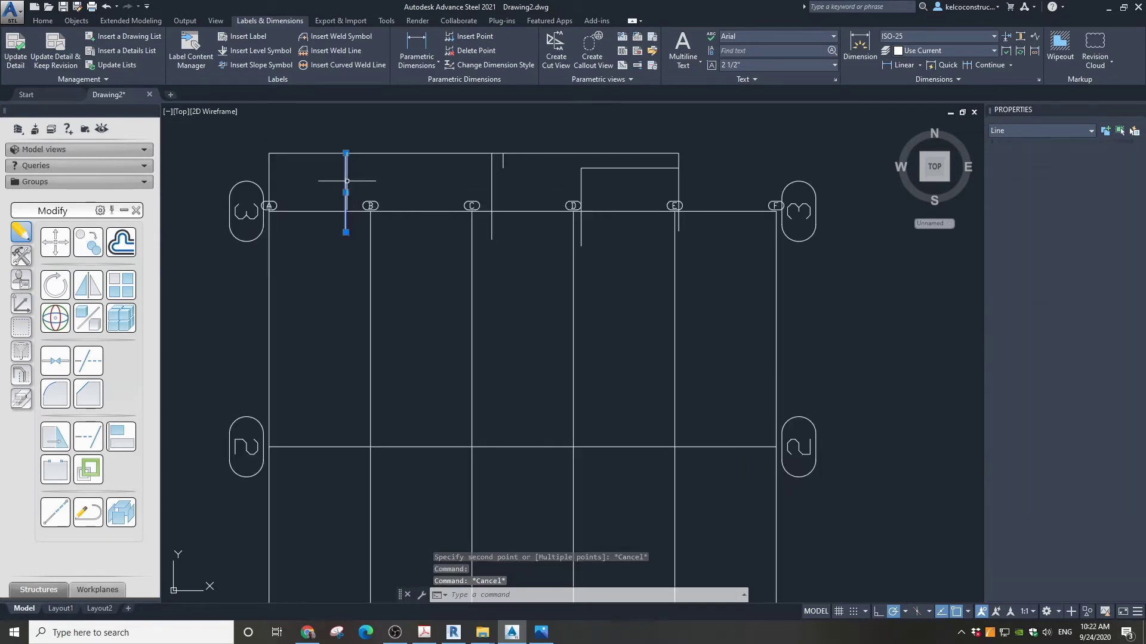
left_click(346, 233)
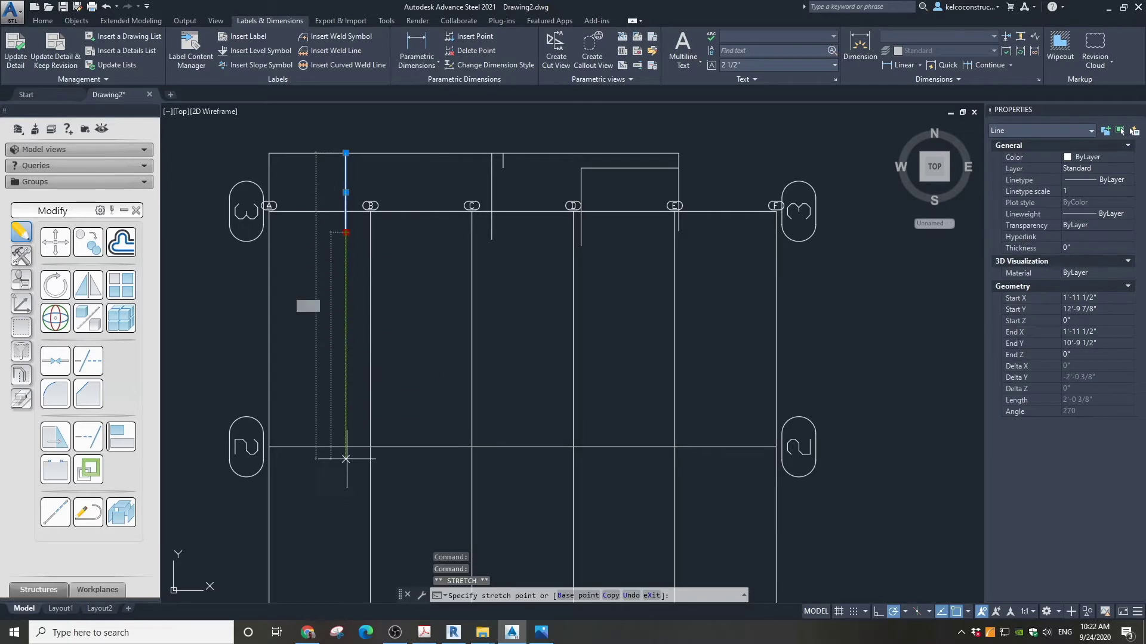
left_click(346, 495)
key("Escape")
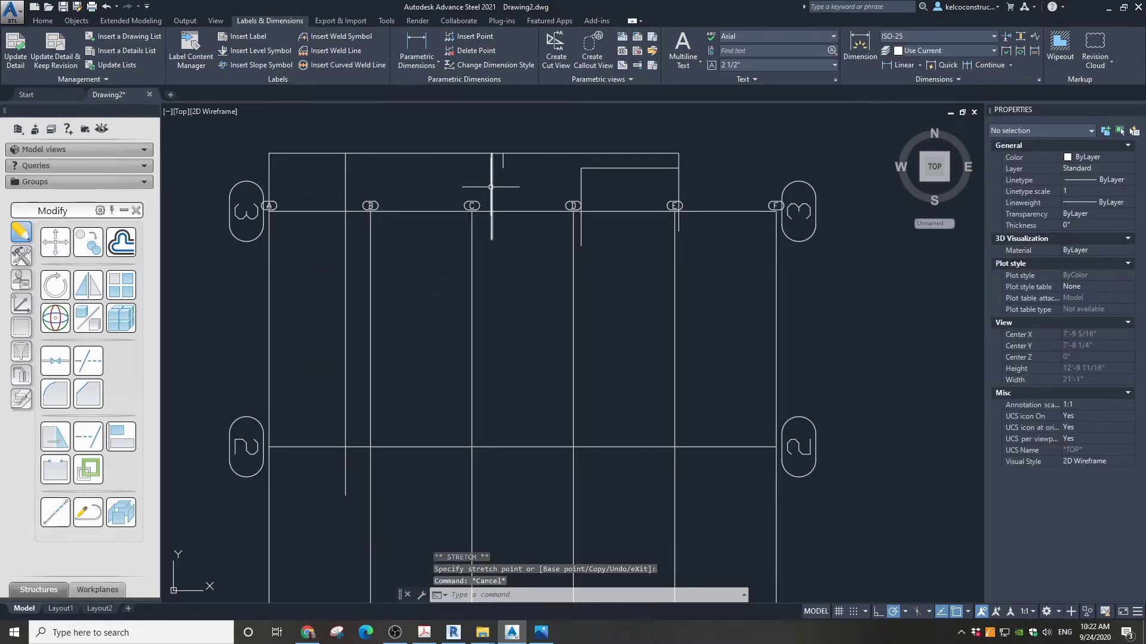
left_click(492, 205)
left_click(493, 237)
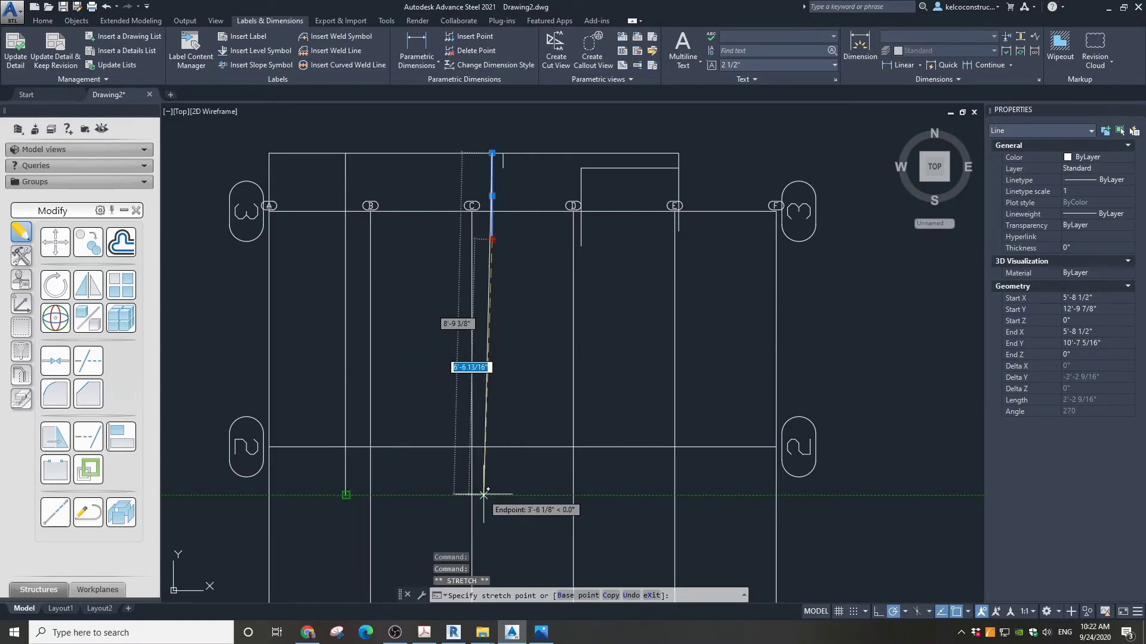
left_click(492, 495)
key("Escape")
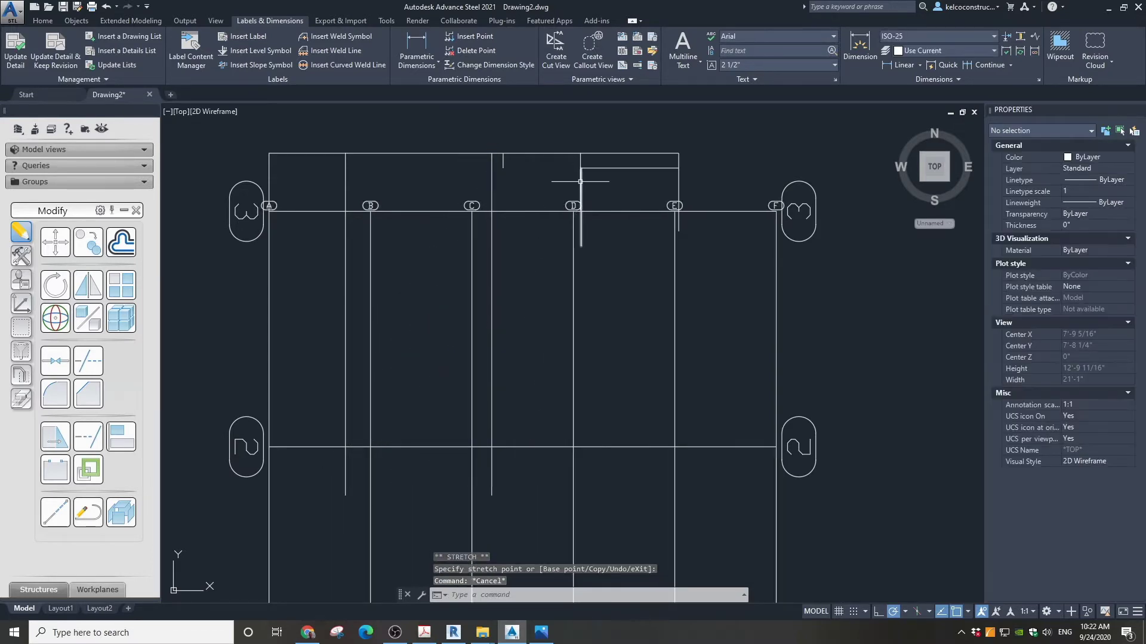
Step: Stretch the vertical reference lines beside axes D and E past axis 2, level with the end of the line beside axis C
left_click(581, 233)
left_click(581, 245)
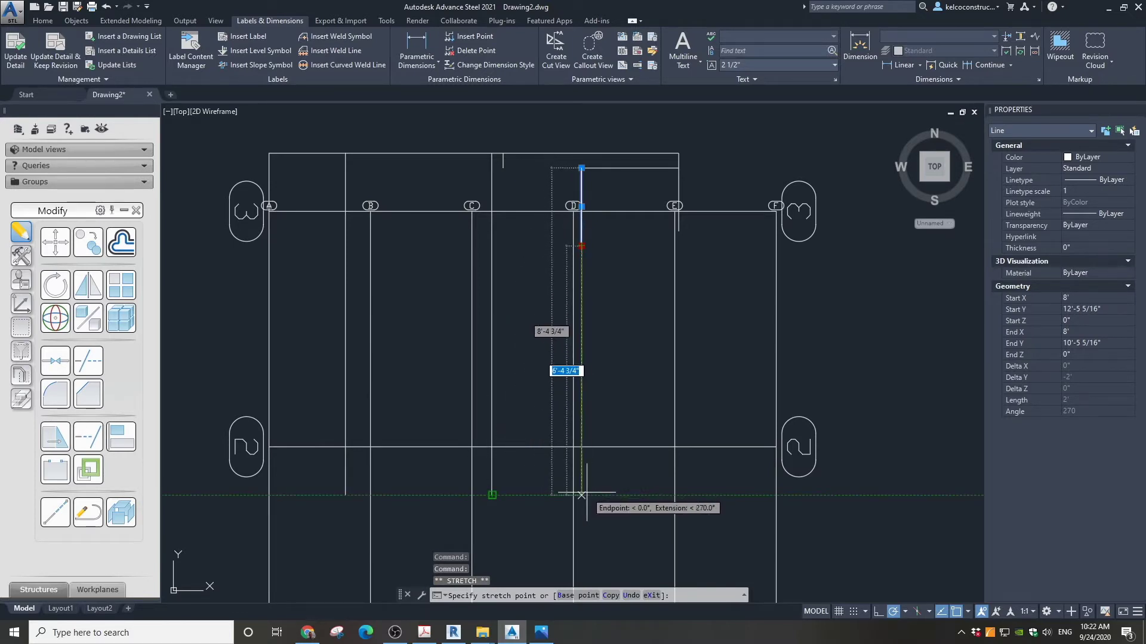
left_click(581, 495)
key("Escape")
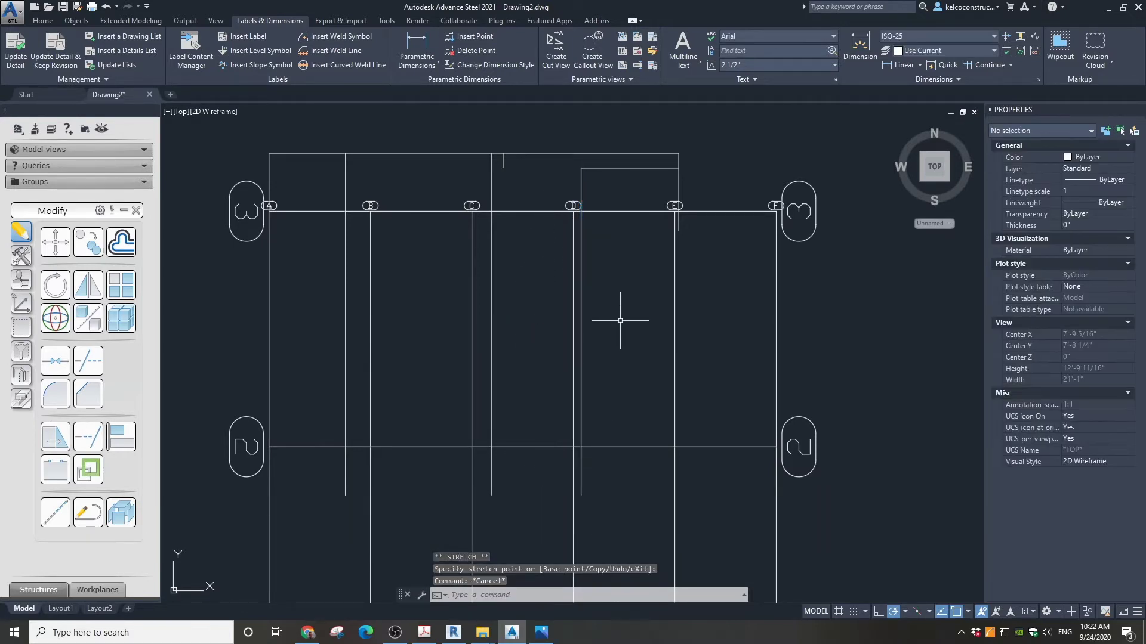
left_click(685, 211)
left_click(679, 233)
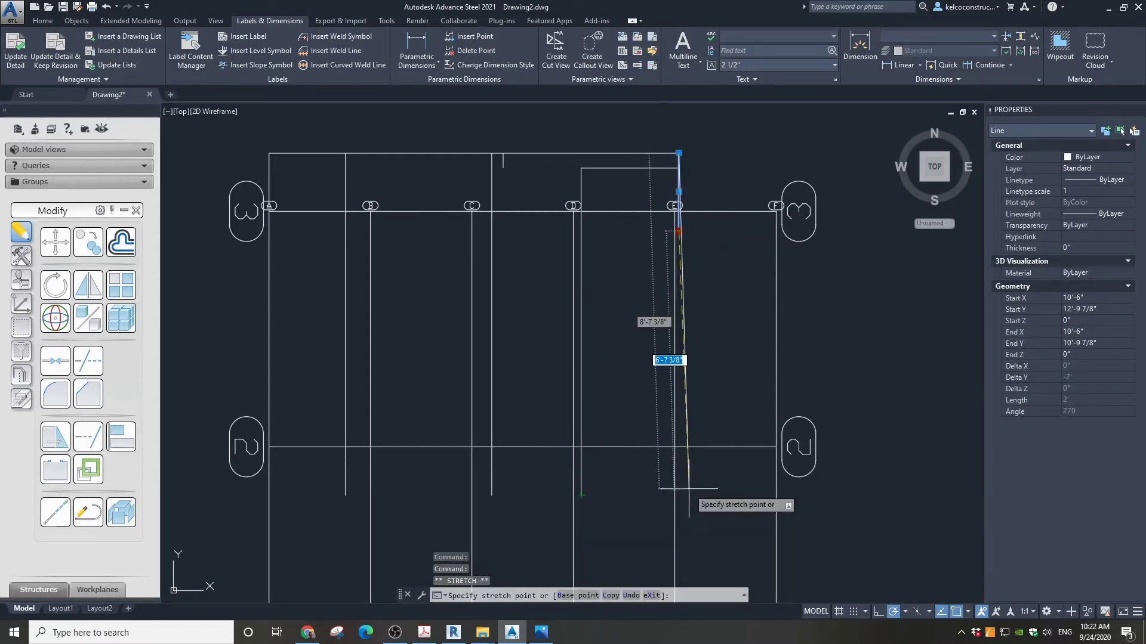
key("Escape")
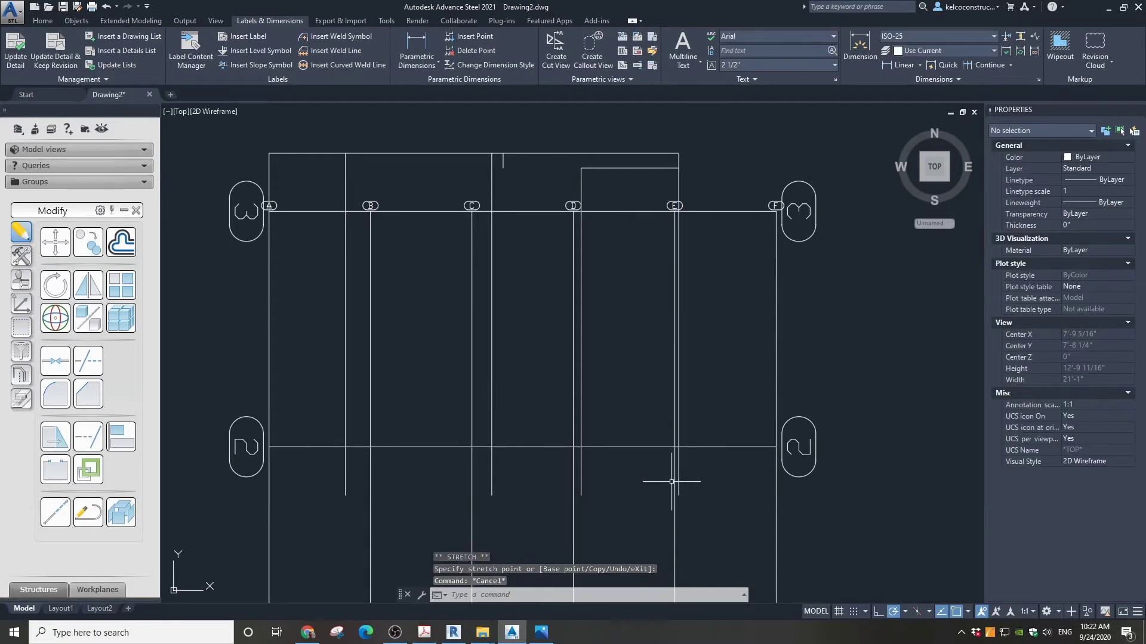
Step: Move grid axis E horizontally onto the reference line beside it
left_click(673, 247)
scroll(687, 425, "up", 4)
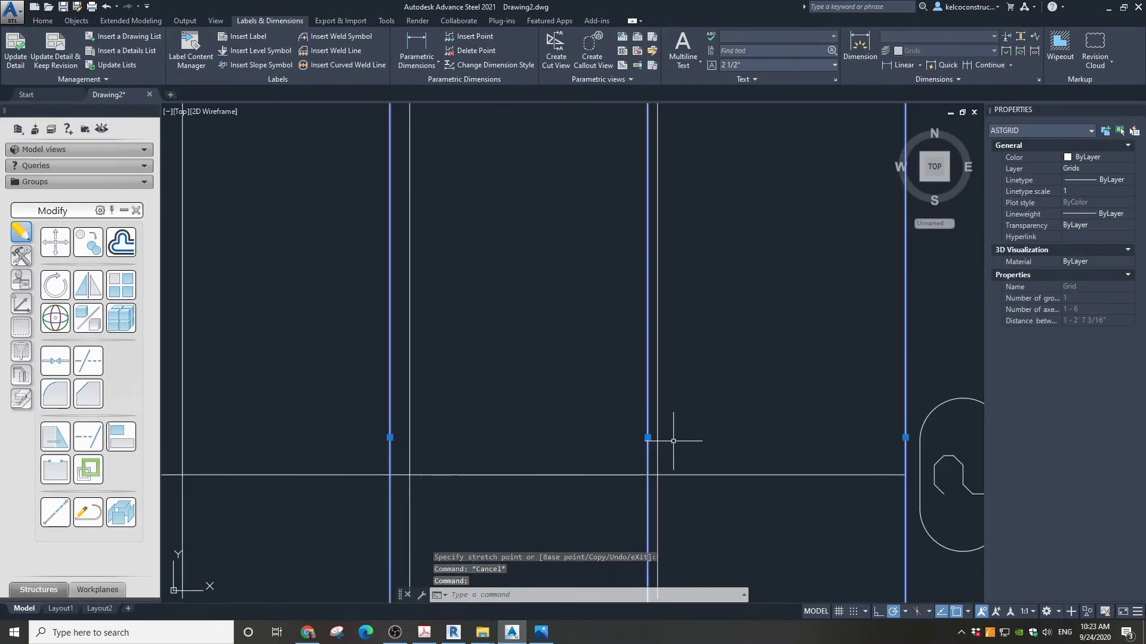
left_click(648, 437)
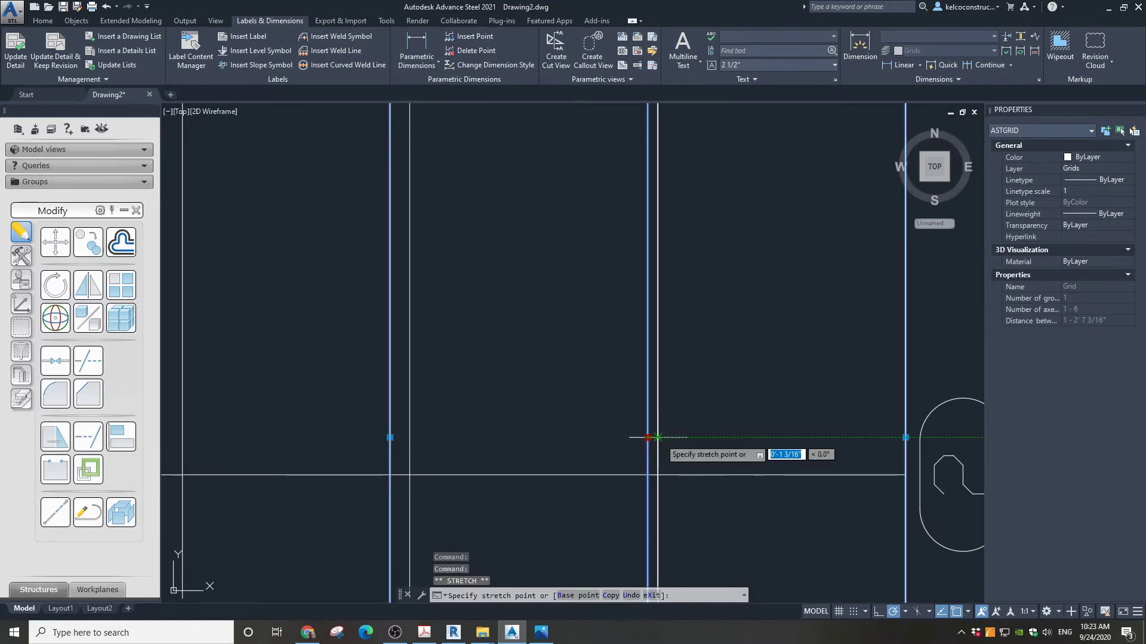
left_click(658, 436)
scroll(680, 429, "down", 4)
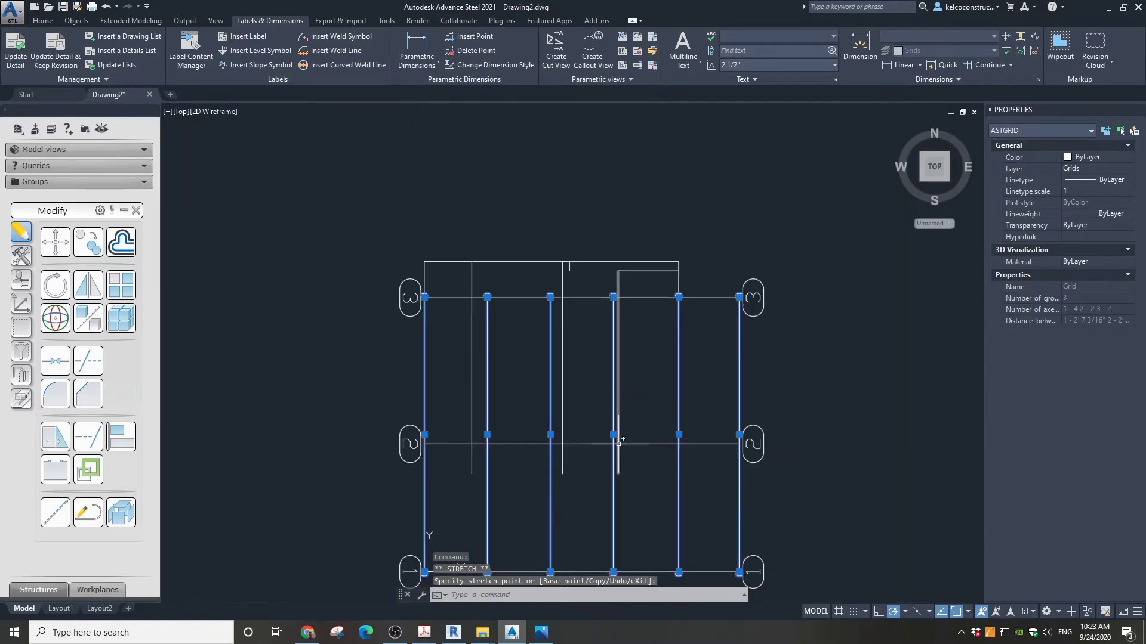
key("Escape")
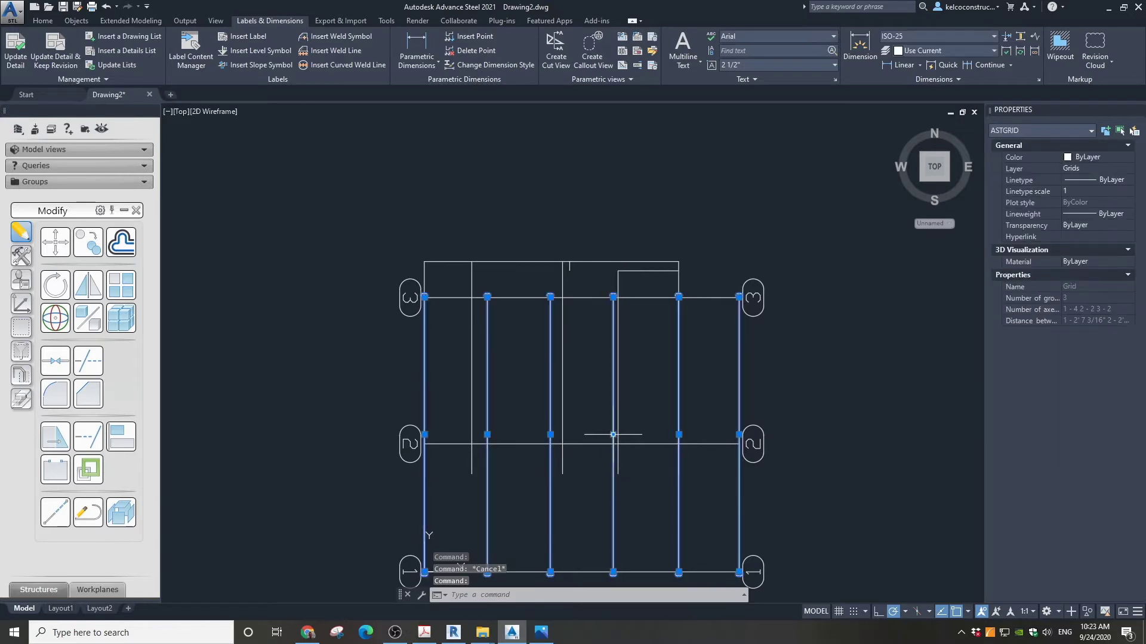
Step: Move grid axes D, C and B horizontally onto their matching vertical reference lines
scroll(613, 434, "up", 5)
left_click(613, 431)
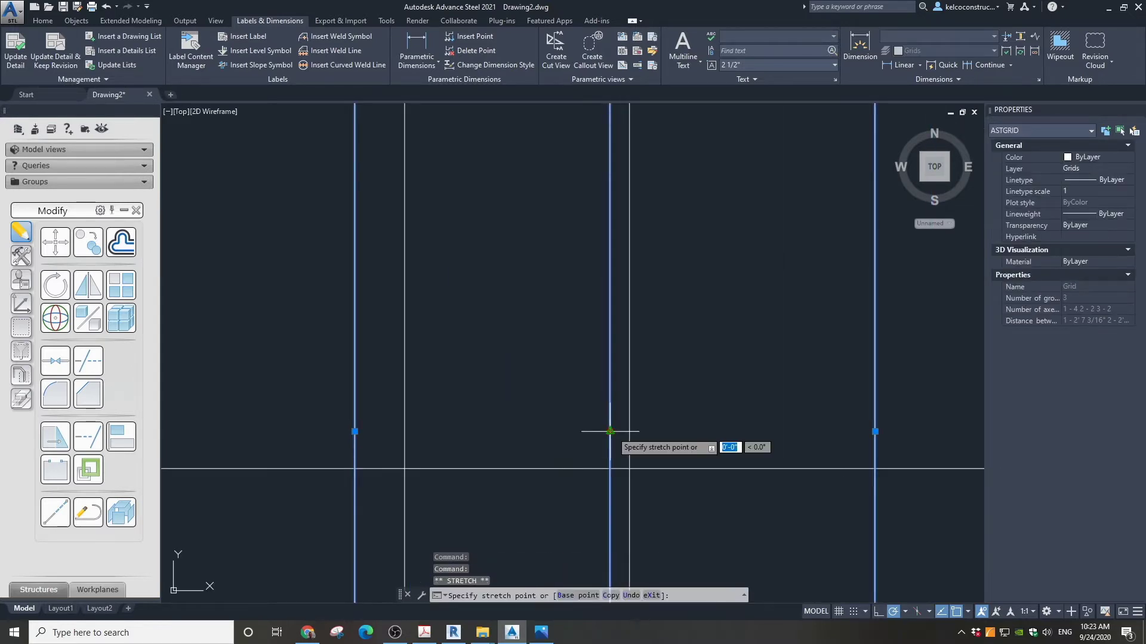
scroll(696, 443, "down", 4)
key("Escape")
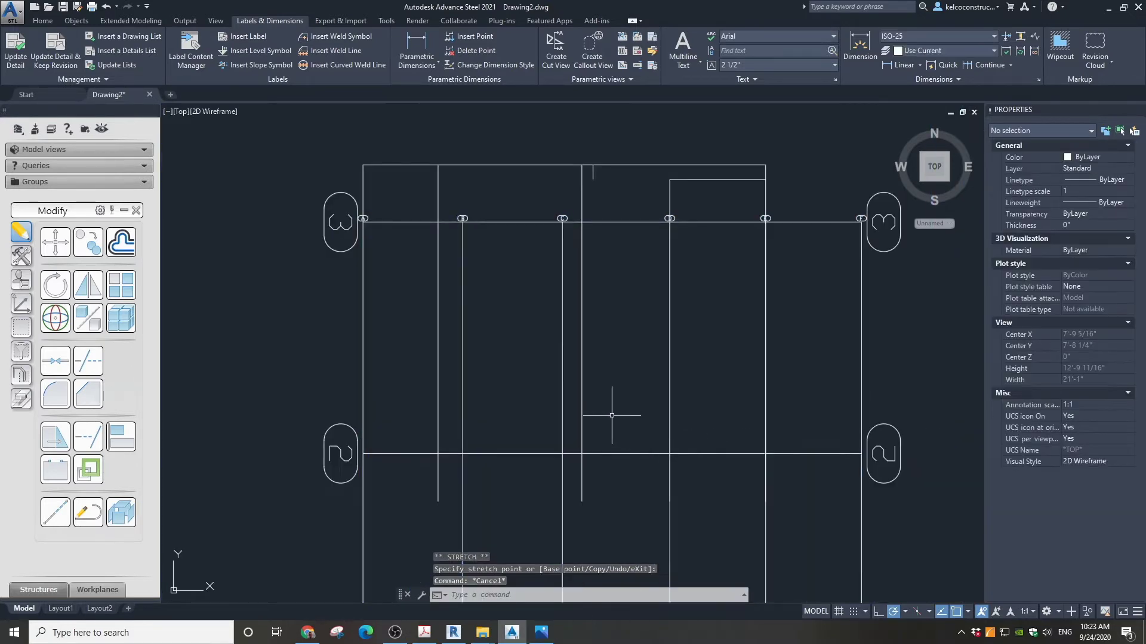
left_click(562, 438)
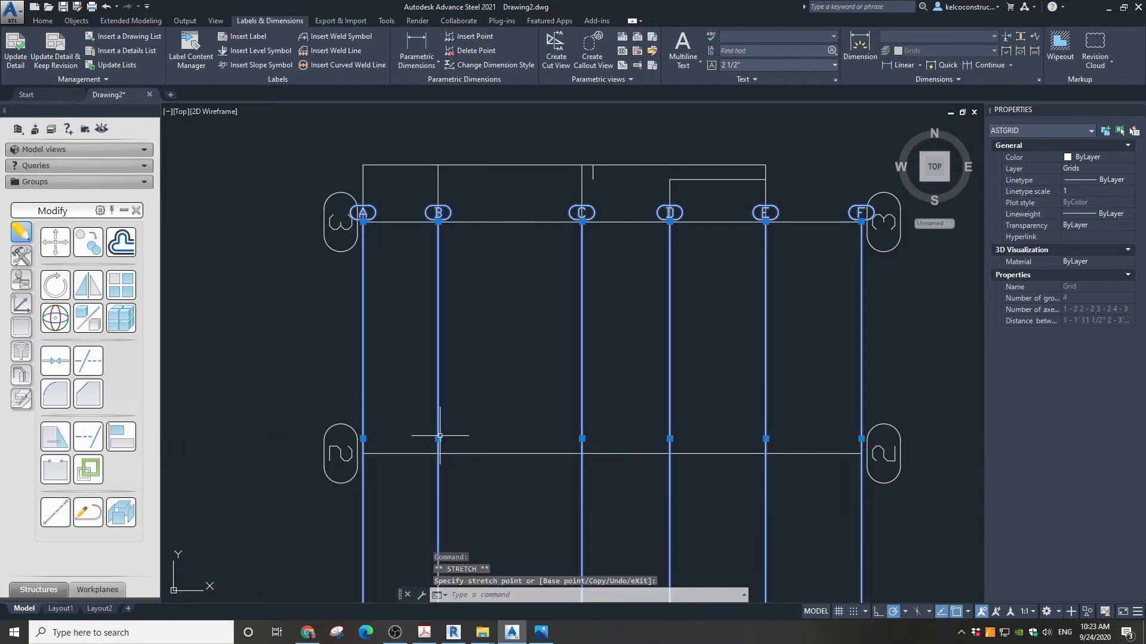
key("Escape")
Step: Delete all the reference lines above and along the grid, keeping only the lettered and numbered axes
left_click(776, 179)
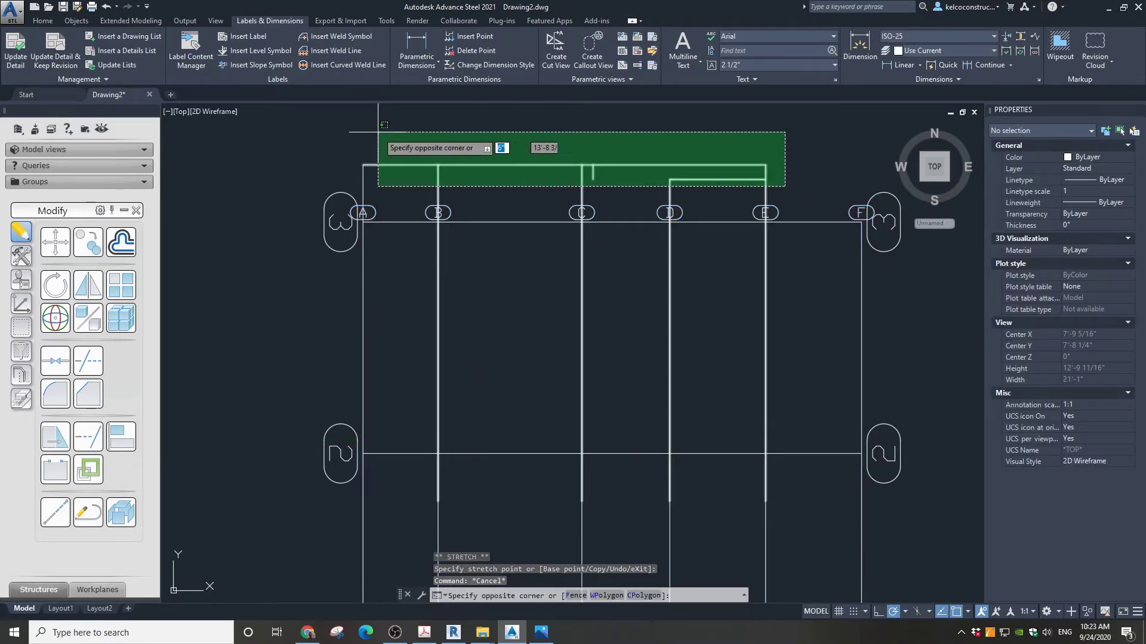
left_click(334, 133)
key("Delete")
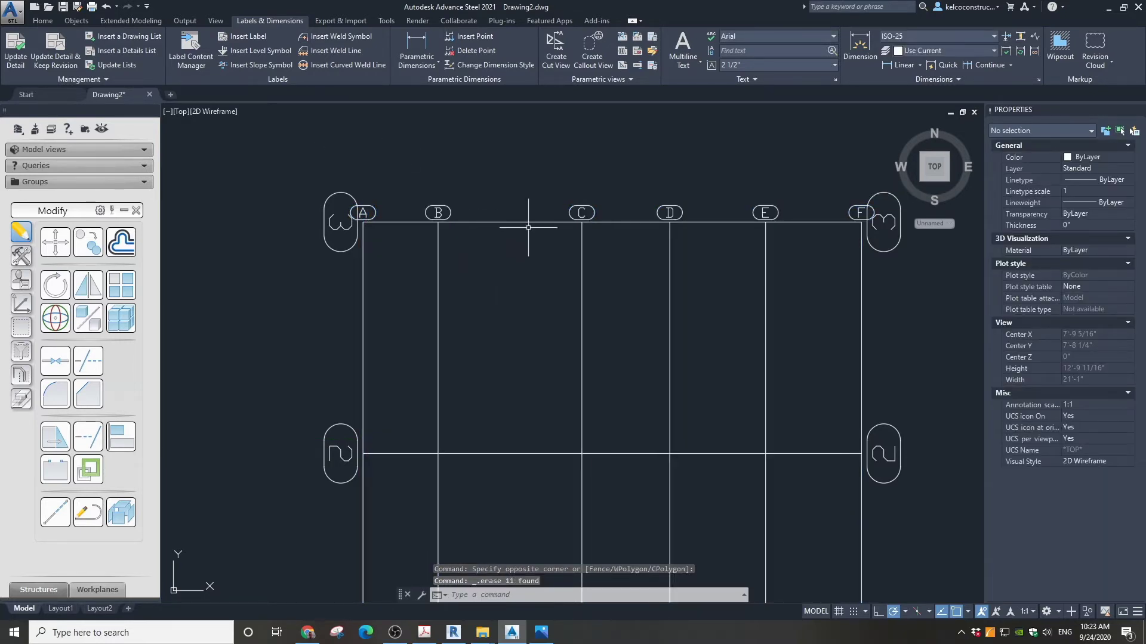
scroll(543, 186, "down", 4)
scroll(681, 215, "up", 2)
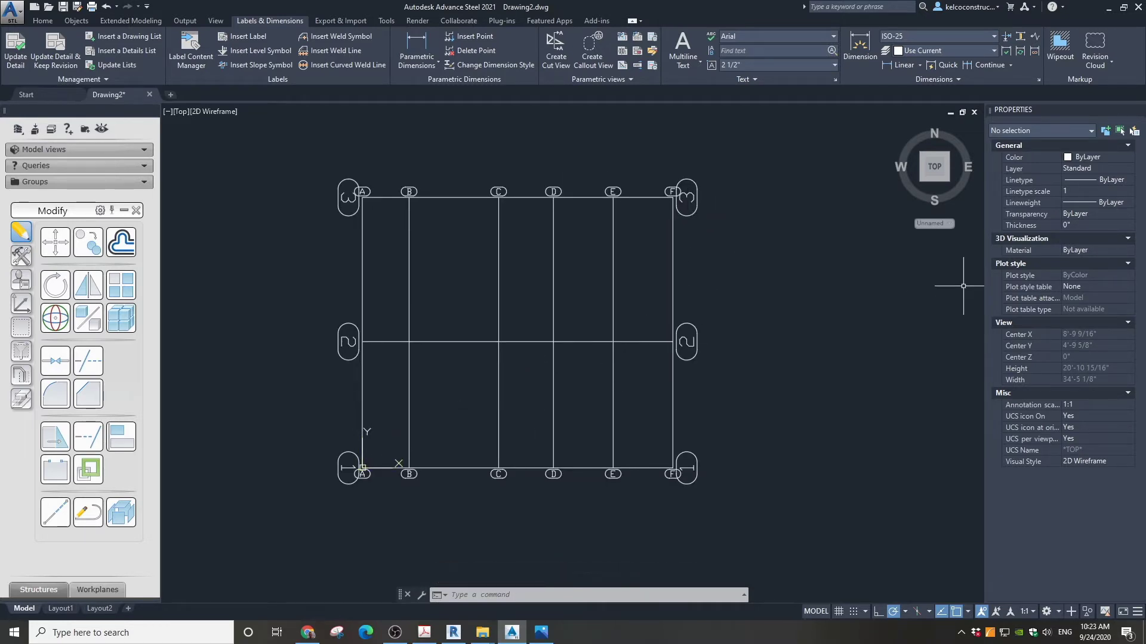
Step: Place the platform plan image beside the grid and compare the plan's highlighted dimensions with the axis spacing
mouse_move(1145, 102)
left_mouse_down()
mouse_move(805, 85)
mouse_move(656, 92)
left_mouse_up()
left_click_drag(360, 84, 651, 124)
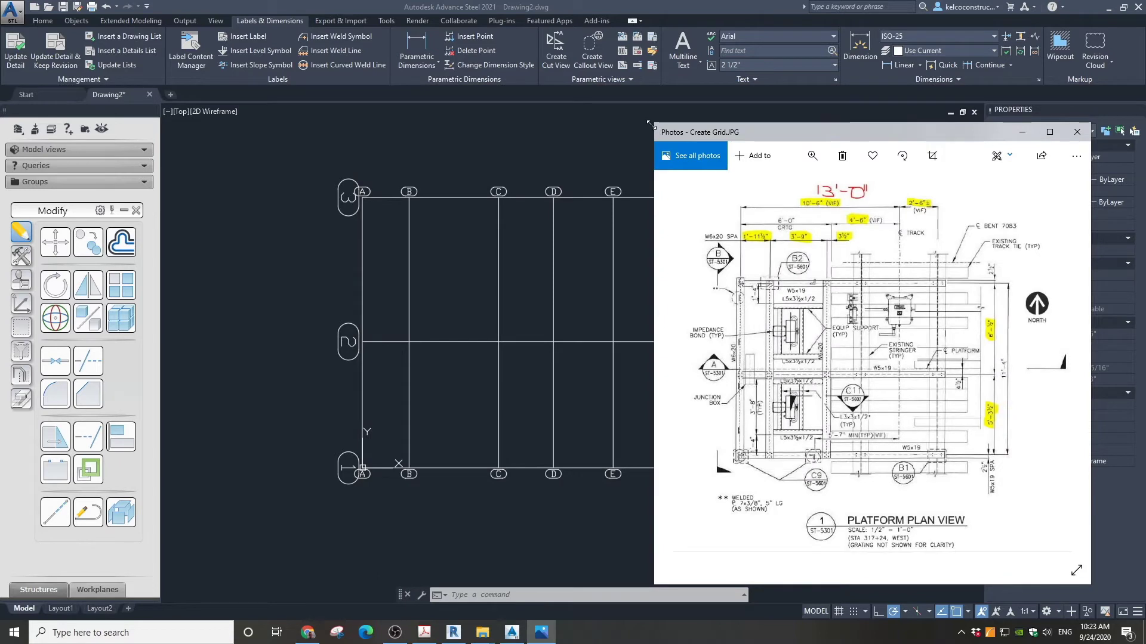
left_click(586, 16)
scroll(418, 155, "down", 4)
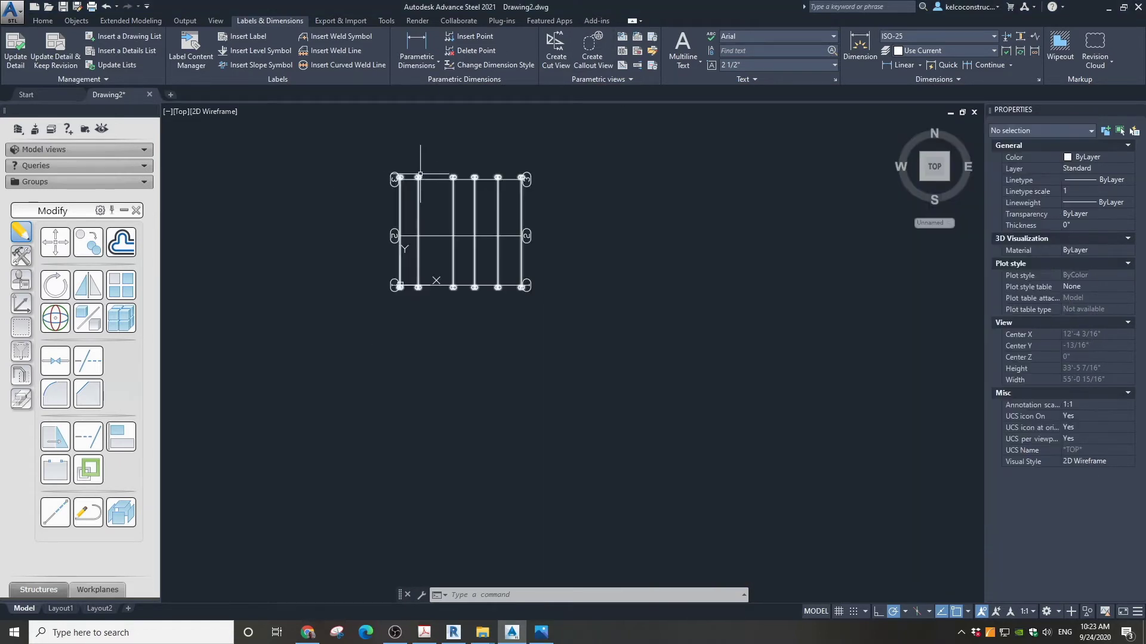
scroll(570, 164, "up", 3)
scroll(566, 166, "down", 2)
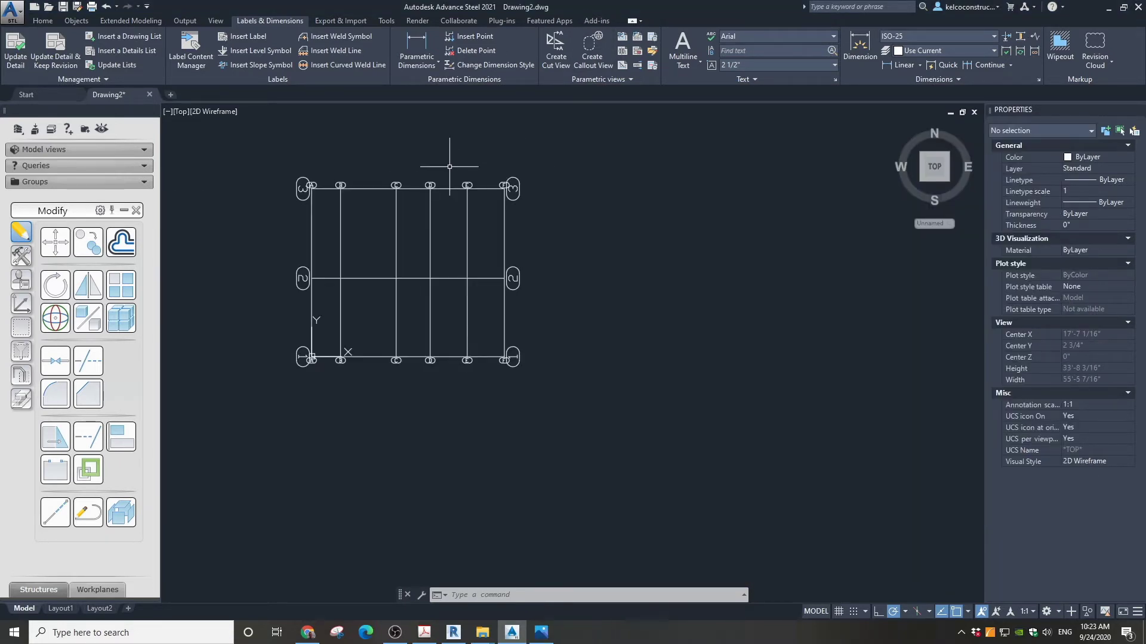
scroll(389, 141, "up", 2)
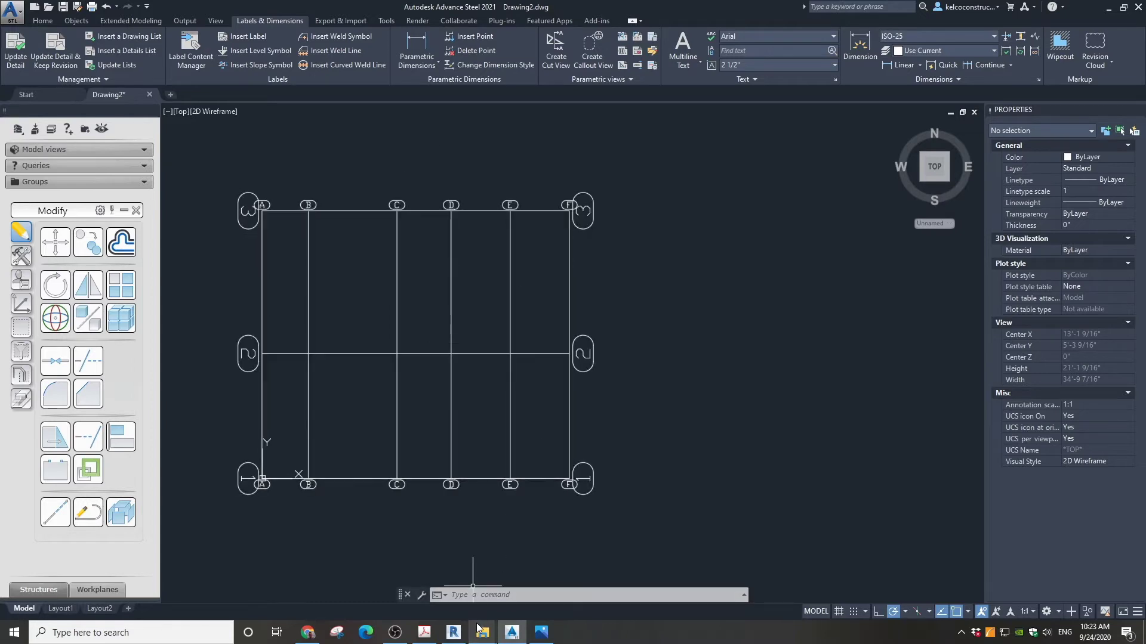
left_click(545, 637)
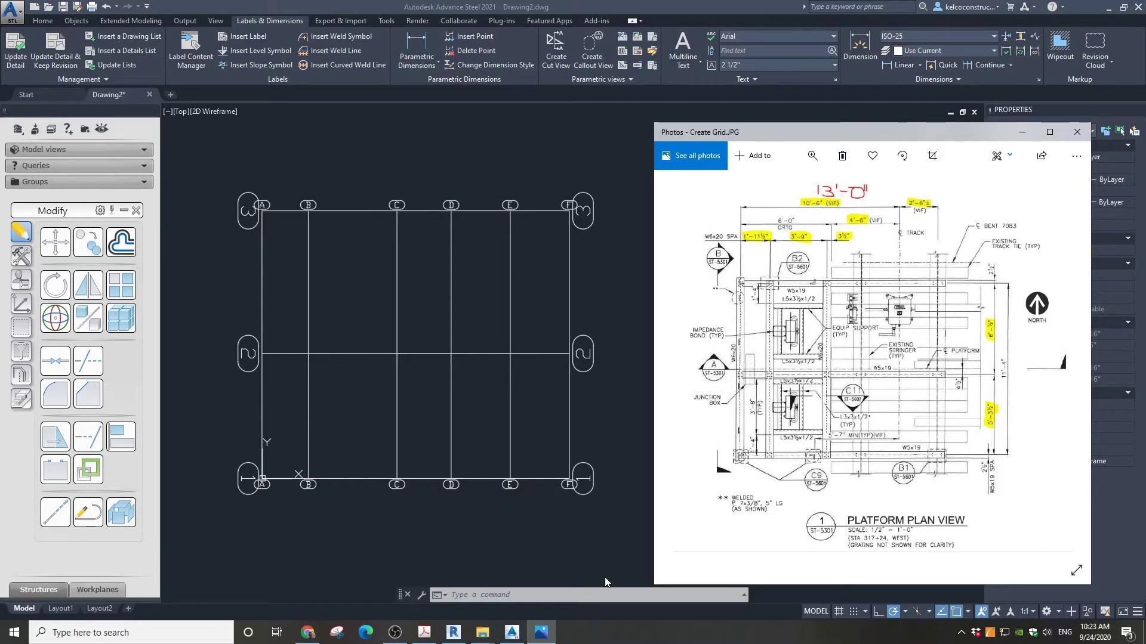
left_click(659, 8)
scroll(631, 145, "down", 2)
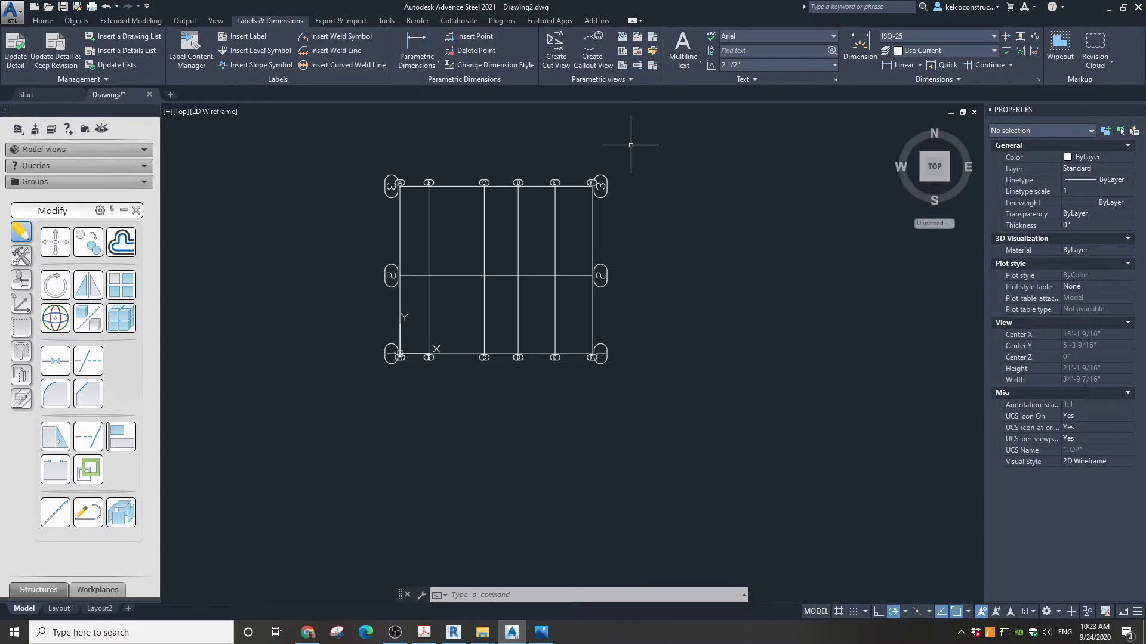
scroll(544, 180, "up", 2)
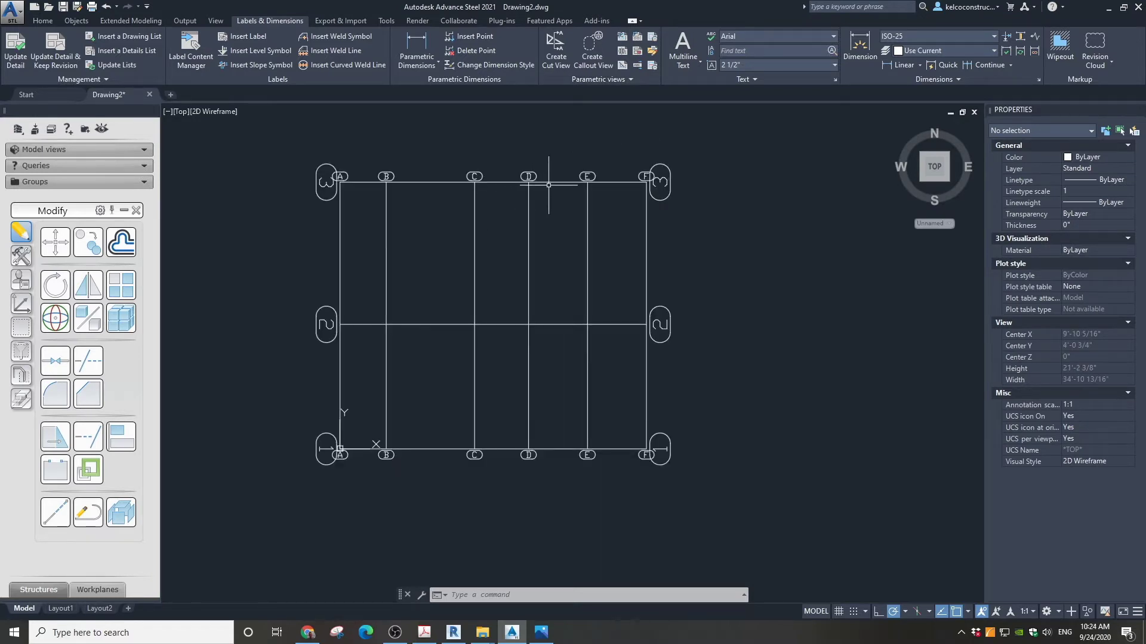
Step: Review the single-axis settings of the lettered axes, including the secondary axis options, and close the properties
double_click(586, 192)
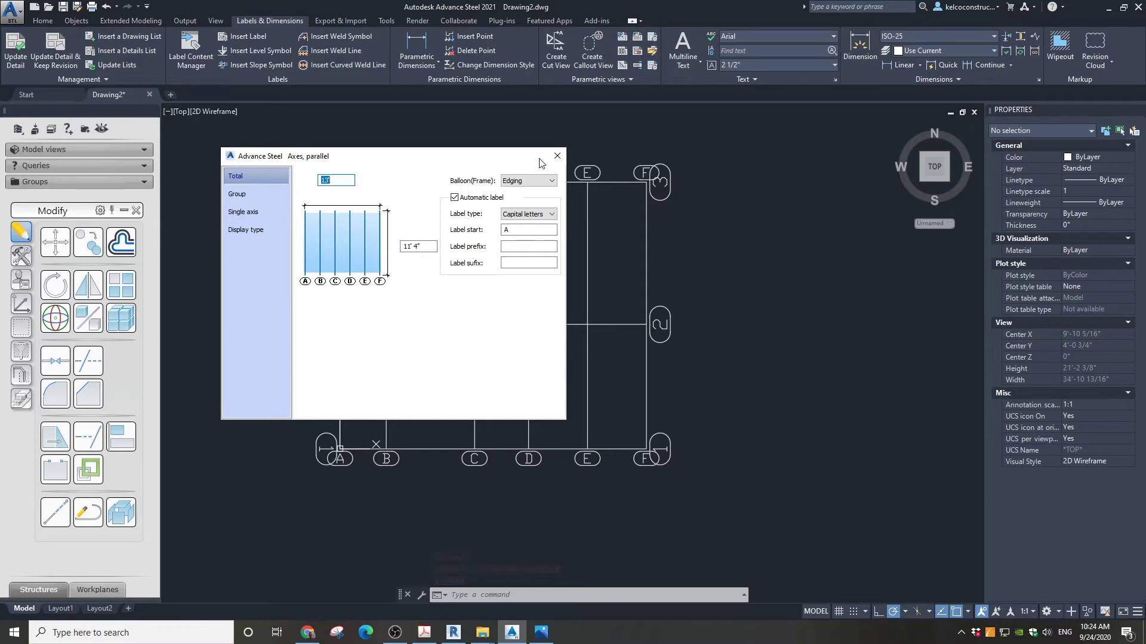
left_click(248, 210)
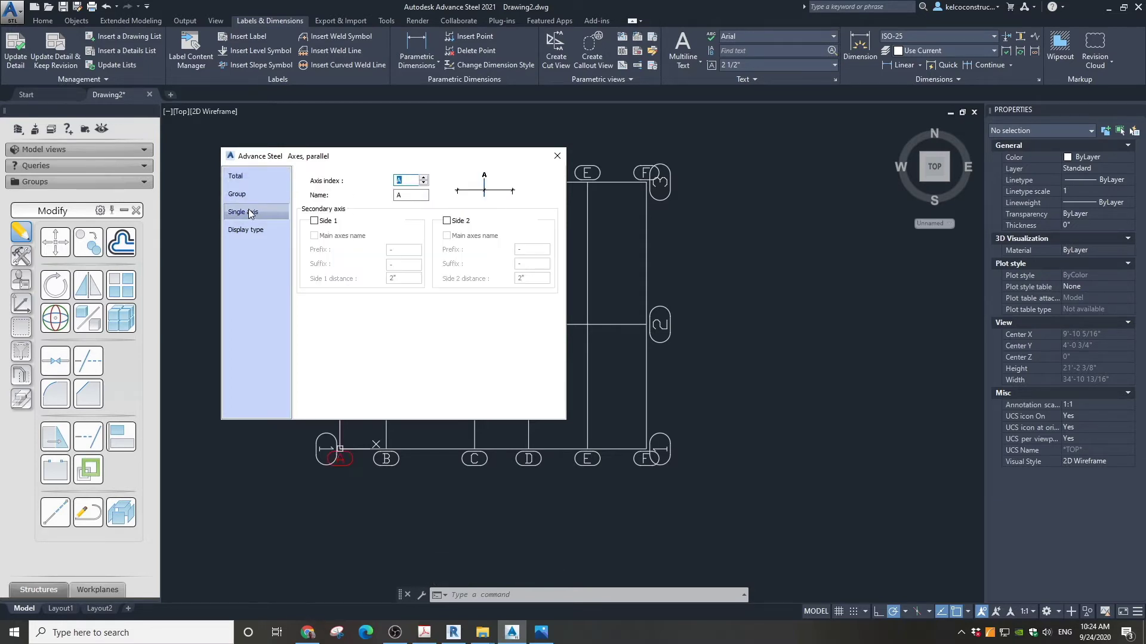
left_click_drag(458, 164, 444, 260)
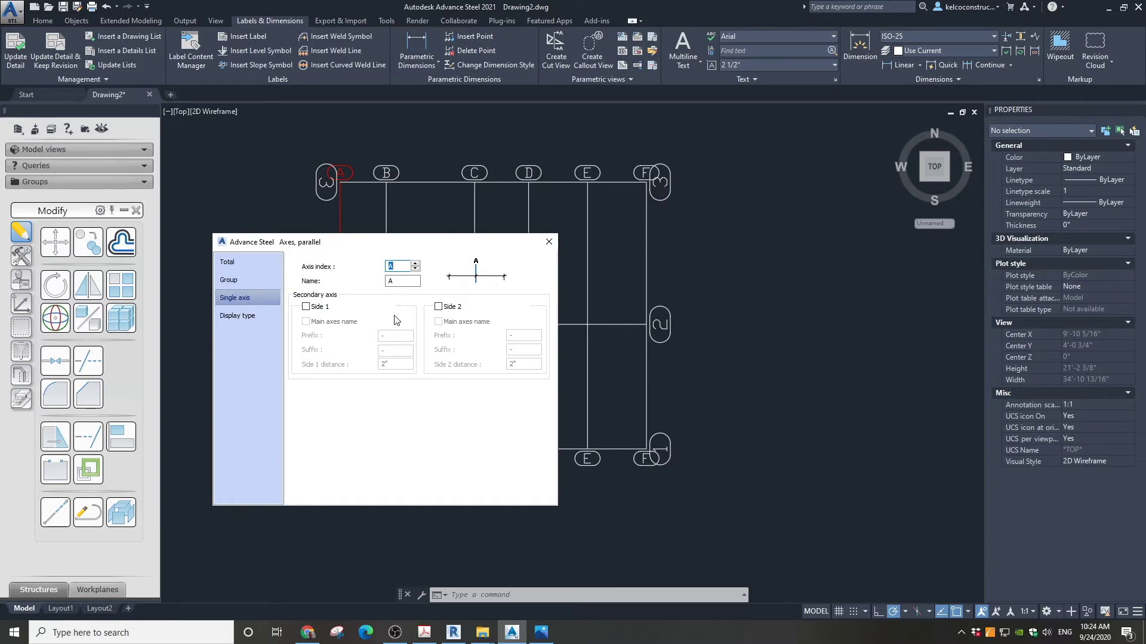
key("Escape")
Step: Check the platform plan, then draw a horizontal reference line 1'-4" above axis 1, starting outside axis A with a vertical offset line
left_click(540, 633)
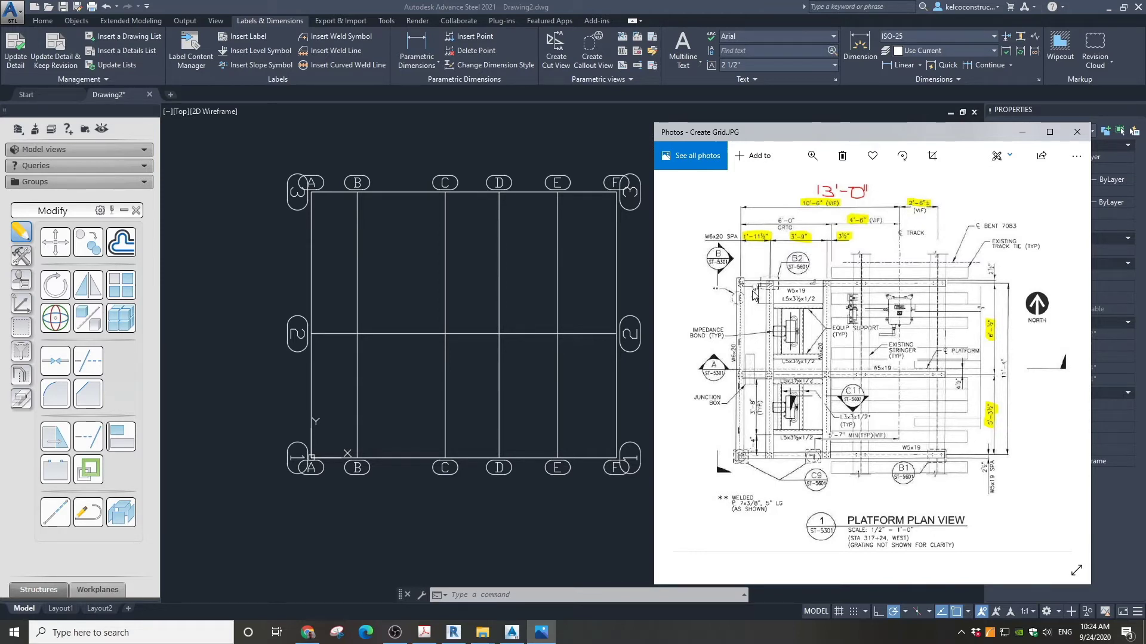
left_click(714, 9)
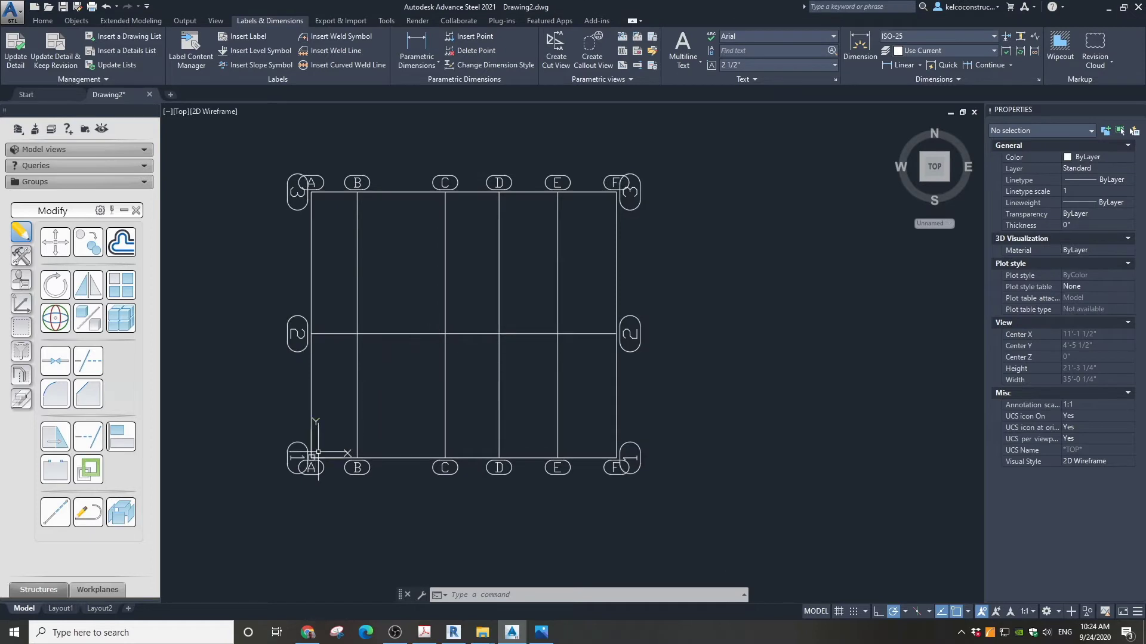
scroll(325, 445, "up", 4)
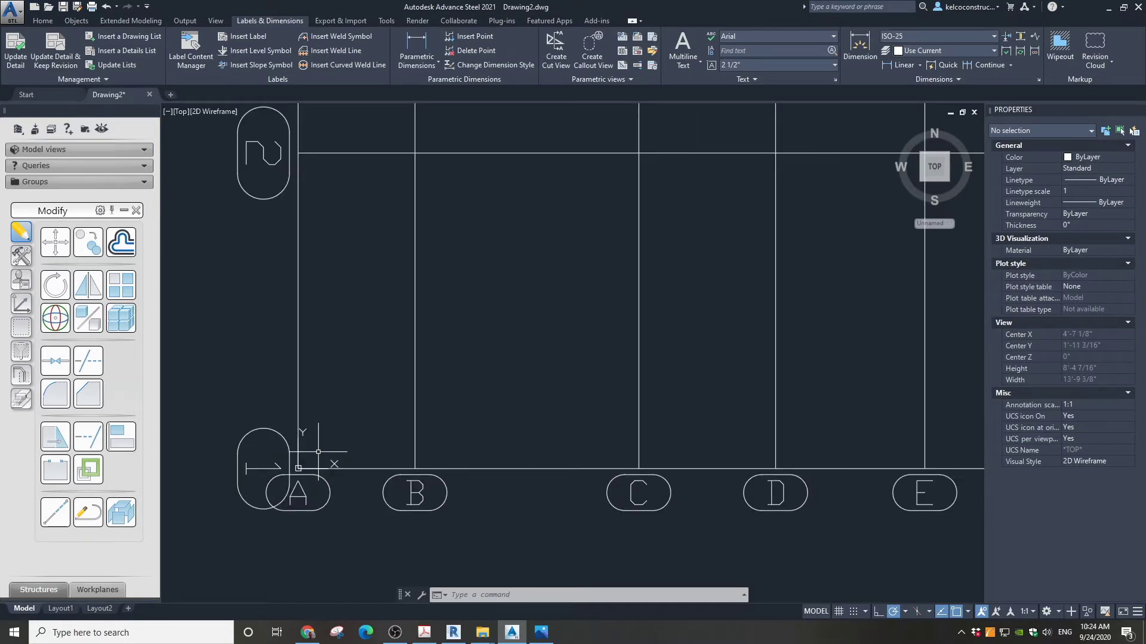
type("l")
key("Return")
scroll(453, 466, "down", 2)
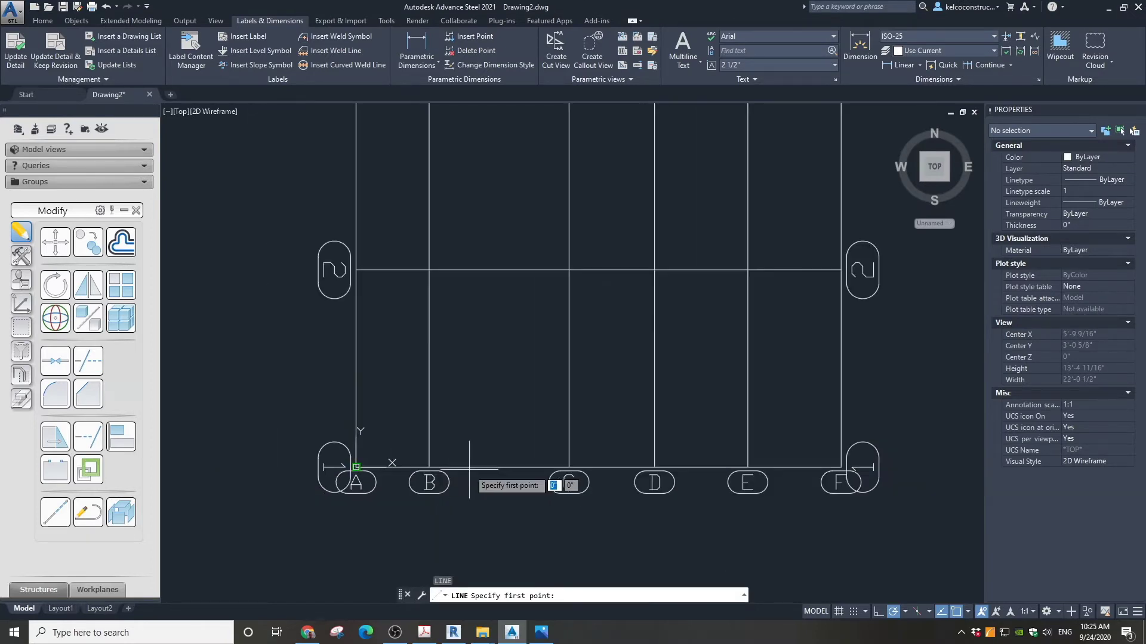
left_click(272, 467)
type("1'4")
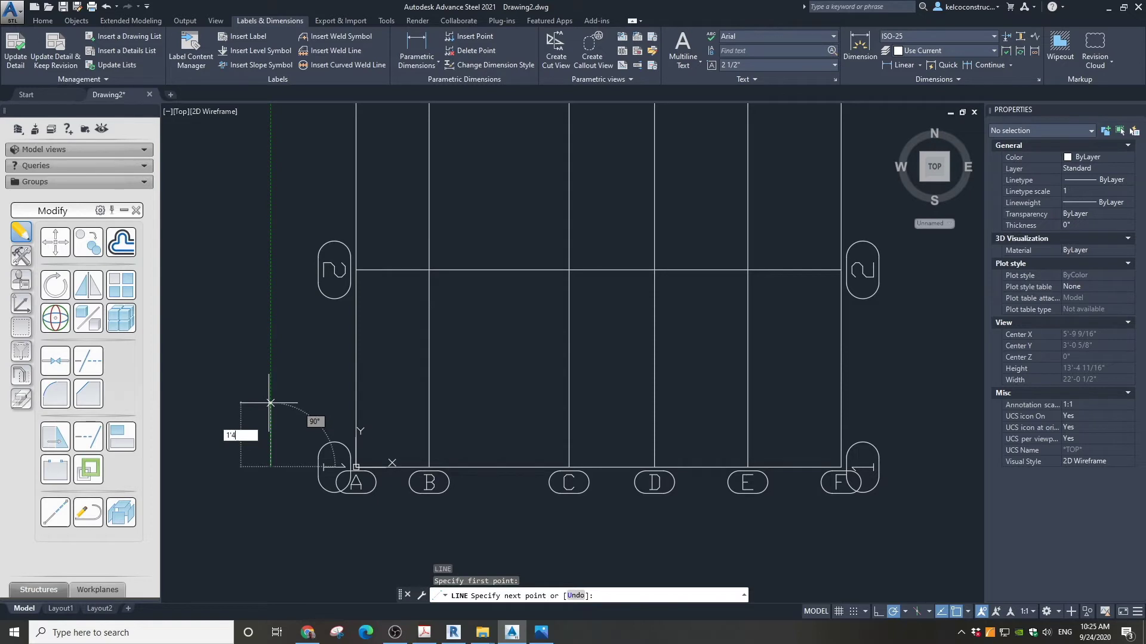
key("Return")
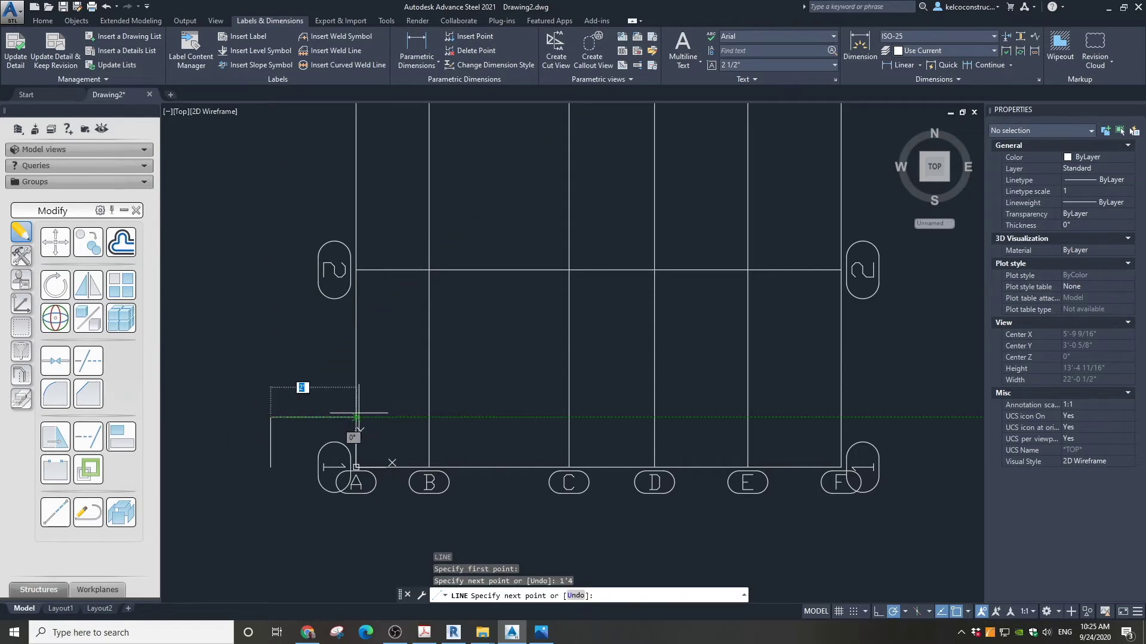
left_click(701, 418)
key("Escape")
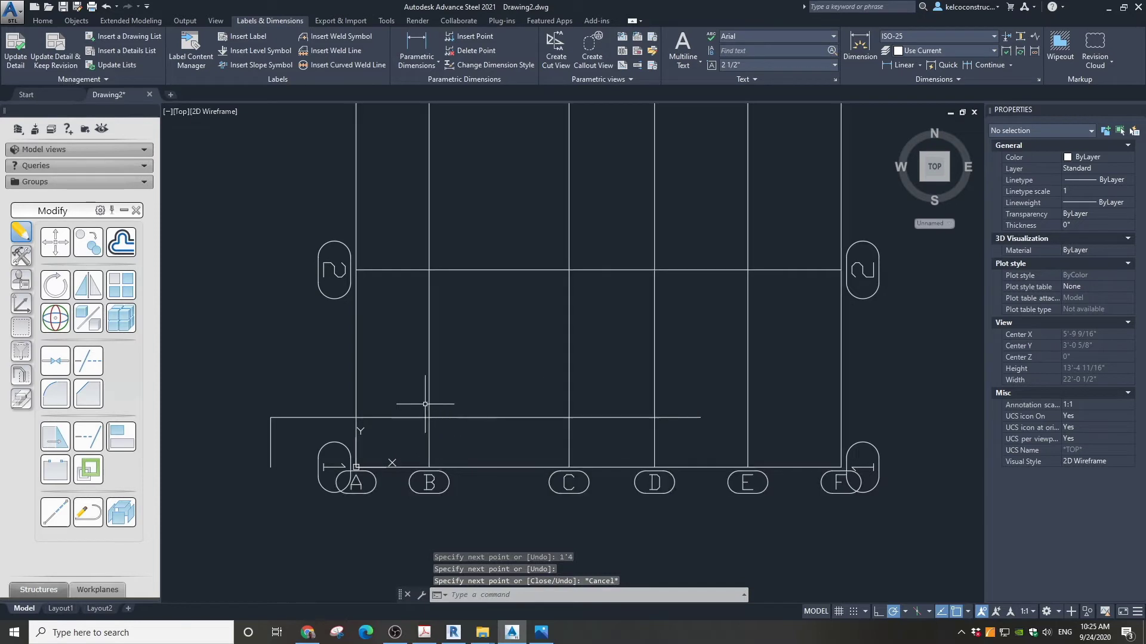
Step: Copy the horizontal reference line 3'-8" upward
left_click(396, 417)
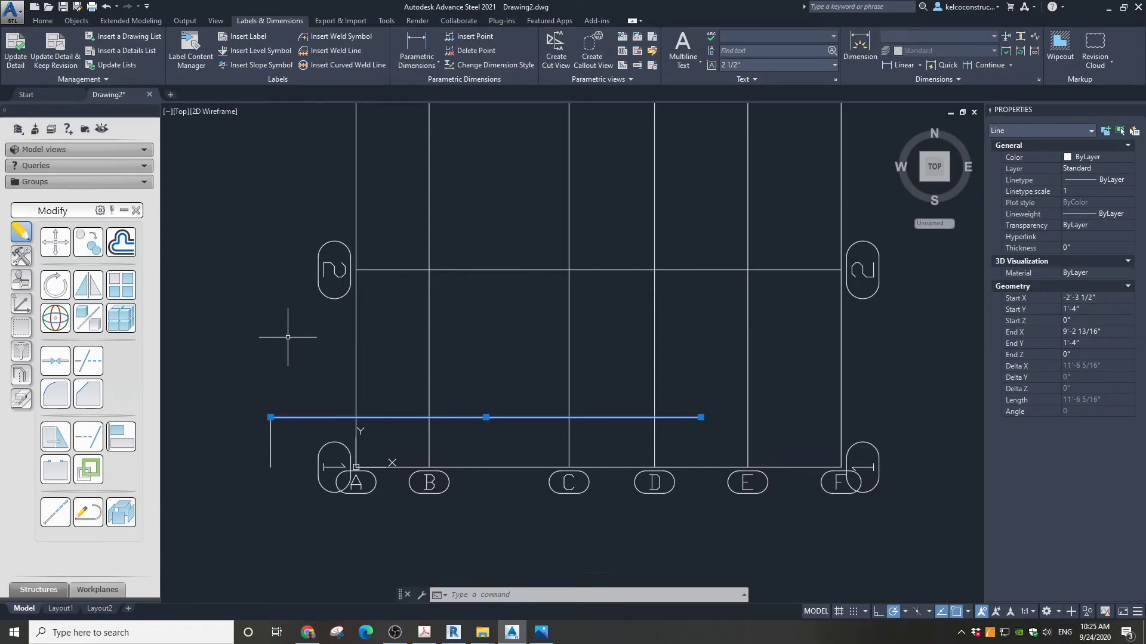
type("CO")
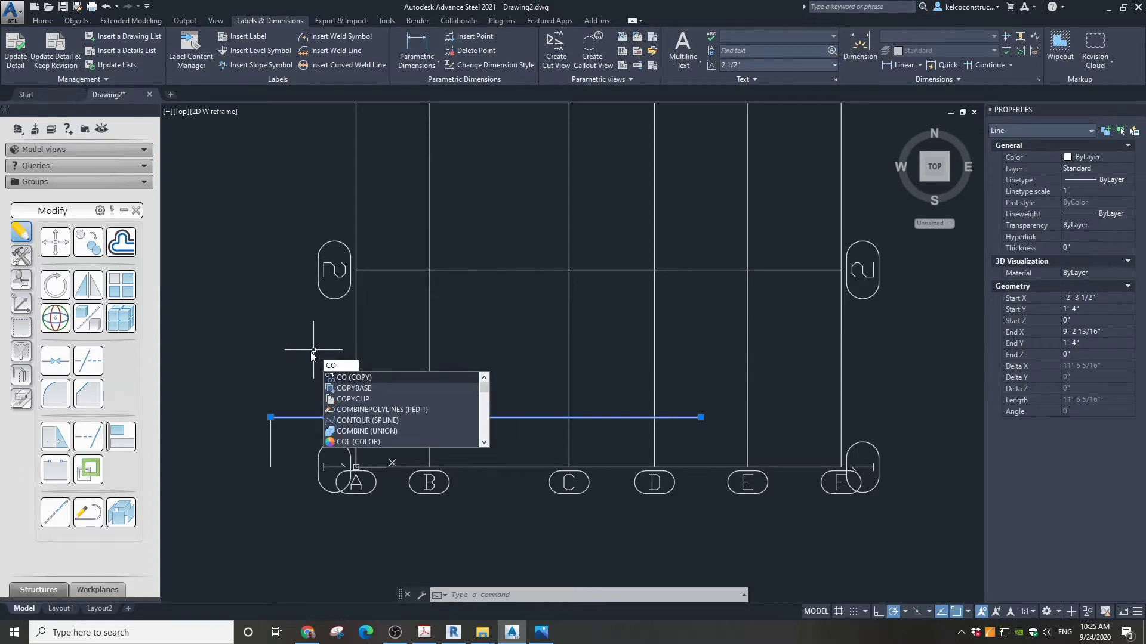
key("Return")
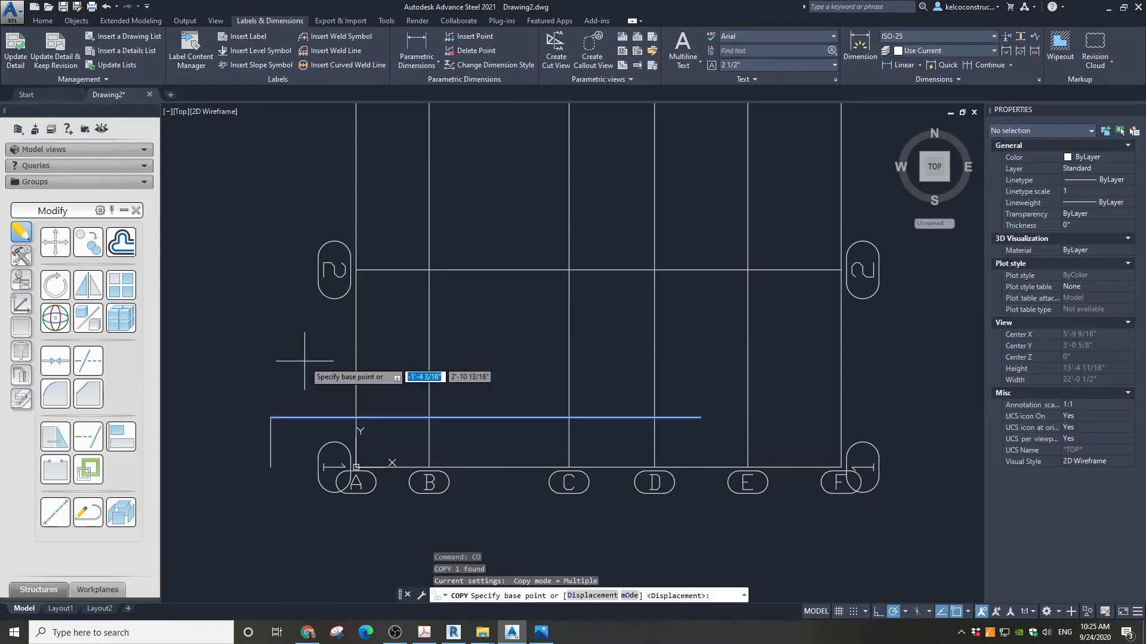
left_click(271, 417)
type("3")
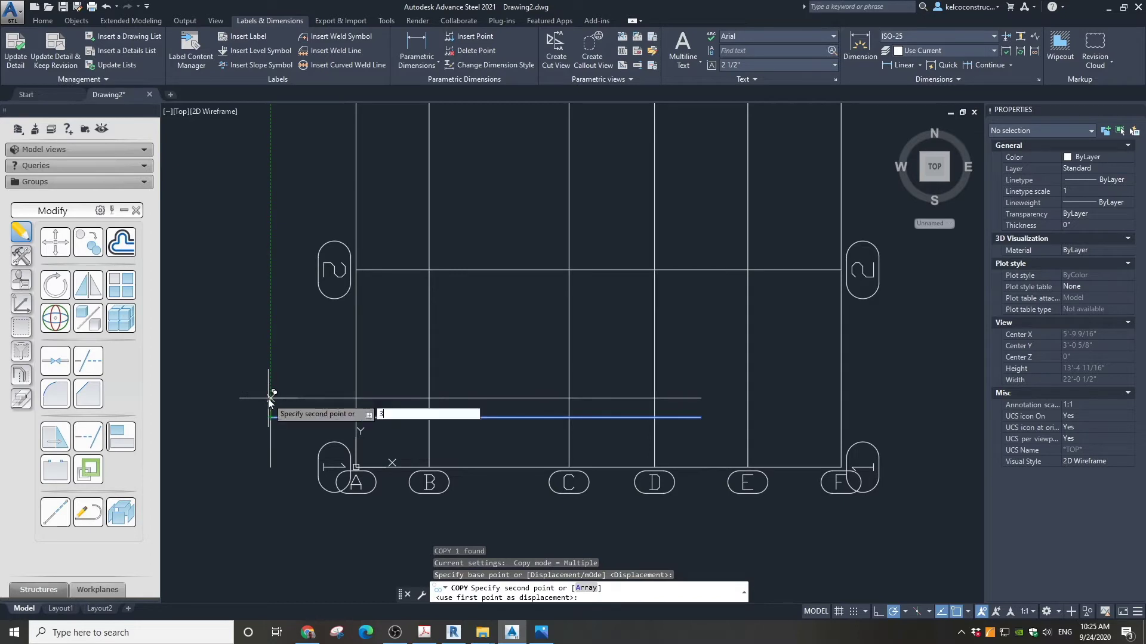
type("'")
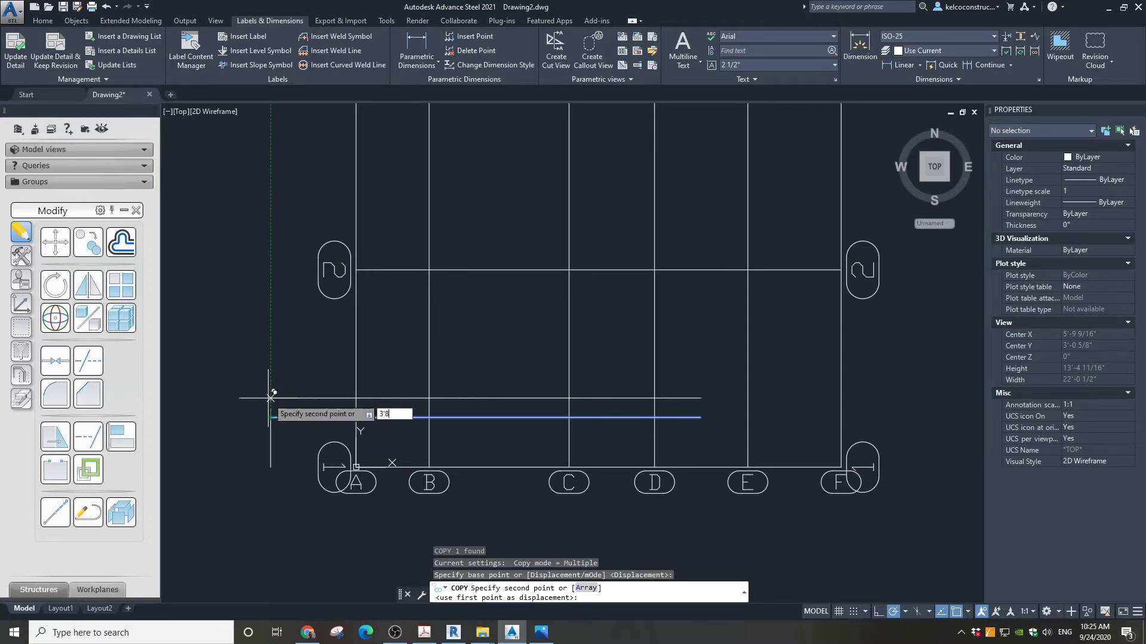
type("8")
key("Return")
key("Escape")
Step: Delete the short vertical offset line beside axis 1, keeping the two horizontal reference lines
scroll(307, 389, "down", 4)
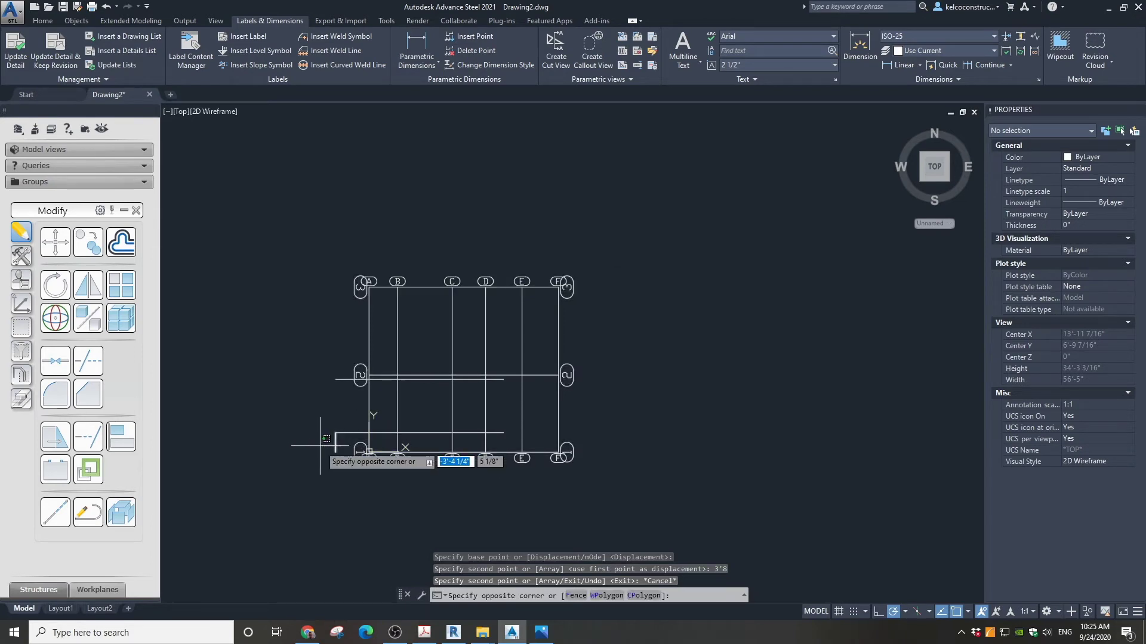
left_click(336, 442)
left_click(319, 439)
key("Delete")
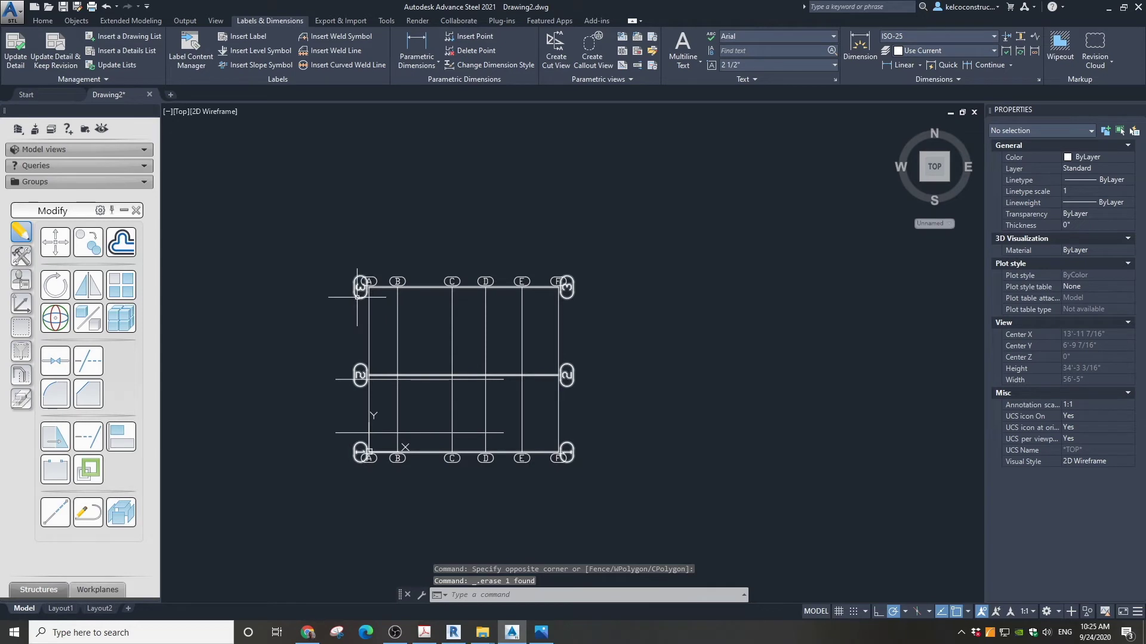
Step: Draw a vertical offset line 1'-4" down from axis 3, continuing into a horizontal reference line ending in line with the lower ones
scroll(357, 297, "up", 2)
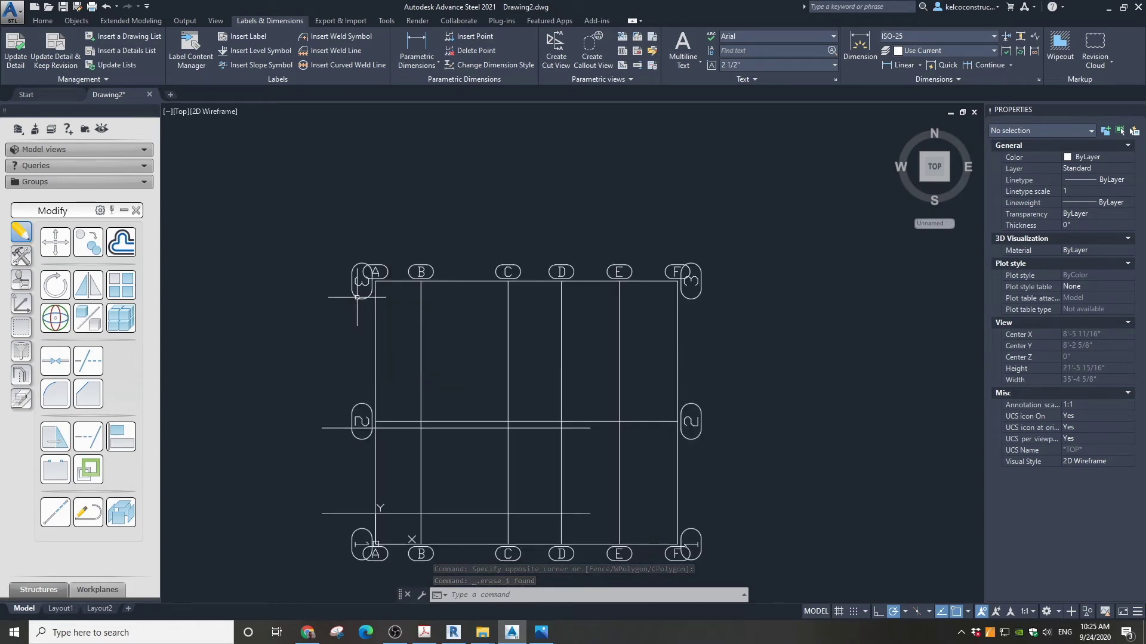
type("l")
key("Return")
scroll(358, 293, "up", 2)
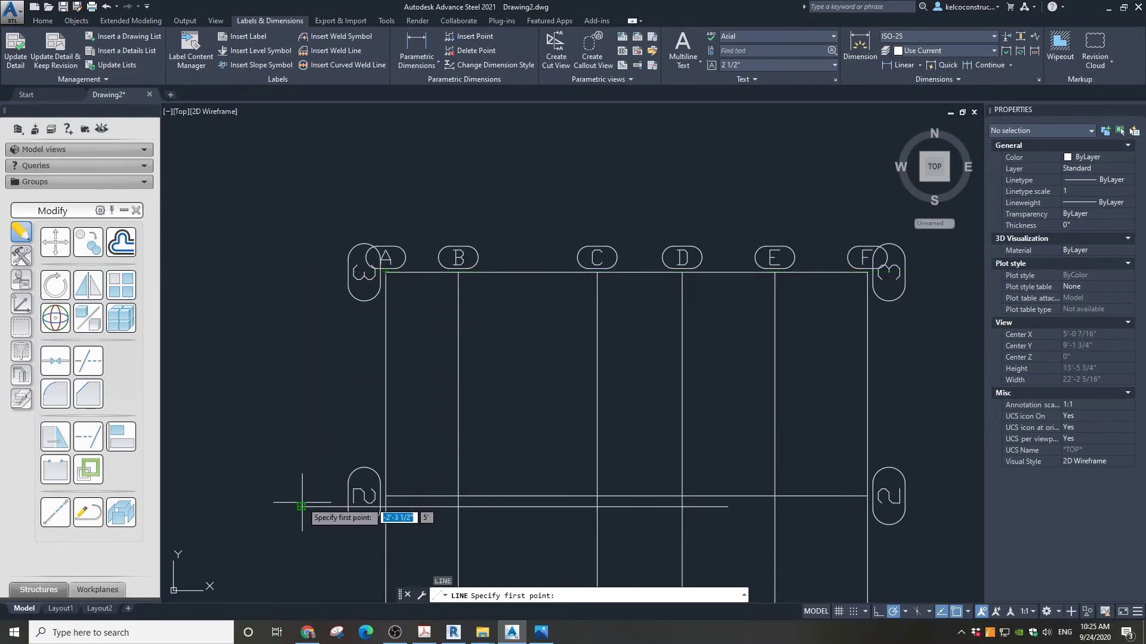
left_click(301, 273)
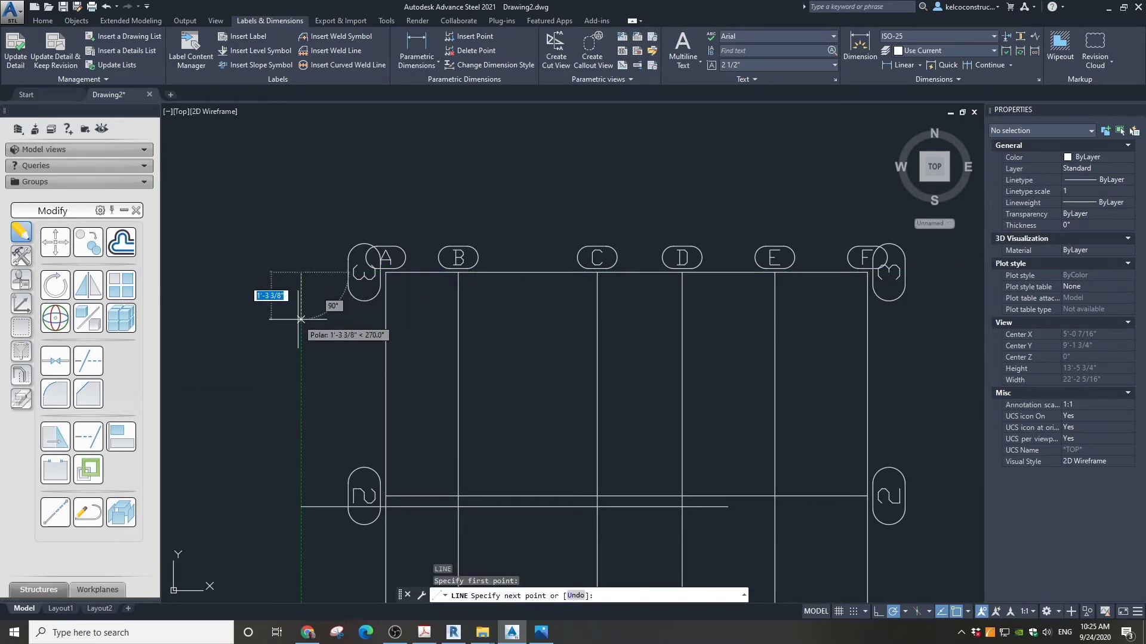
type("1")
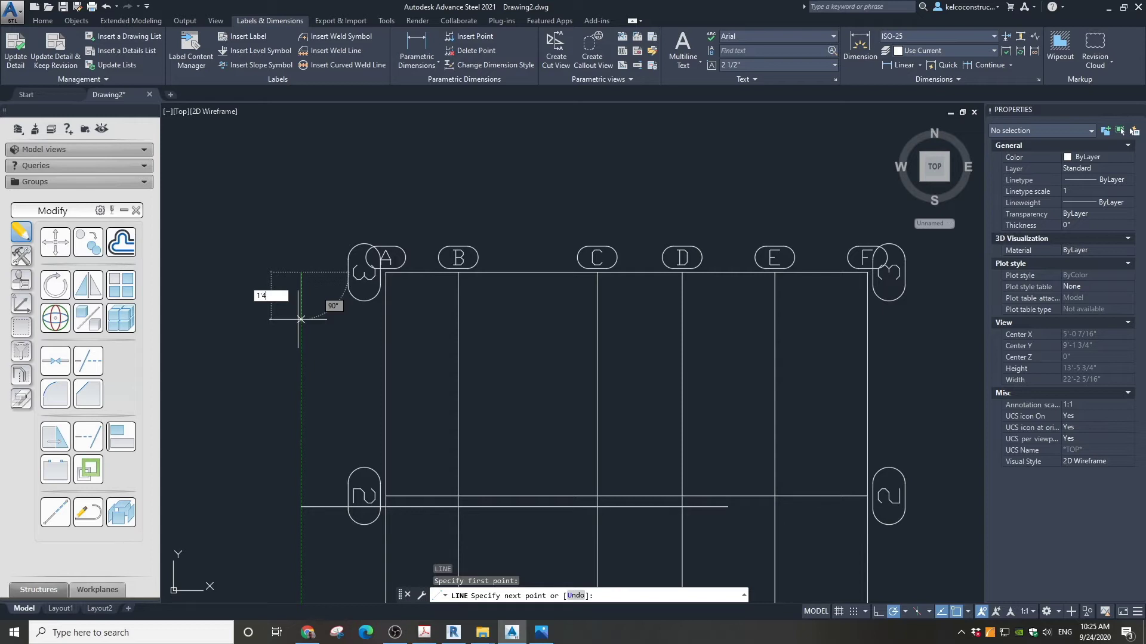
type("'4")
key("Return")
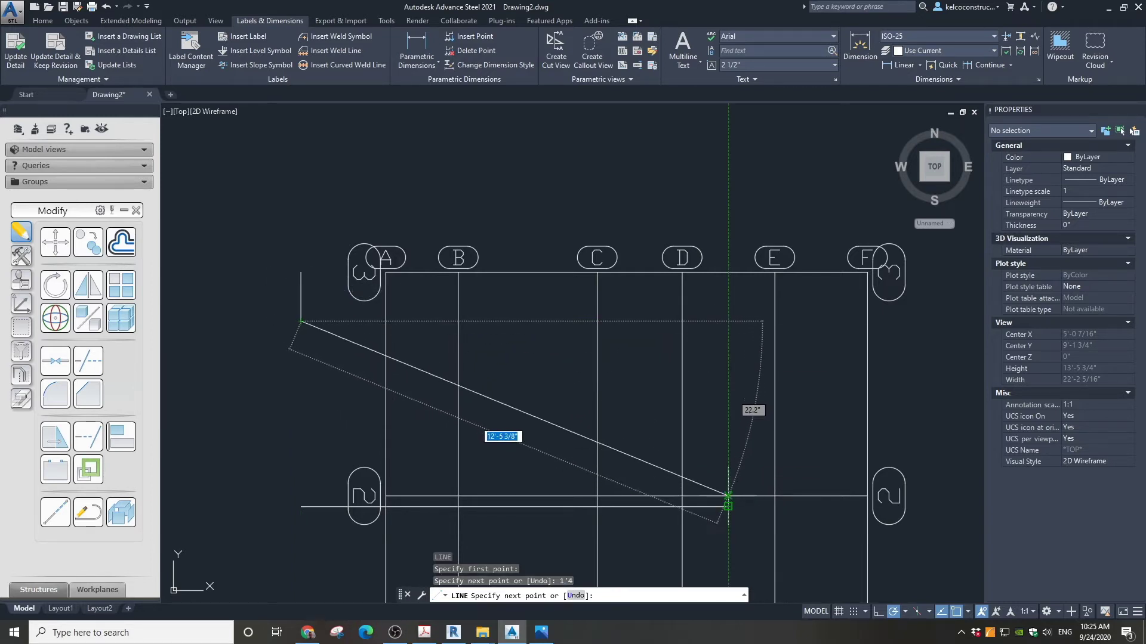
left_click(727, 321)
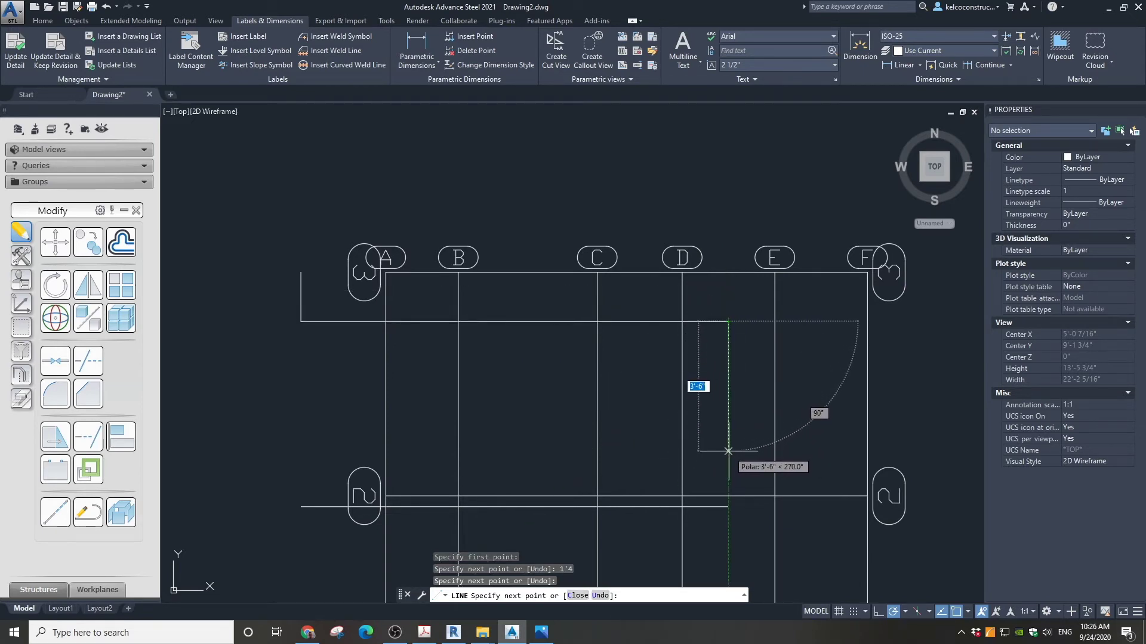
Step: Continue the line 3'-8" downward and back horizontally across the grid, ending in line with the other reference lines' starts
type("3")
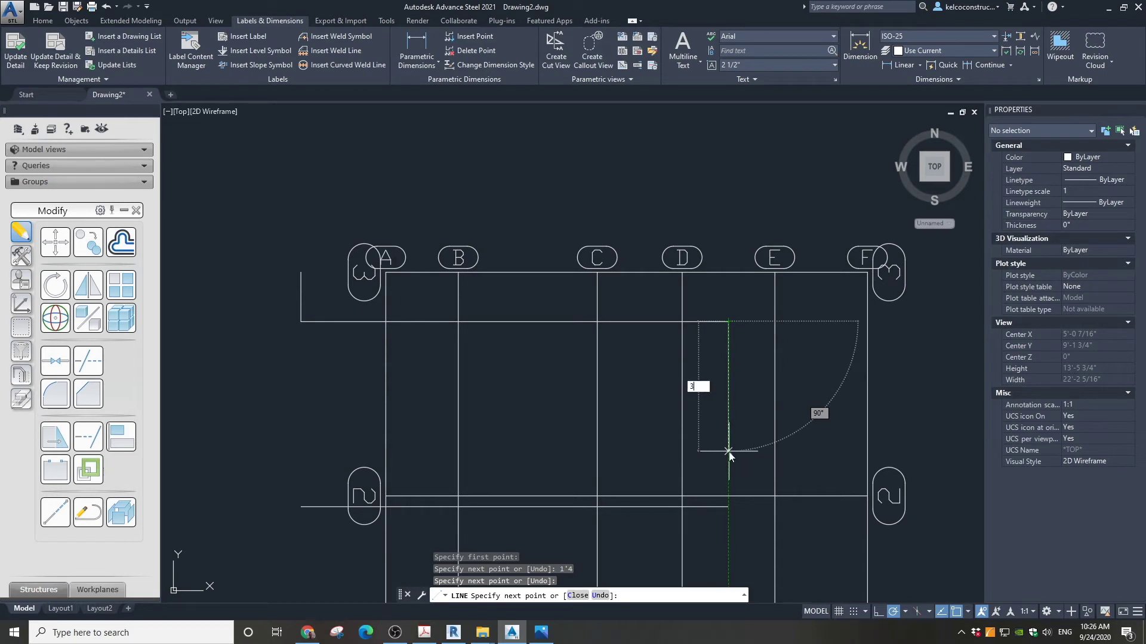
type("'8")
key("Return")
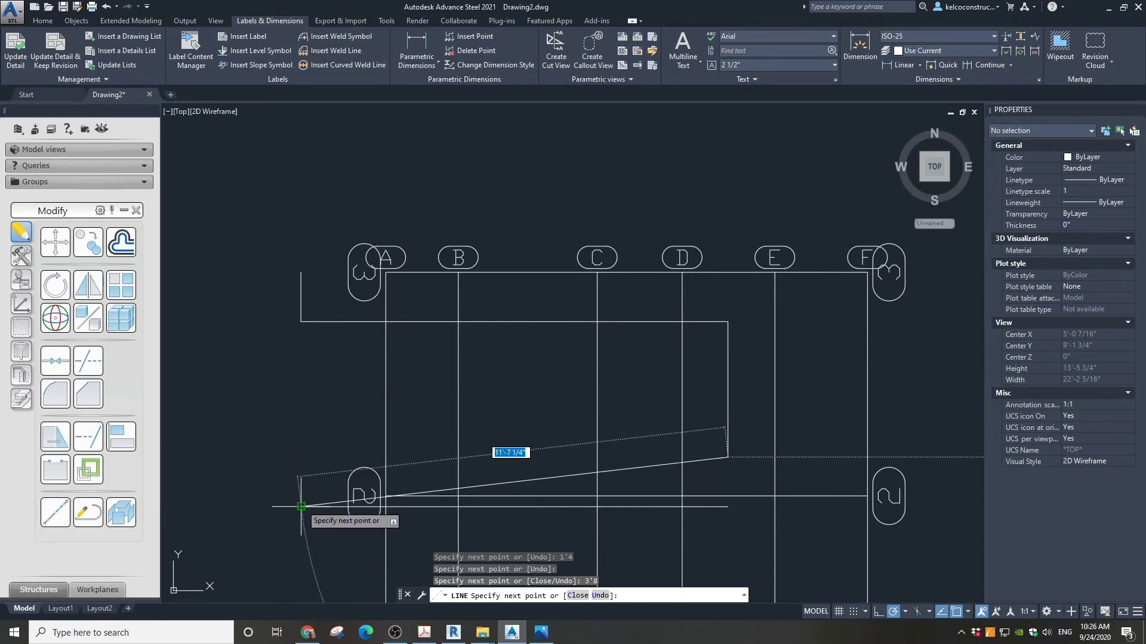
left_click(301, 458)
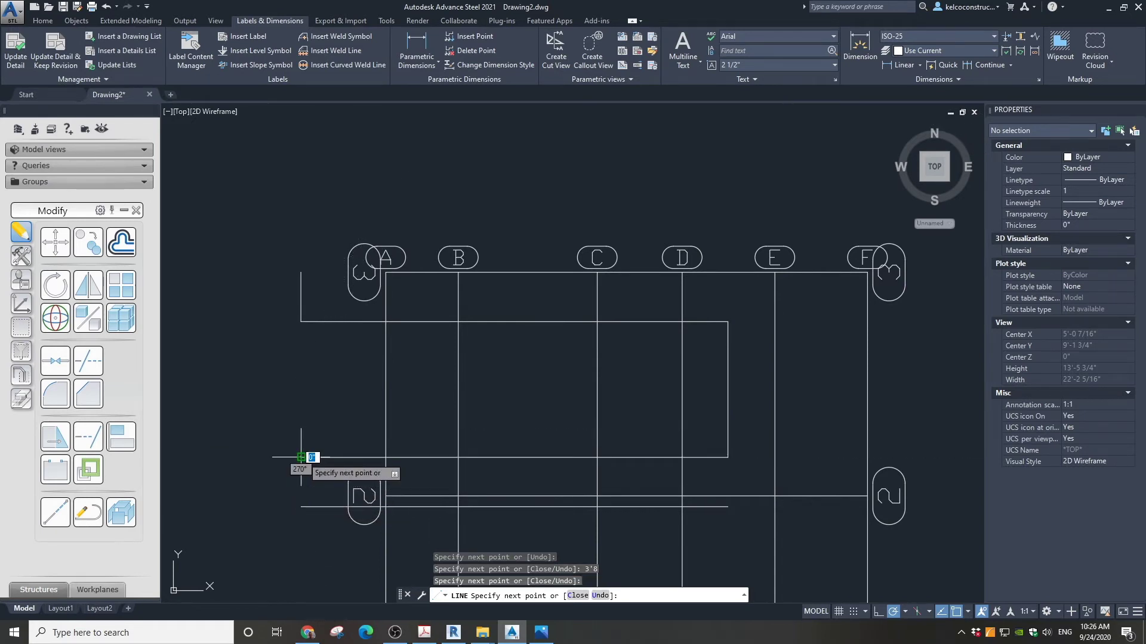
key("Escape")
Step: Delete the 3'-8" and 1'-4" vertical connector lines, leaving only the horizontal reference lines
left_click(728, 355)
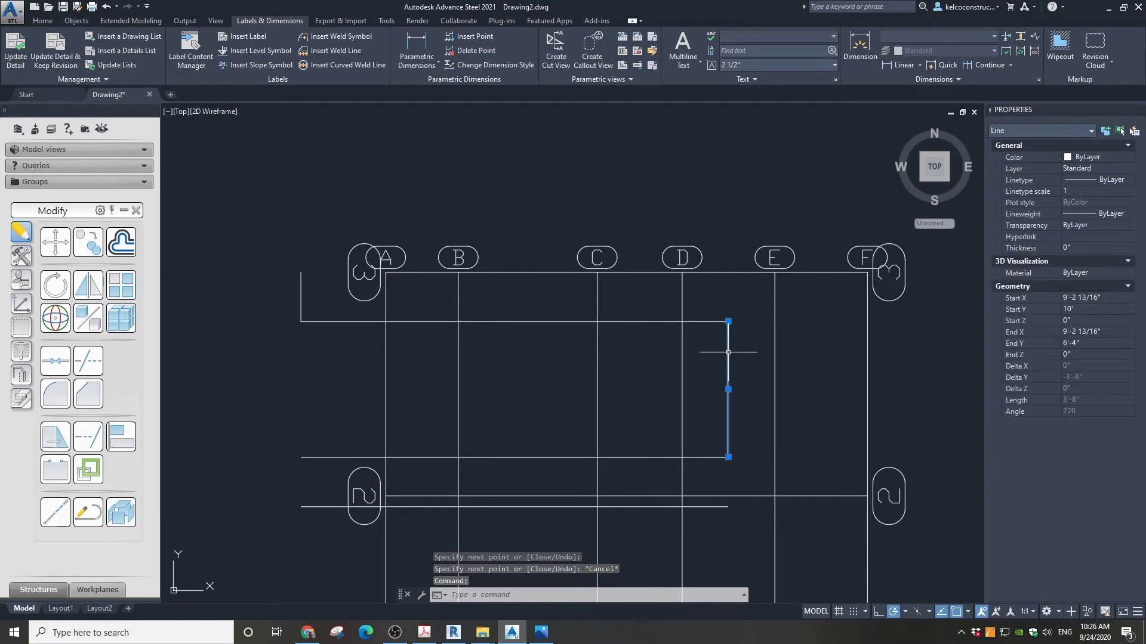
key("Delete")
left_click(332, 299)
left_click(282, 265)
key("Delete")
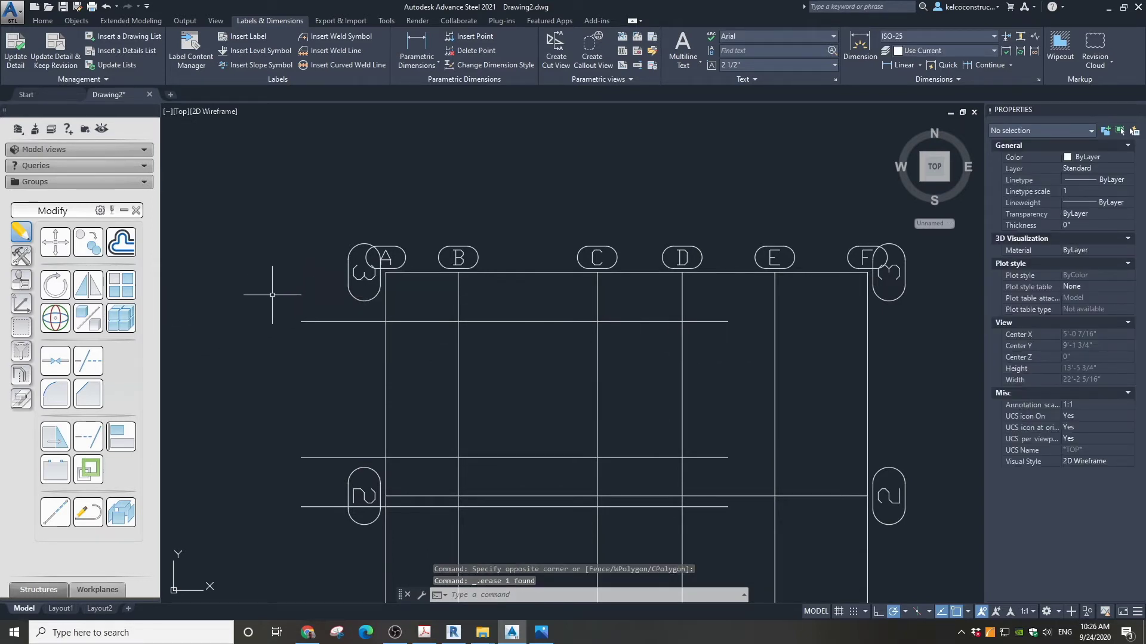
scroll(298, 298, "down", 3)
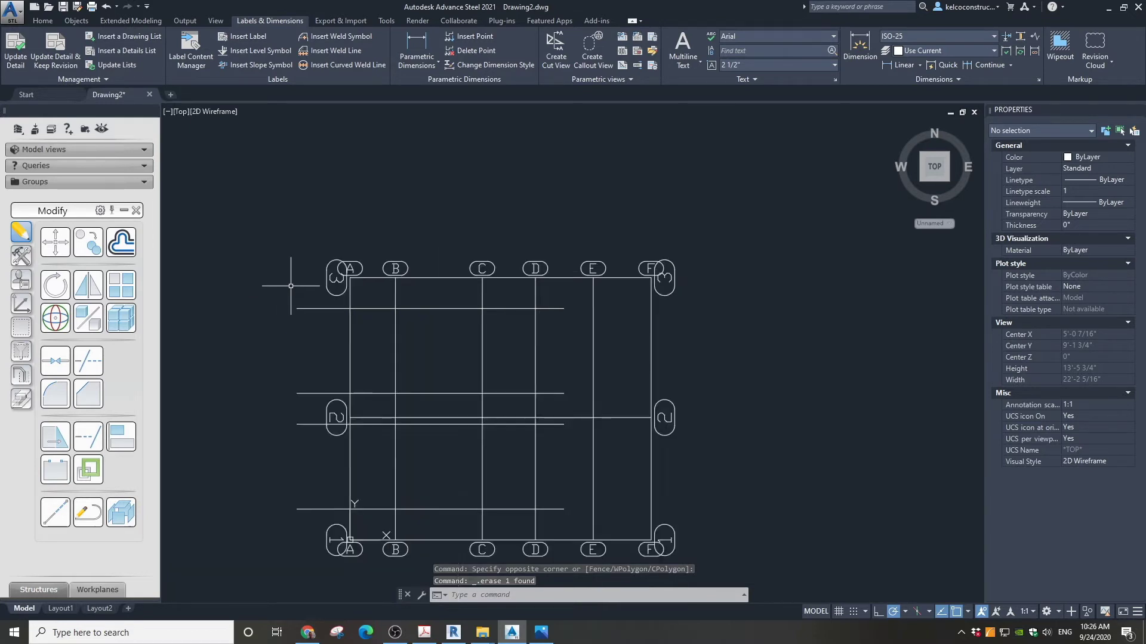
Step: In the numbered axes' single-axis properties, enable a Side 2 secondary axis for axis 1 at a distance of 1'-4"
scroll(308, 336, "up", 1)
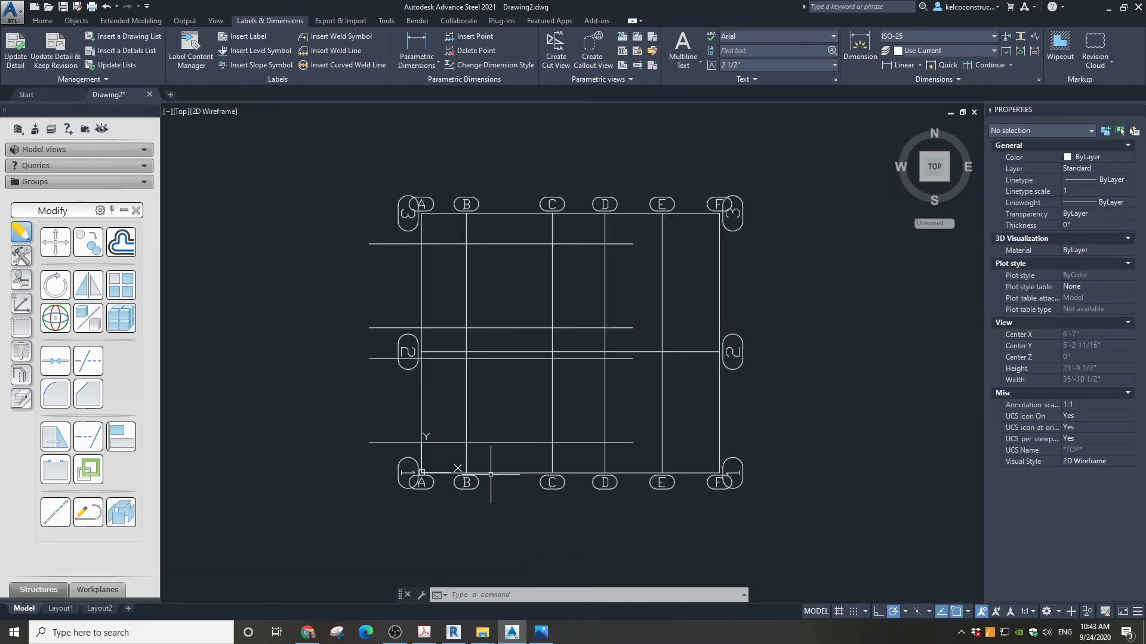
left_click(491, 473)
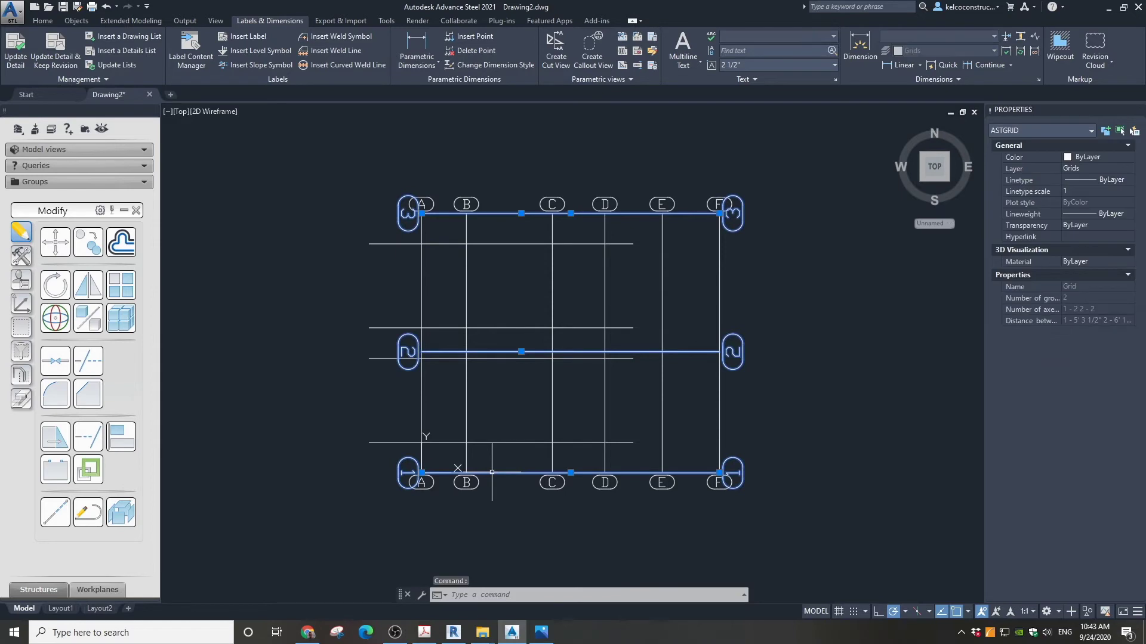
double_click(492, 473)
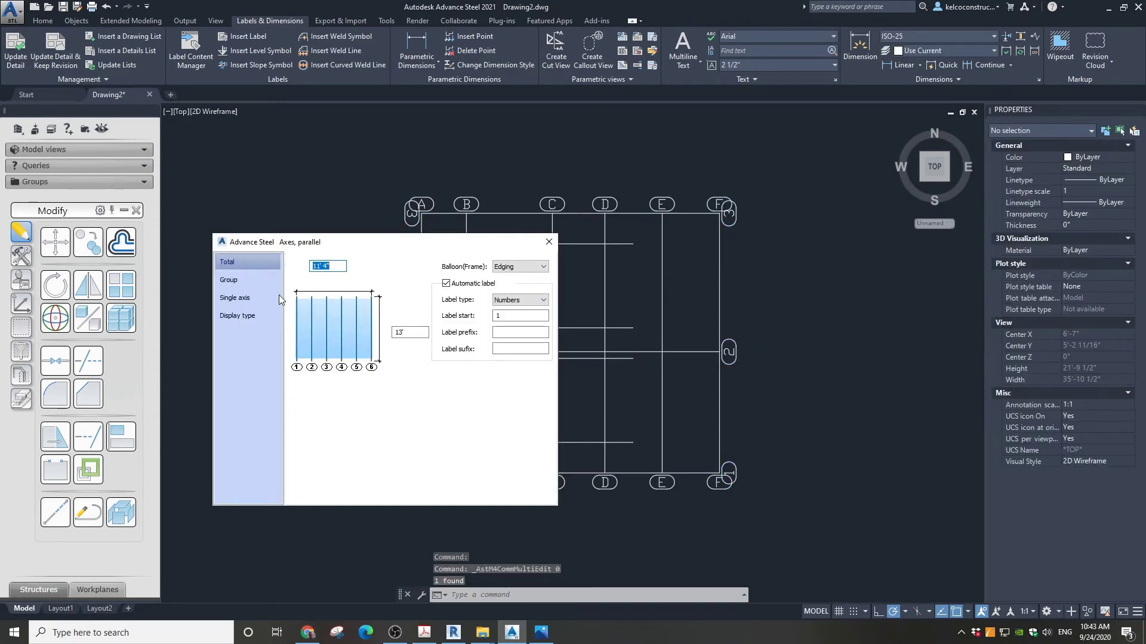
left_click(241, 279)
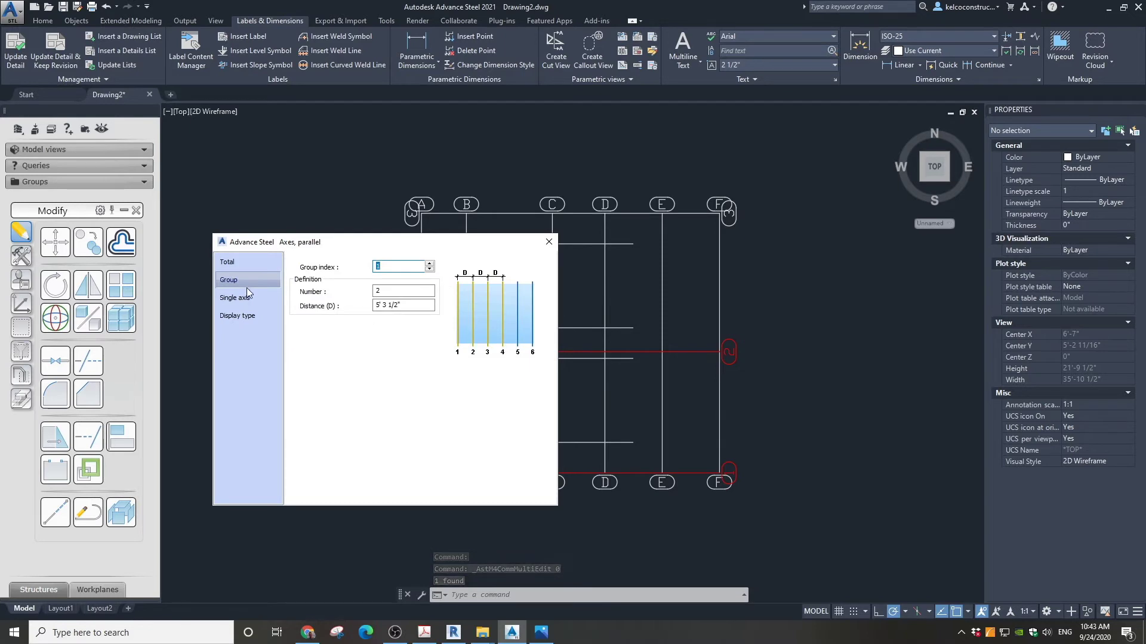
left_click(248, 294)
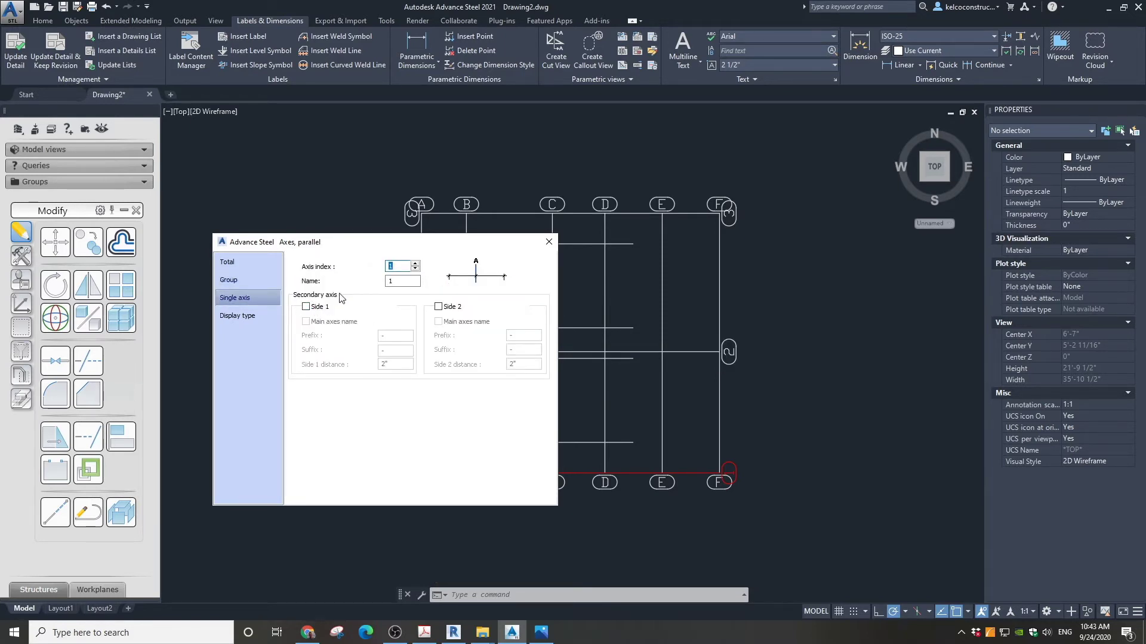
left_click_drag(378, 243, 359, 91)
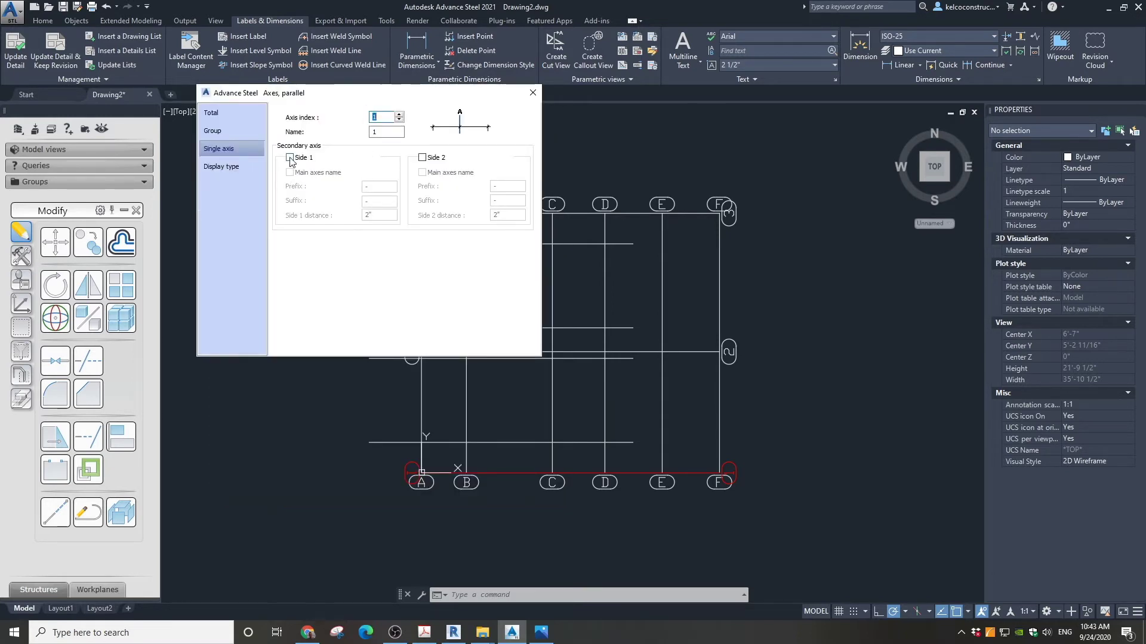
left_click(423, 158)
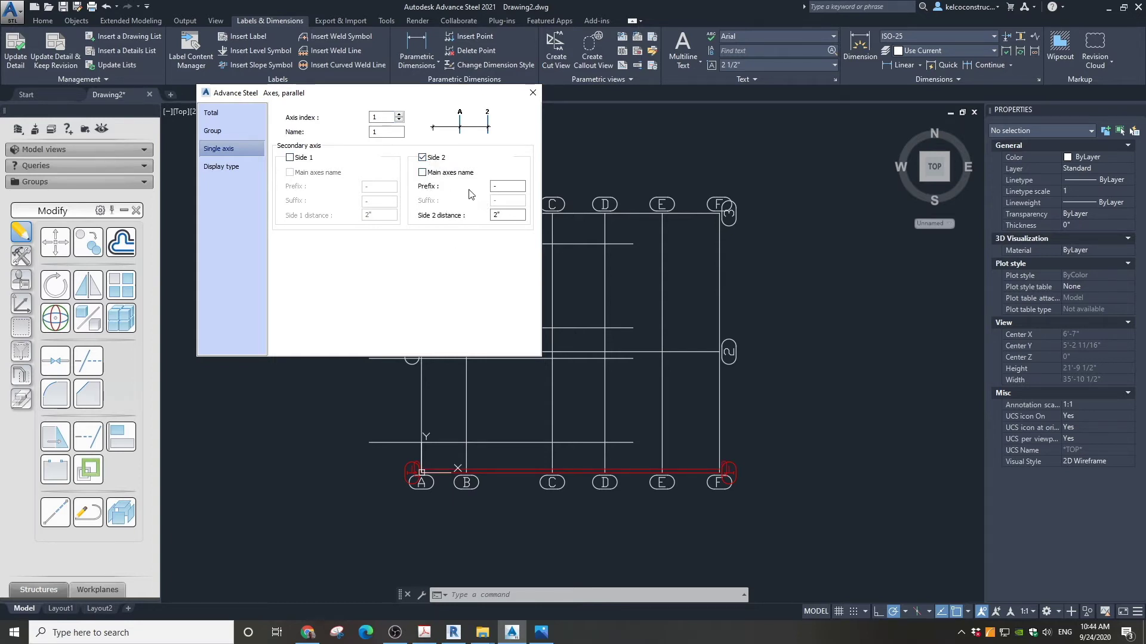
left_click(500, 213)
left_click_drag(500, 213, 488, 215)
Step: Clear the secondary axis's prefix, label it with the main axis name plus an apostrophe (1'), and close the properties
left_click(498, 187)
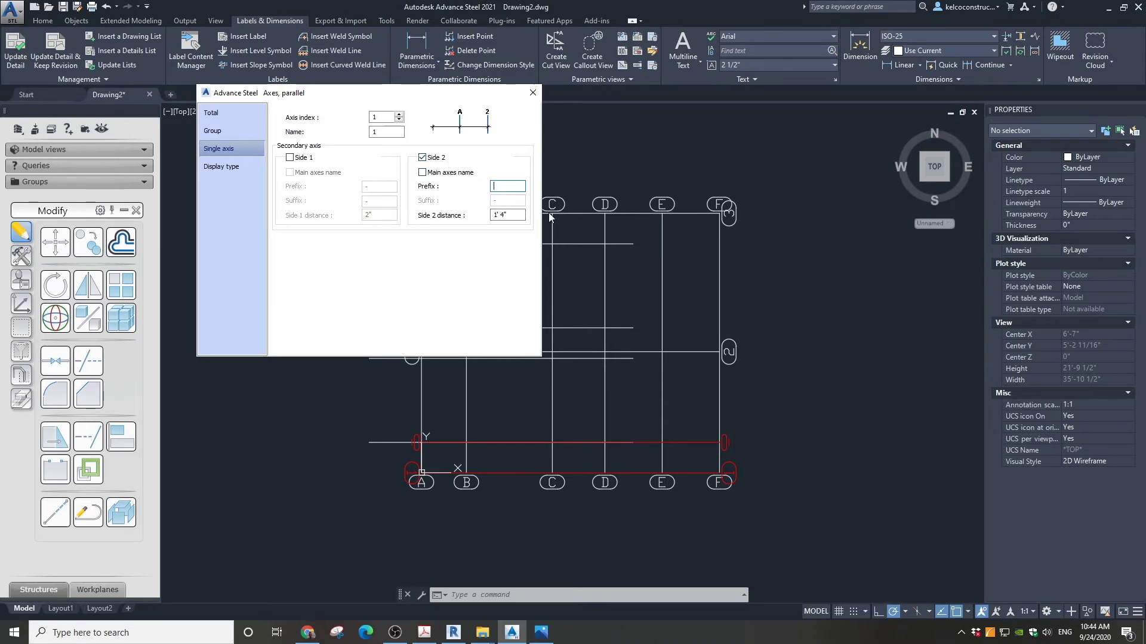
left_click(423, 174)
type("'")
left_click(532, 92)
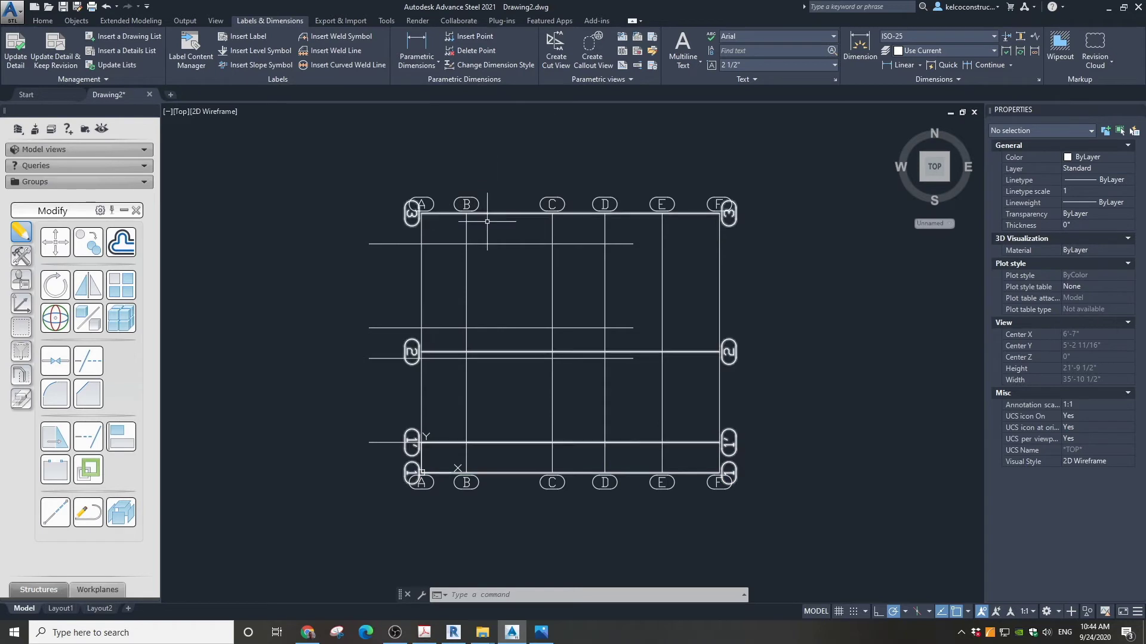
Step: Measure the distance along axis A from axis 2 to the reference line just below it
scroll(385, 394, "up", 2)
type("DI")
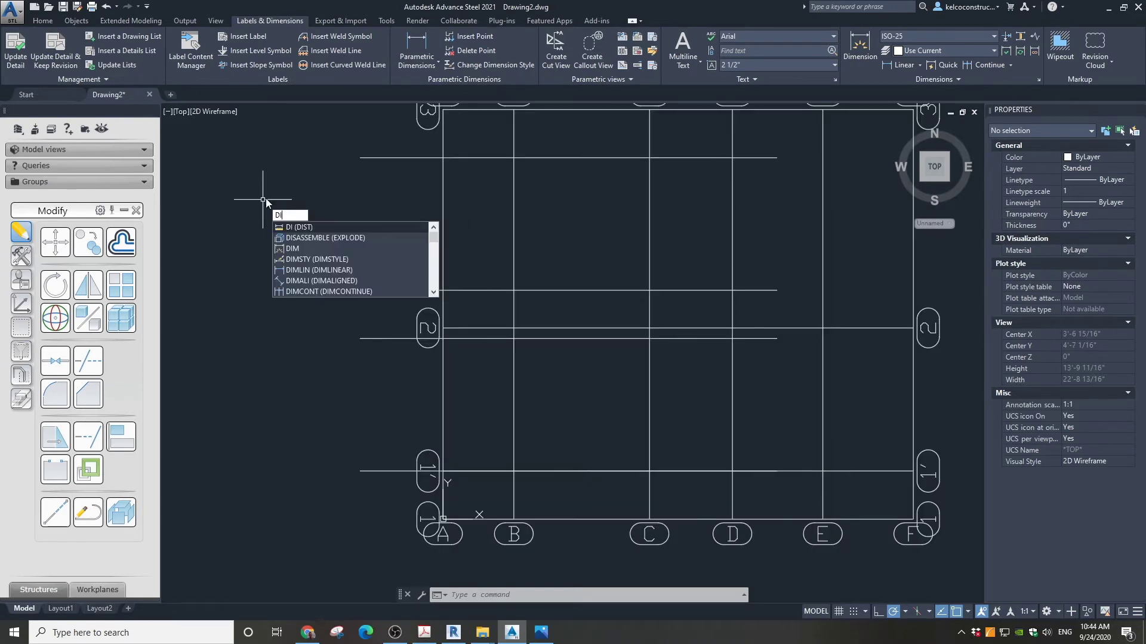
key("Return")
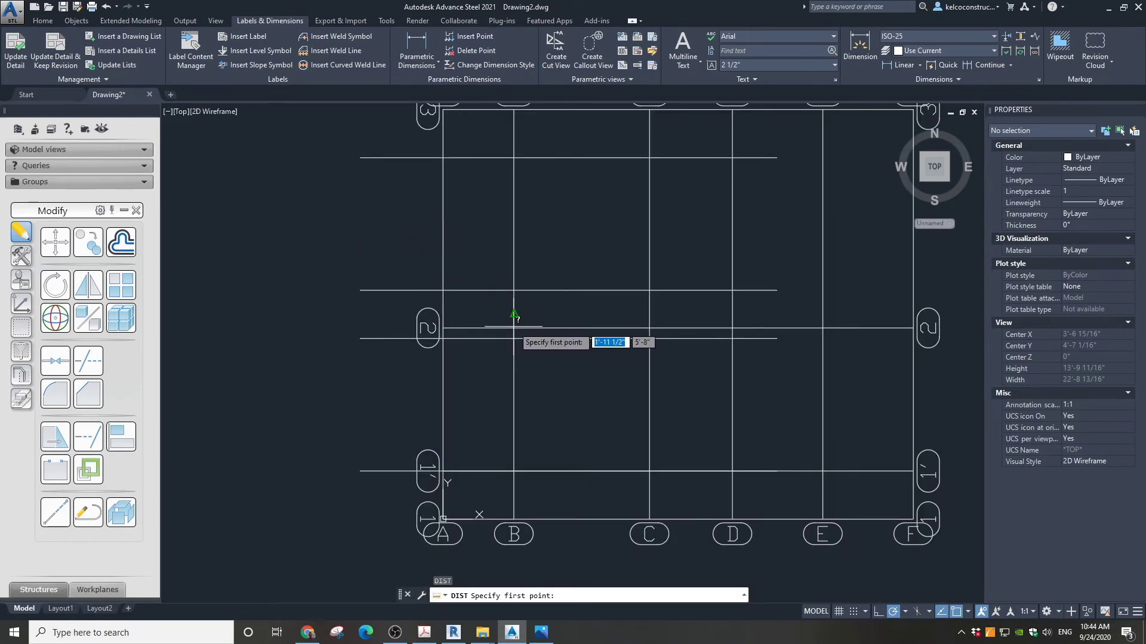
left_click(442, 328)
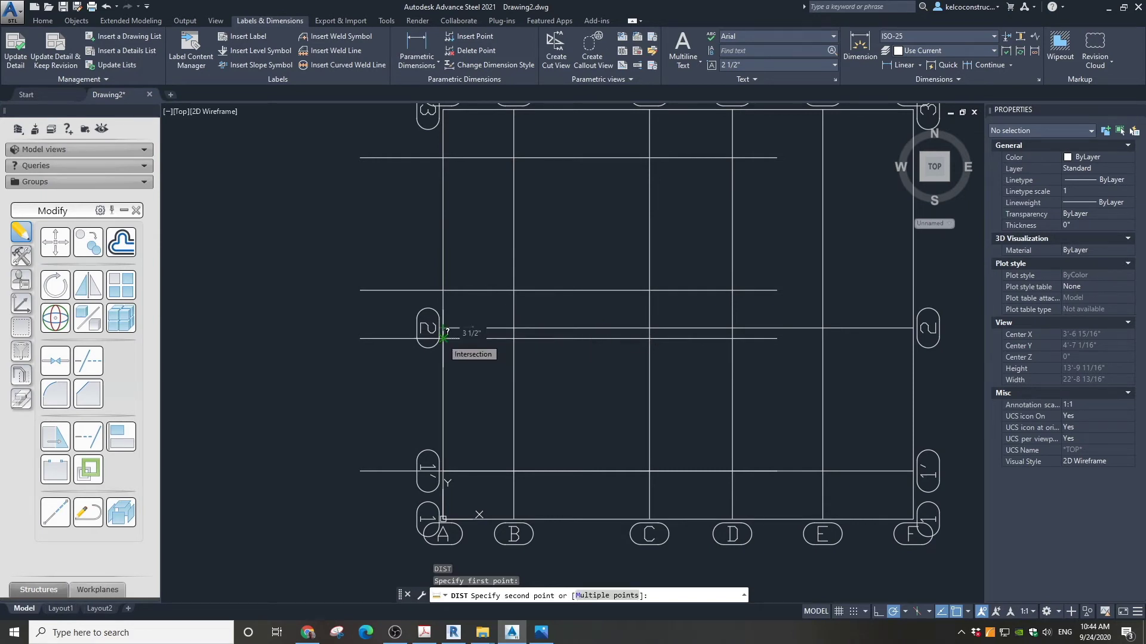
key("Escape")
Step: In the numbered axes' single-axis properties, enable a Side 1 secondary axis for axis 2 at a distance of 3 1/2"
double_click(444, 338)
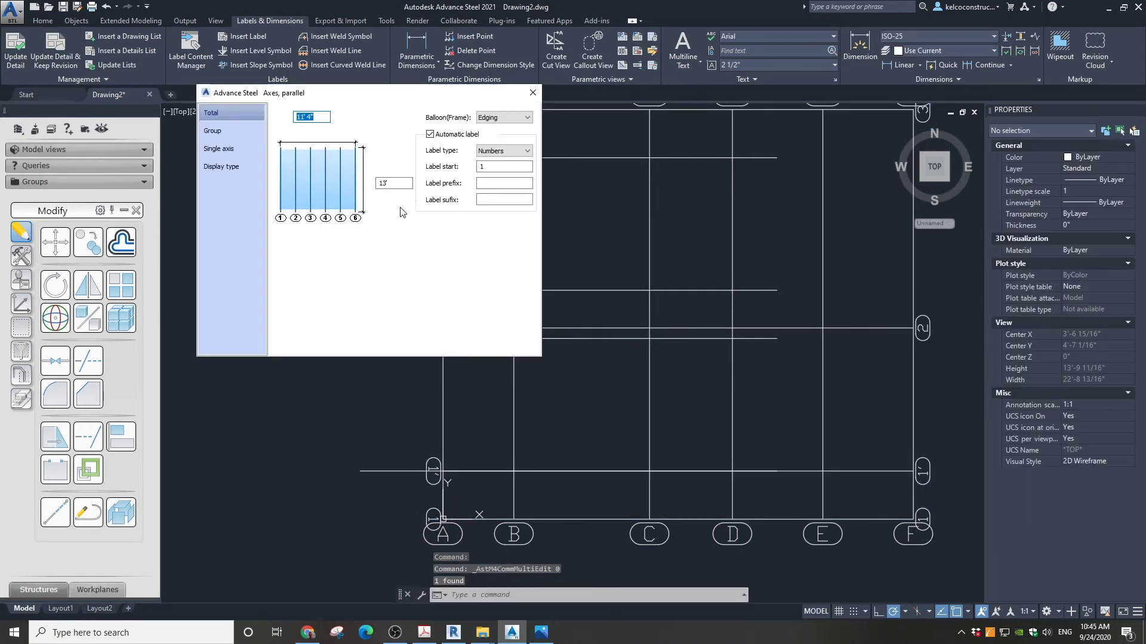
left_click(213, 131)
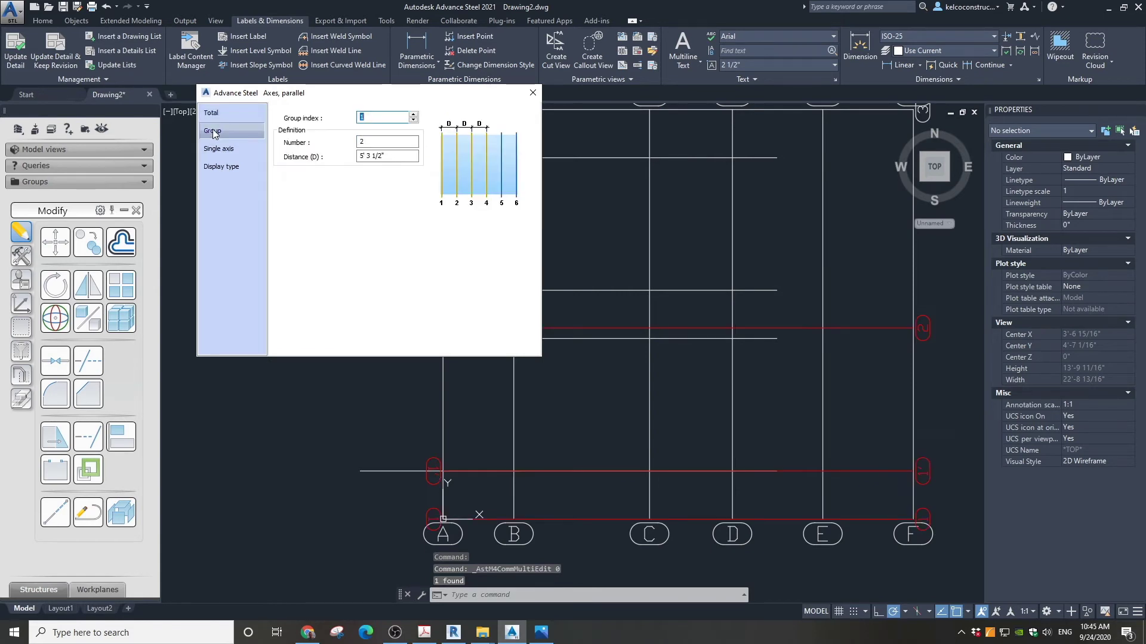
left_click(219, 149)
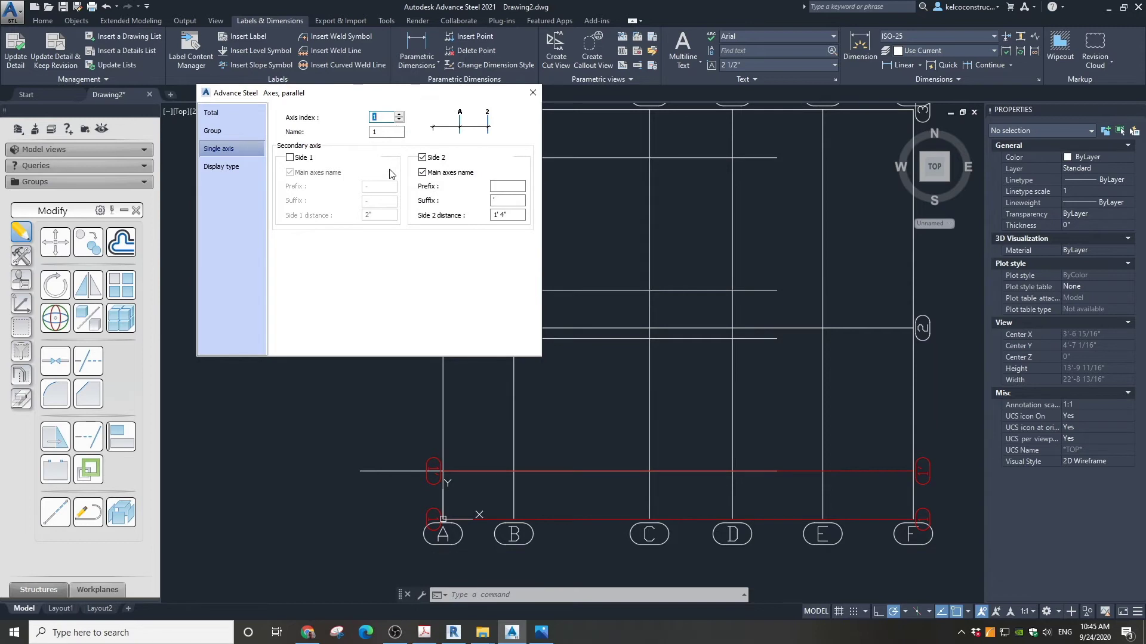
left_click(398, 115)
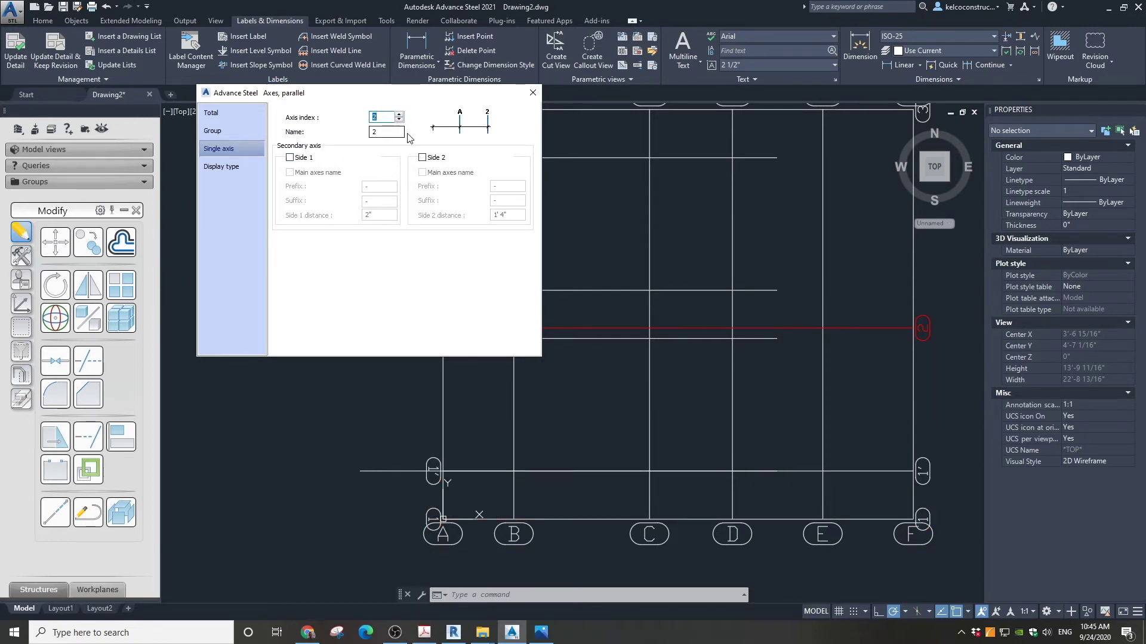
left_click(310, 158)
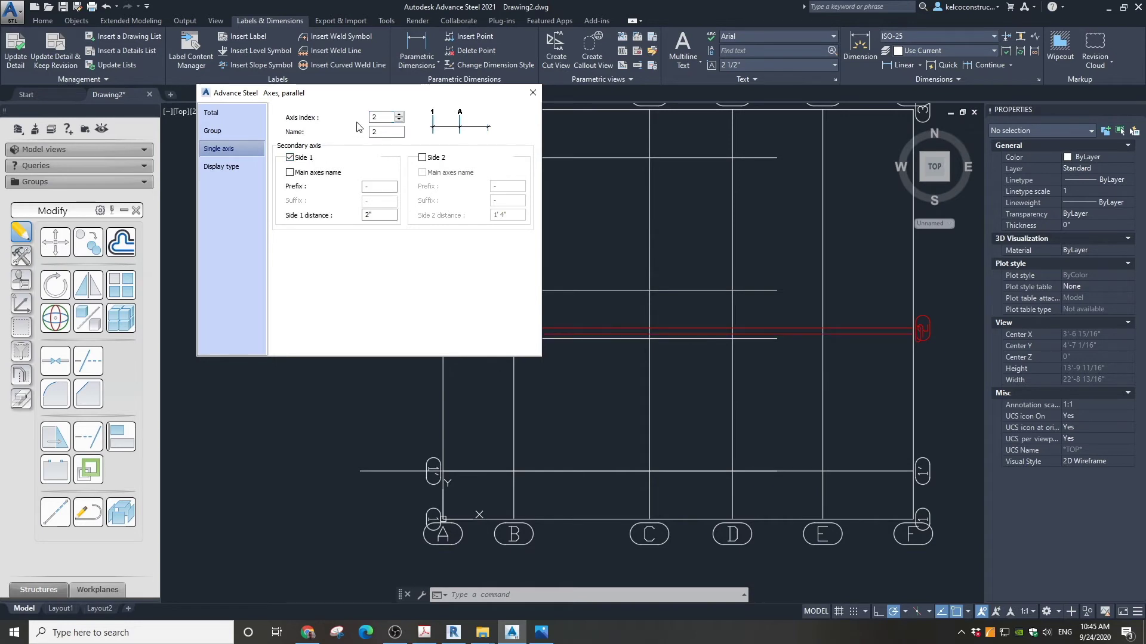
left_click_drag(372, 97, 213, 57)
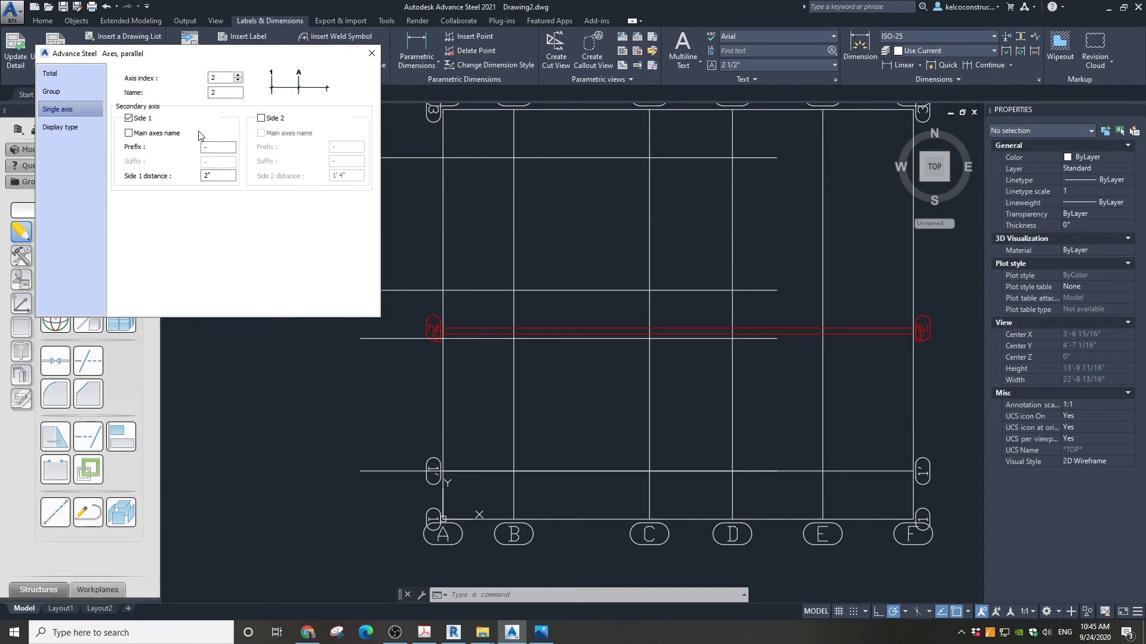
left_click(210, 175)
double_click(206, 175)
left_click(162, 140)
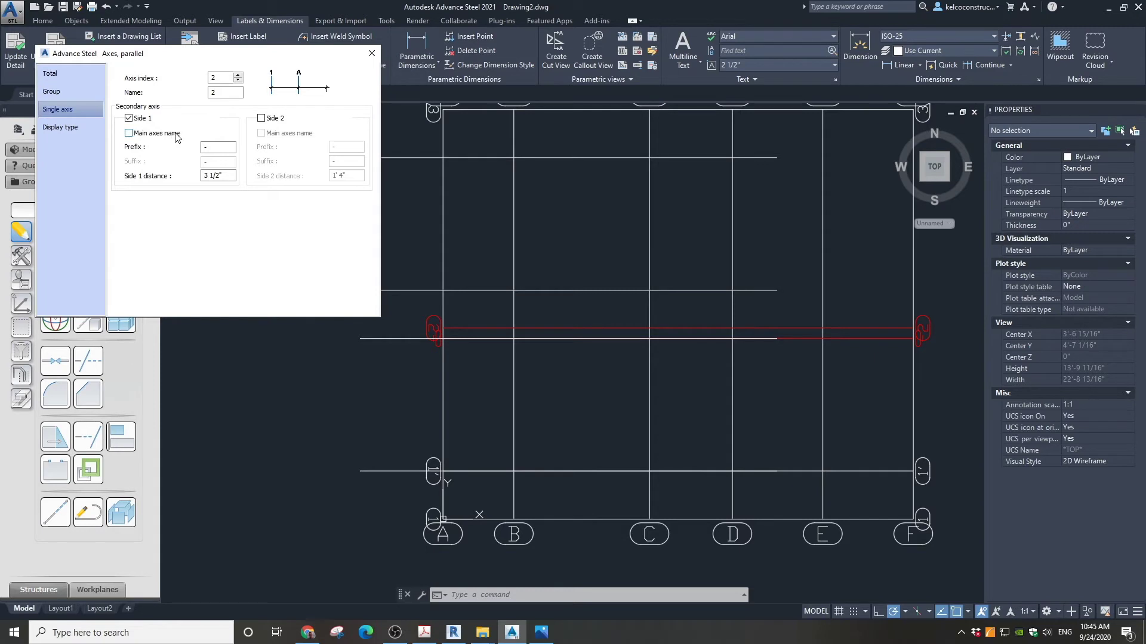
Step: Label axis 2's Side 1 secondary axis with the main axis name, an empty prefix and an apostrophe suffix (2')
left_click(205, 147)
left_click(161, 134)
left_click_drag(209, 149, 196, 149)
left_click_drag(215, 162, 173, 161)
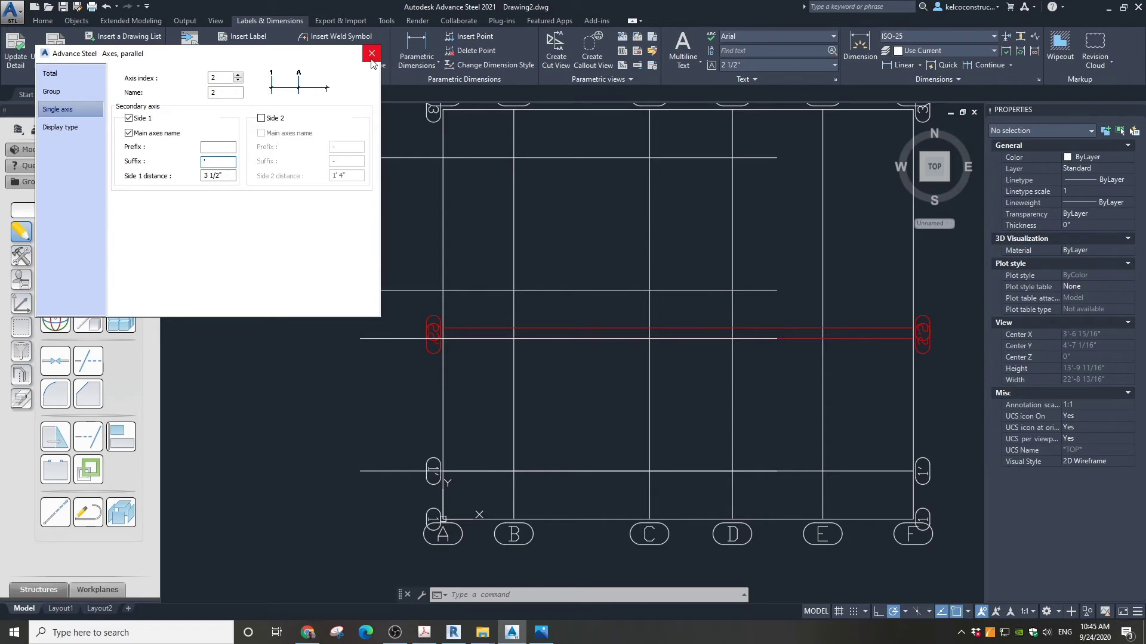
Step: Switch to axis 3 and enable its Side 1 secondary axis at a distance of 1'-4"
scroll(549, 266, "down", 3)
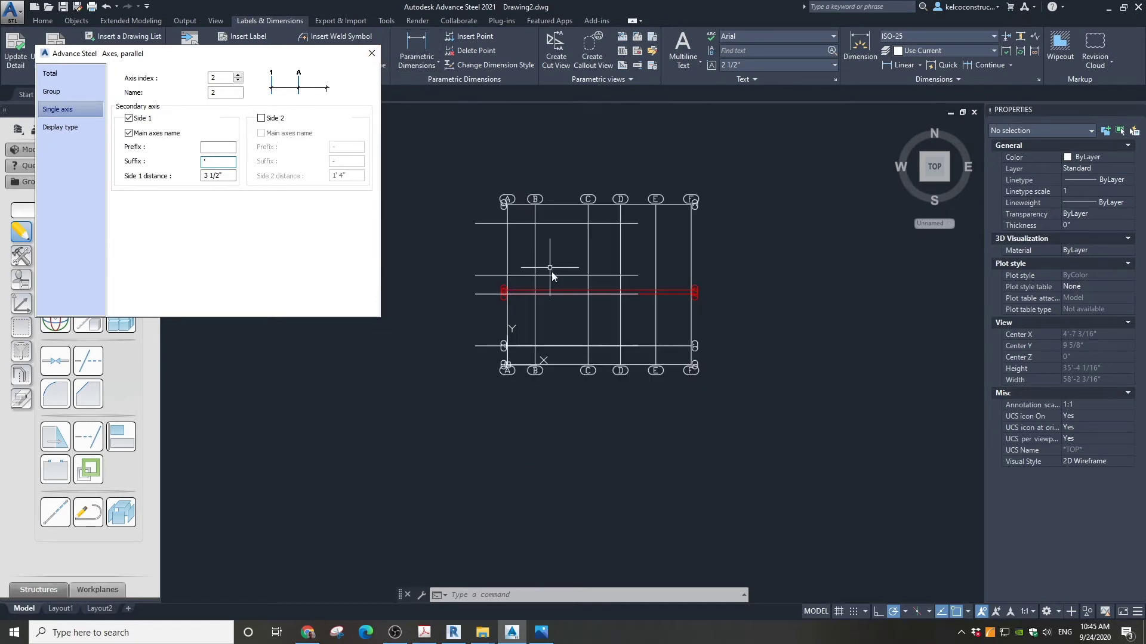
scroll(508, 205, "up", 4)
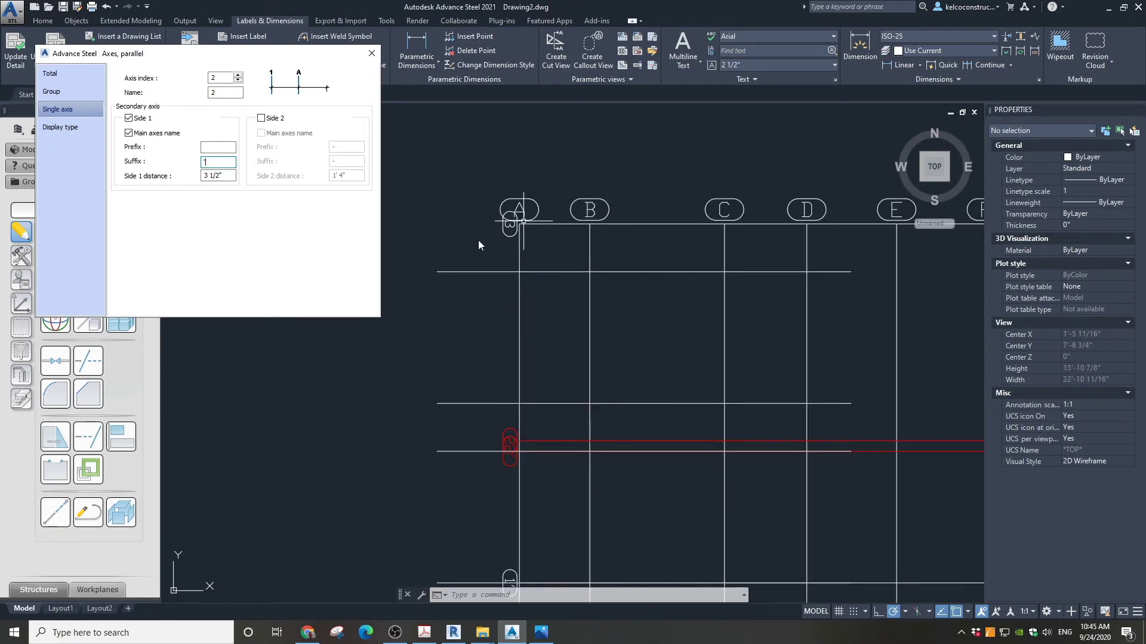
left_click(238, 75)
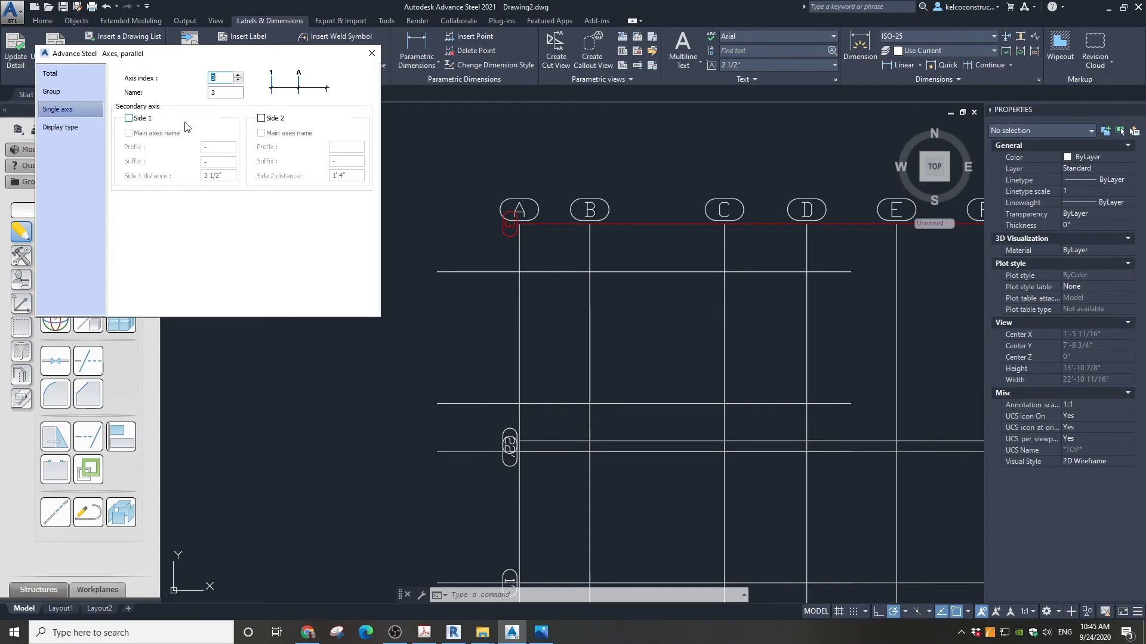
left_click(146, 119)
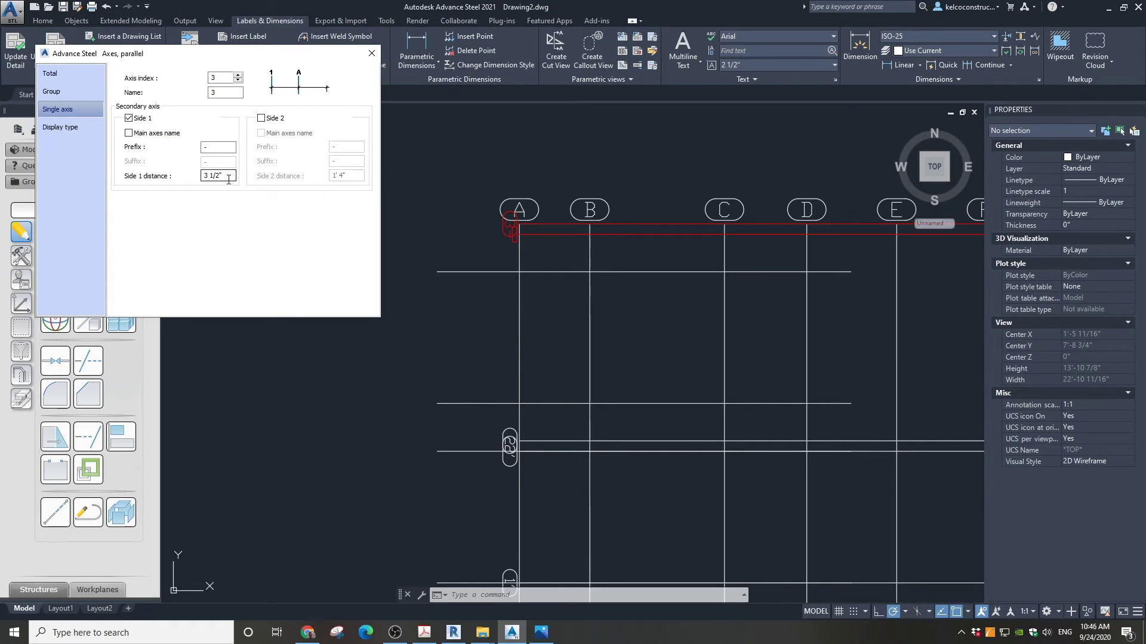
left_click_drag(225, 177, 200, 177)
type("1' 4")
Step: Label axis 3's secondary axis with the main axis name, an empty prefix and an apostrophe suffix (3'), and close the properties
left_click(202, 147)
left_click(162, 135)
left_click(208, 147)
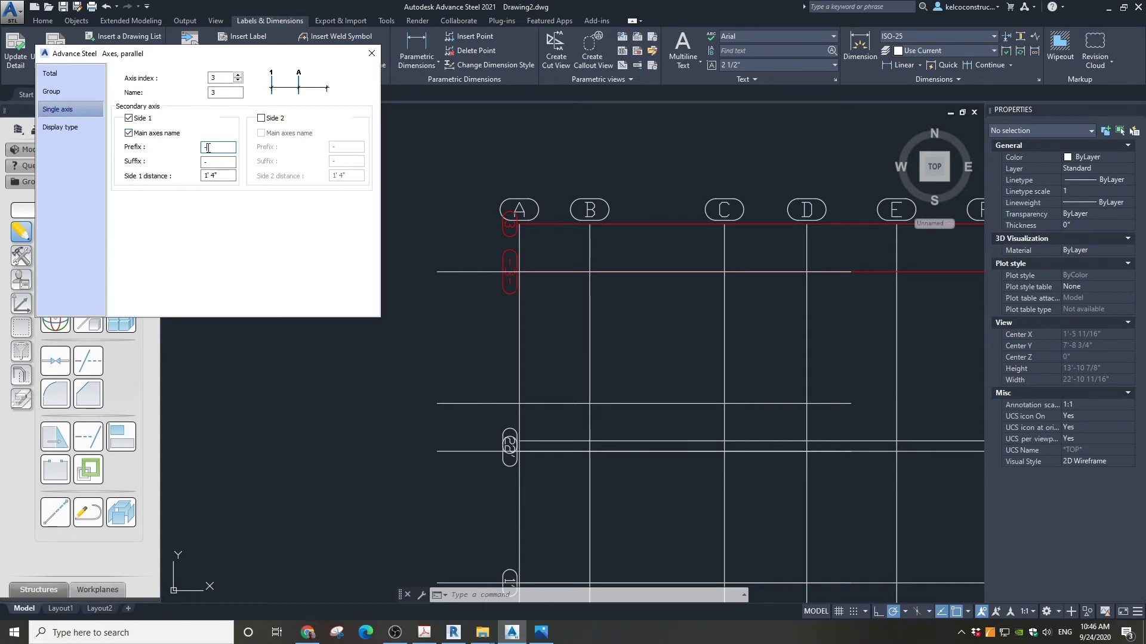
key("BackSpace")
key("Tab")
left_click(209, 147)
left_click(372, 53)
Step: Measure the distance along axis A from axis 2 to the reference line just above it
scroll(460, 282, "down", 2)
scroll(510, 382, "up", 2)
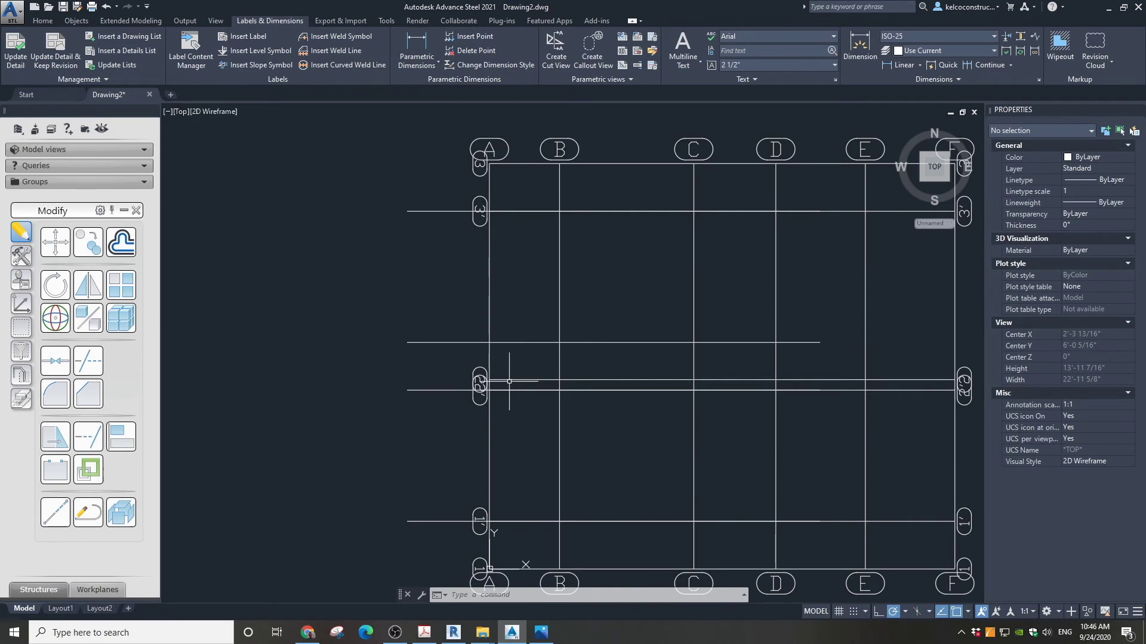
scroll(487, 370, "up", 4)
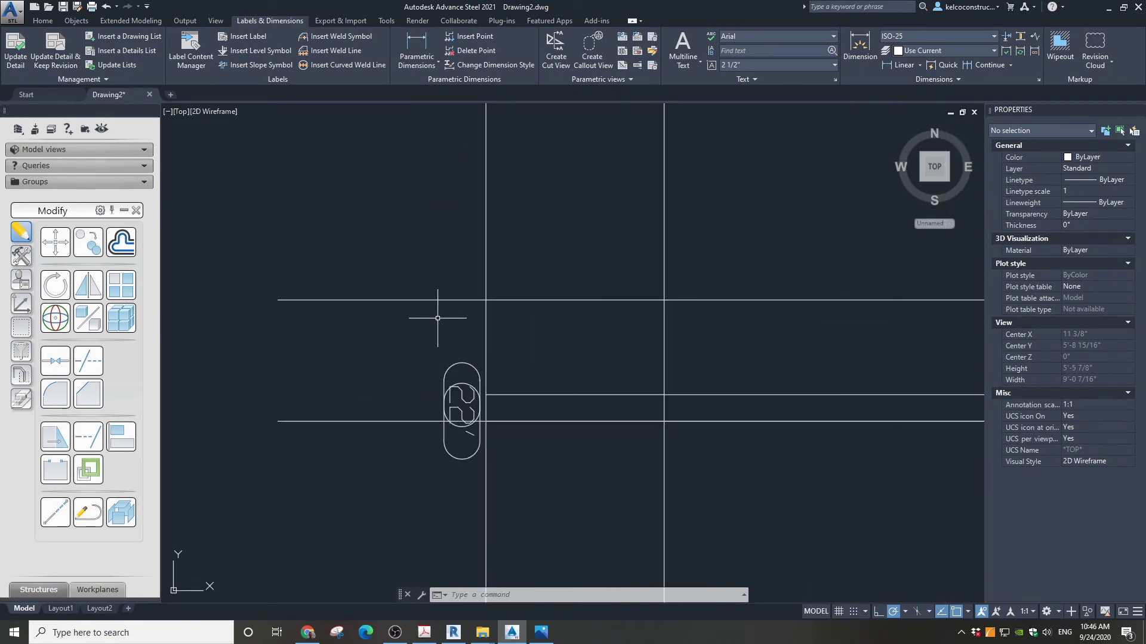
type("DI")
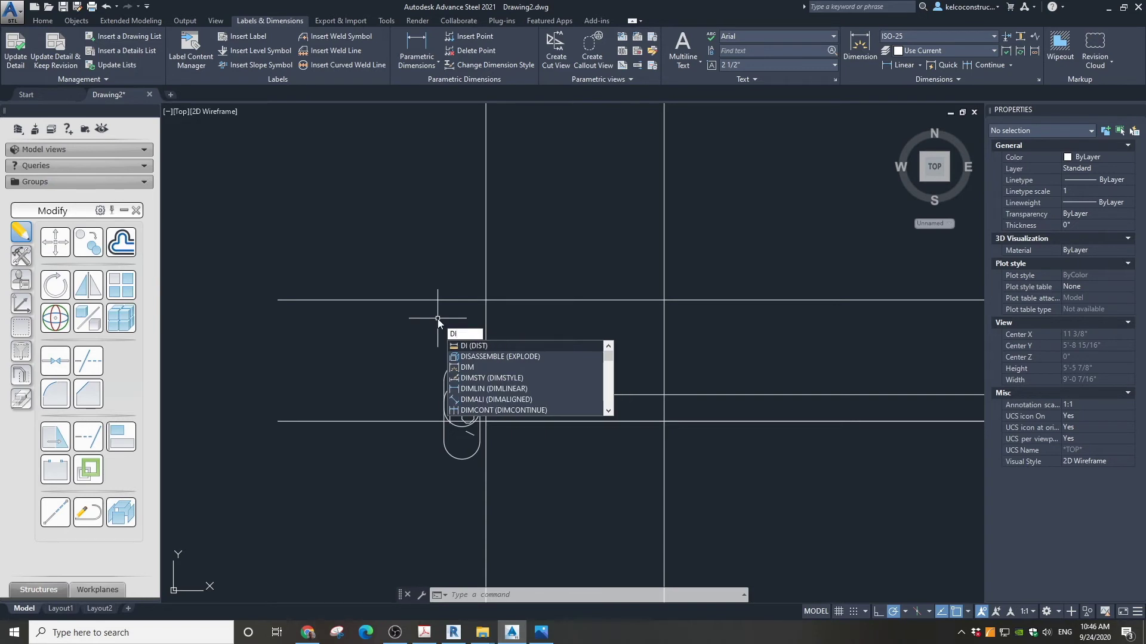
key("Return")
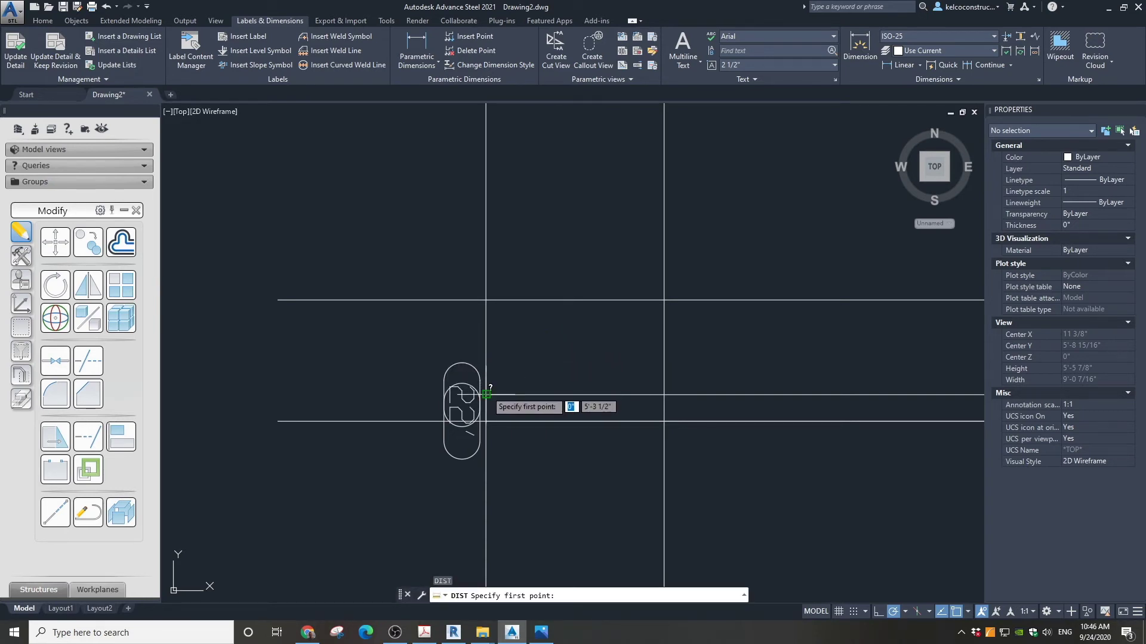
left_click(487, 394)
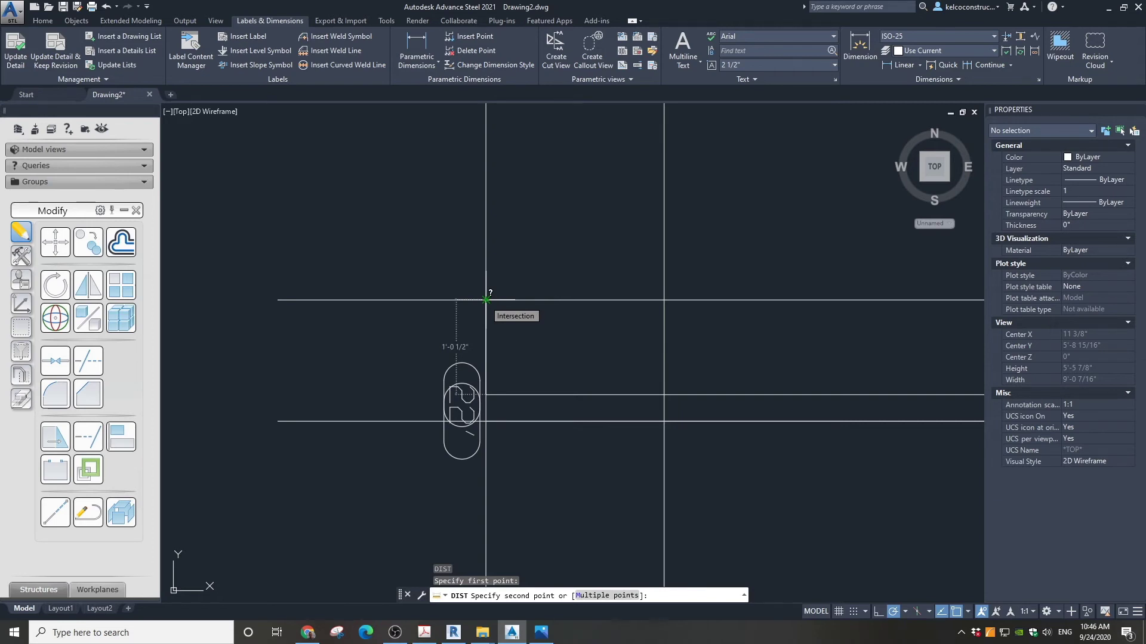
key("Escape")
Step: Reopen the numbered axes' single-axis properties and enable a Side 2 secondary axis for axis 2 at a distance of 1'-0 1/2"
scroll(486, 291, "down", 5)
scroll(514, 277, "up", 2)
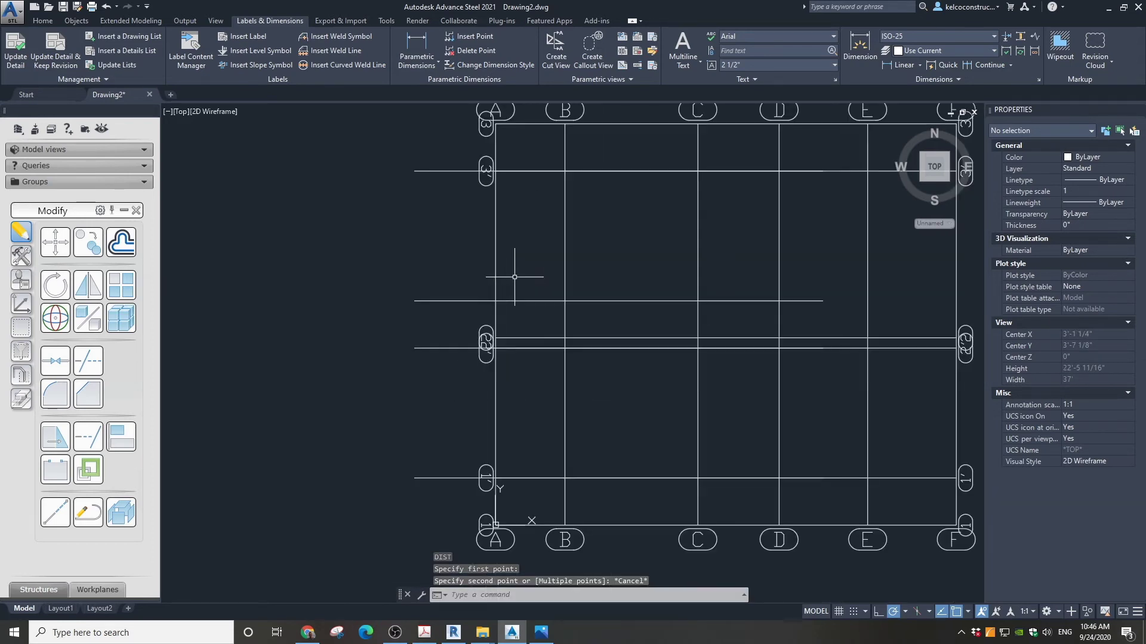
left_click(538, 337)
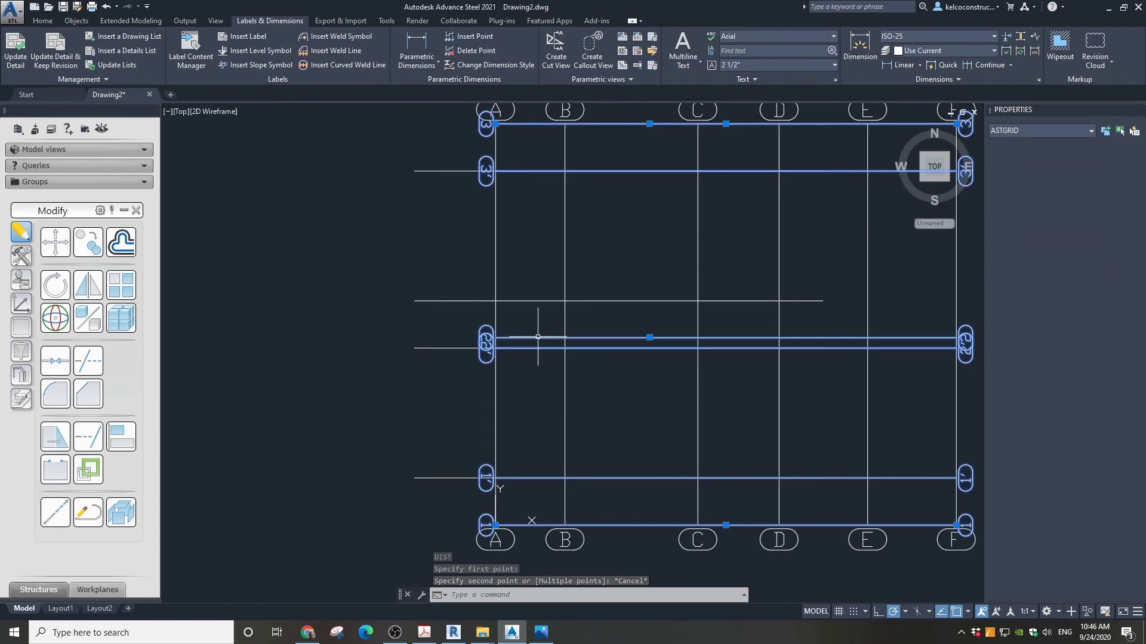
double_click(538, 338)
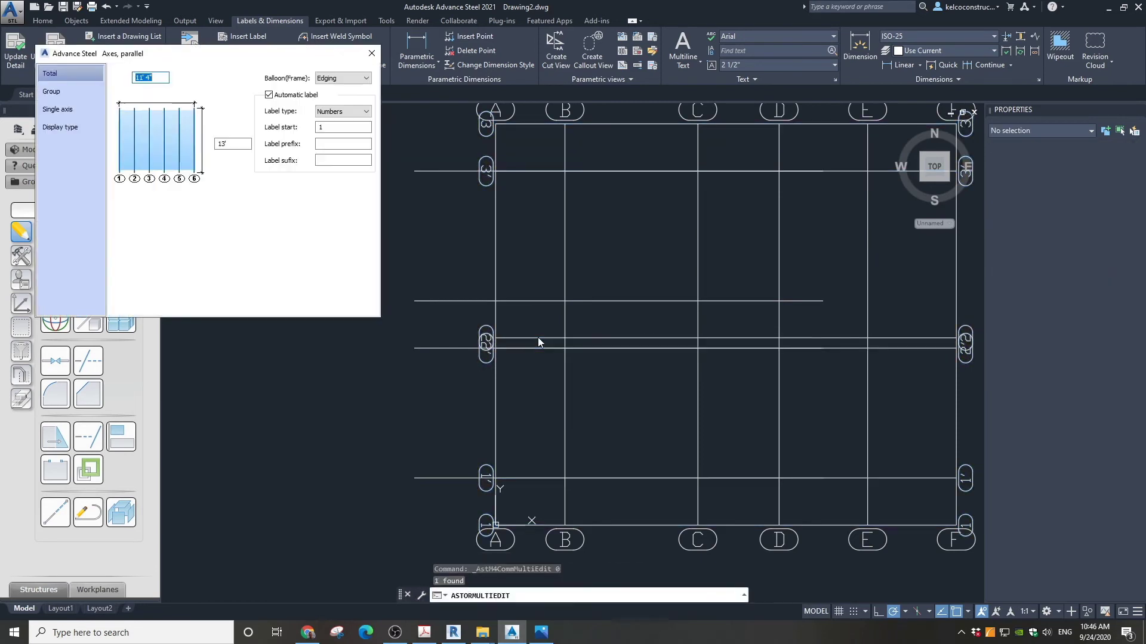
left_click(61, 111)
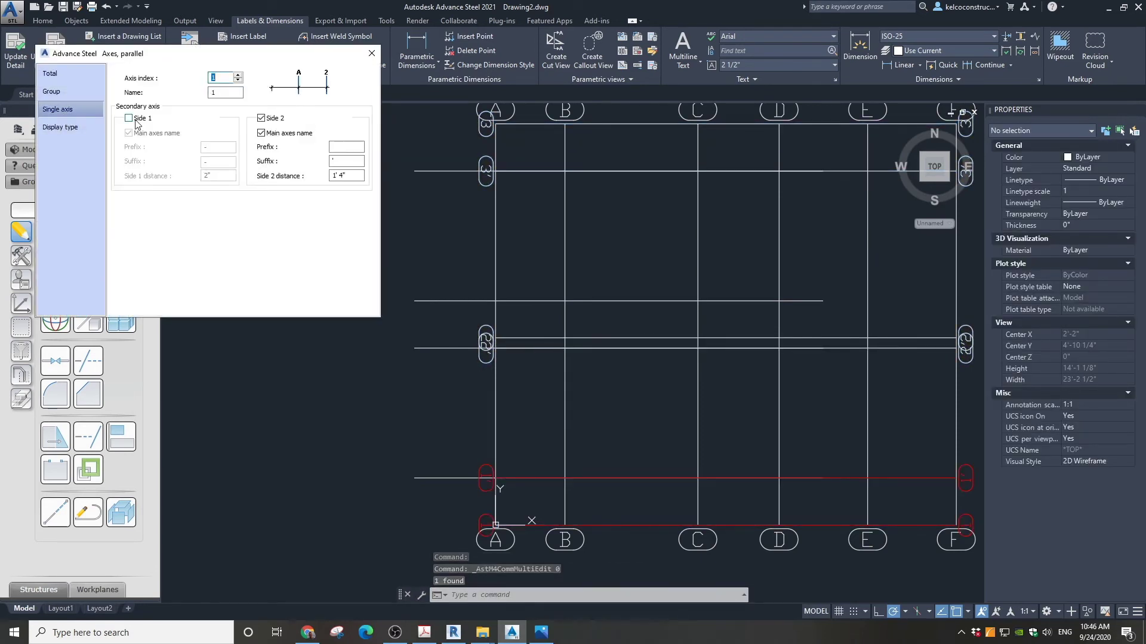
left_click(237, 74)
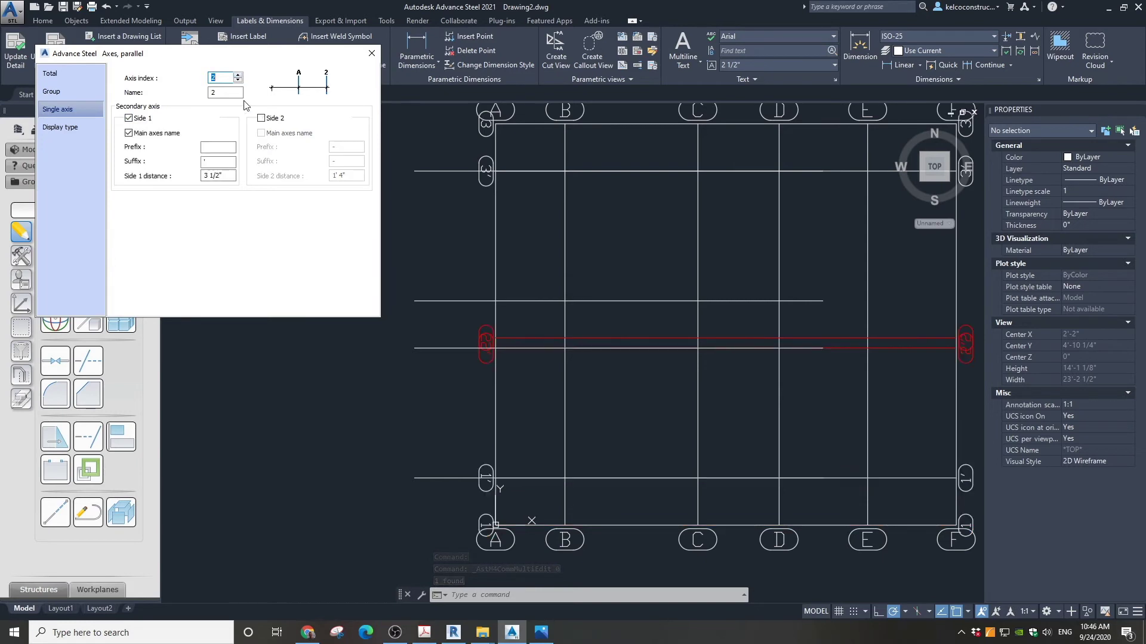
left_click(261, 119)
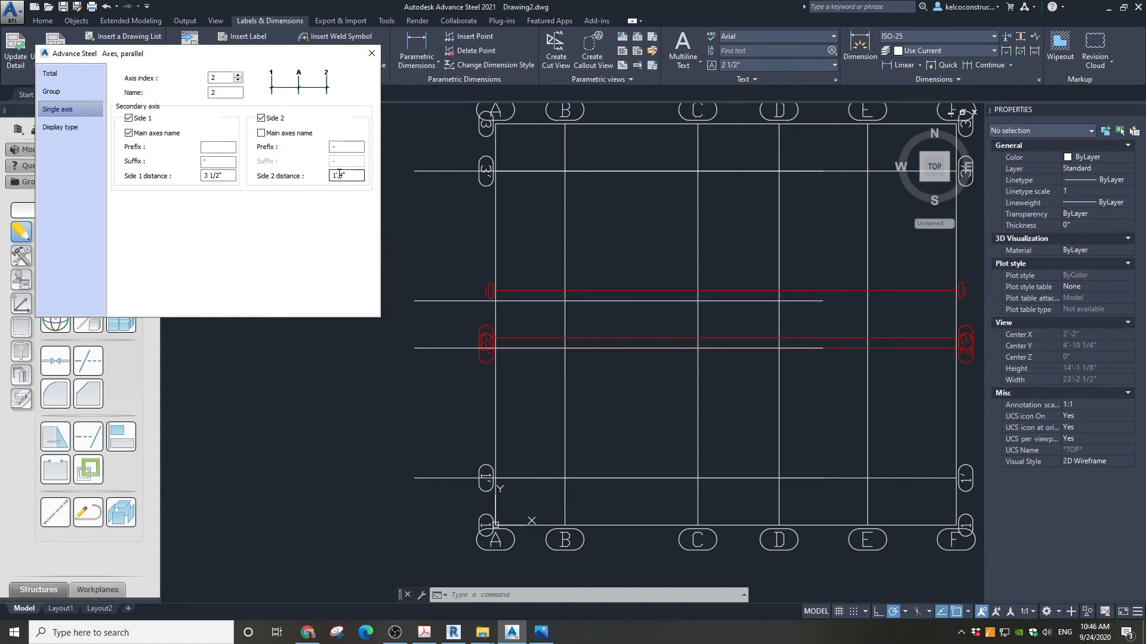
left_click_drag(338, 174, 349, 177)
type(".5")
key("Tab")
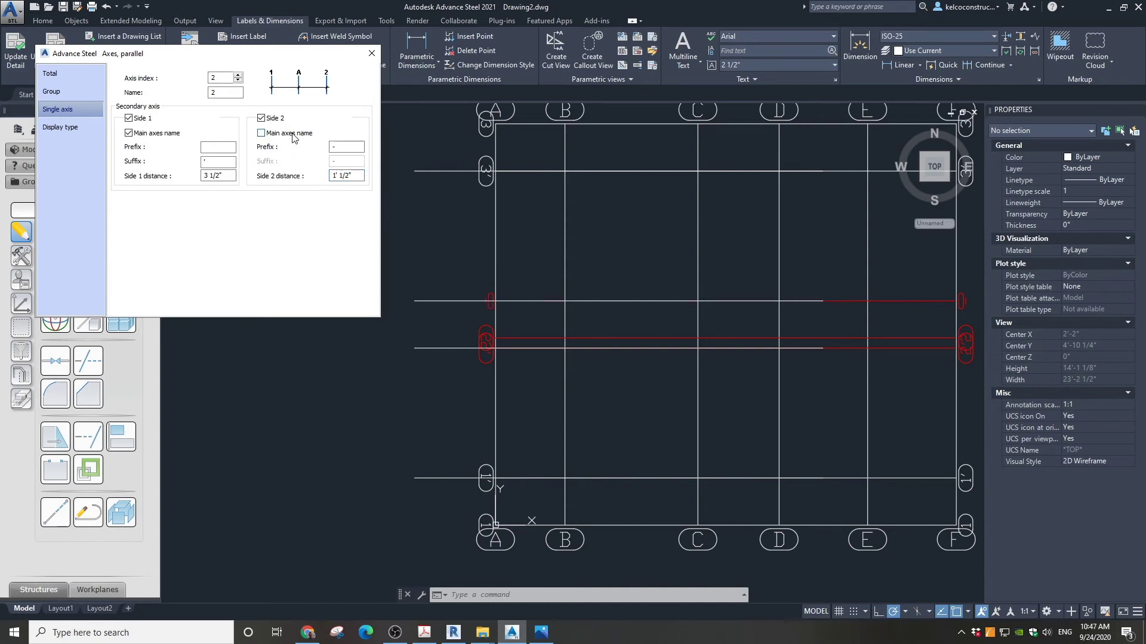
Step: Label axis 2's Side 2 secondary axis with the main axis name, no prefix and a hyphen suffix (2-), and close the properties
double_click(332, 147)
key("BackSpace")
left_click(291, 135)
left_click(348, 164)
type("-")
left_click(371, 53)
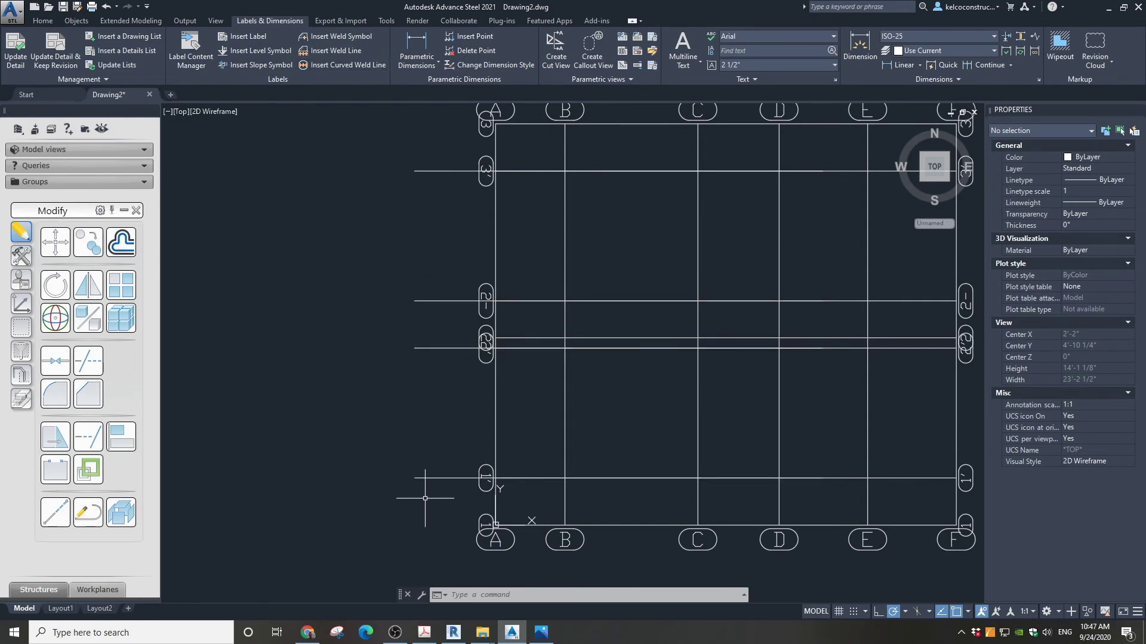
Step: Delete the four horizontal reference lines, leaving only the grid axes
left_click(431, 458)
scroll(391, 325, "down", 2)
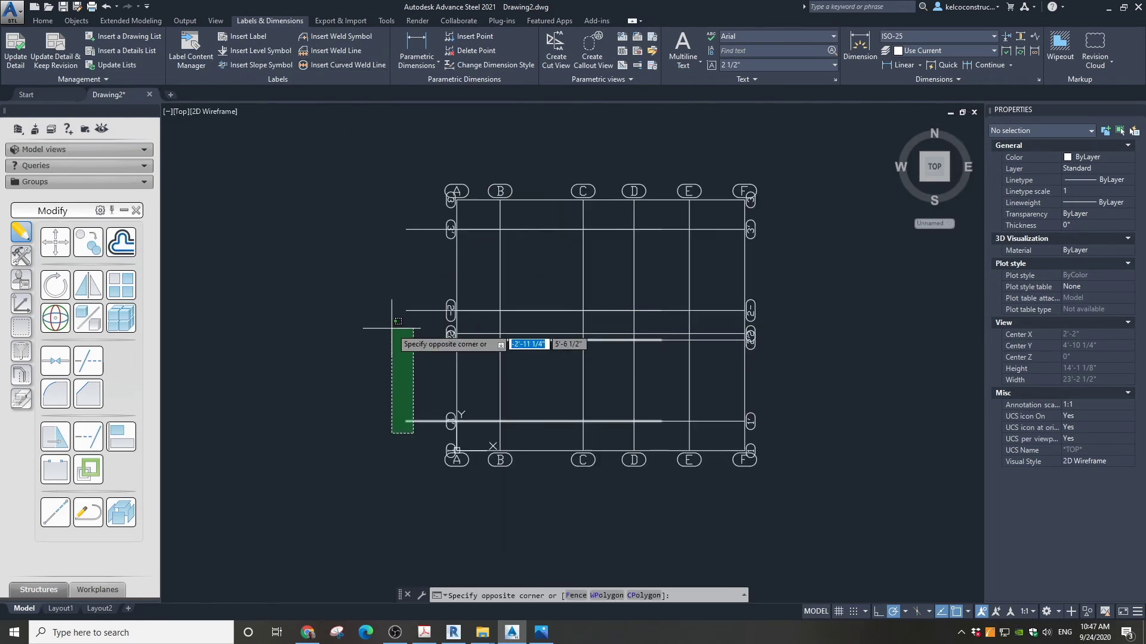
left_click(378, 213)
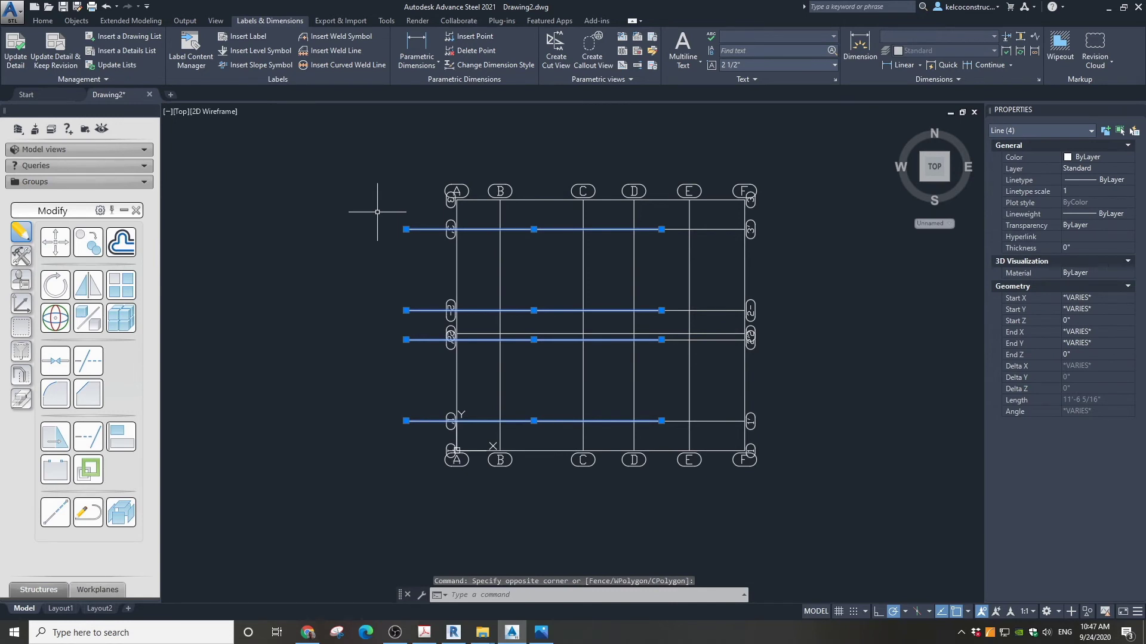
key("Delete")
scroll(578, 349, "down", 2)
scroll(577, 349, "up", 4)
scroll(546, 358, "down", 2)
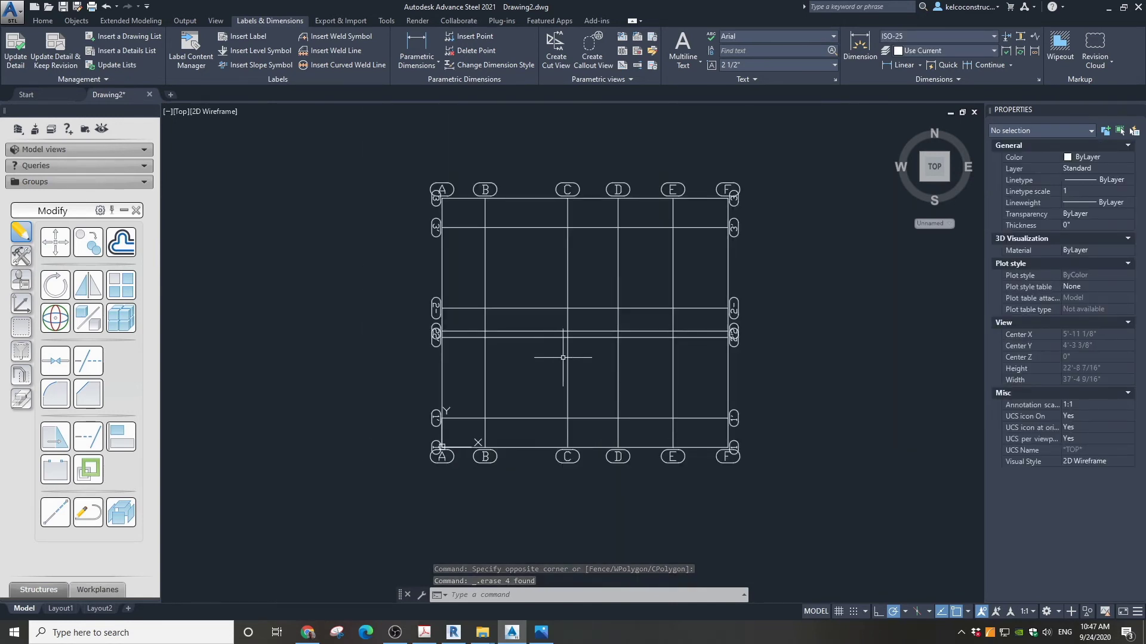
middle_click_drag(747, 317, 690, 312)
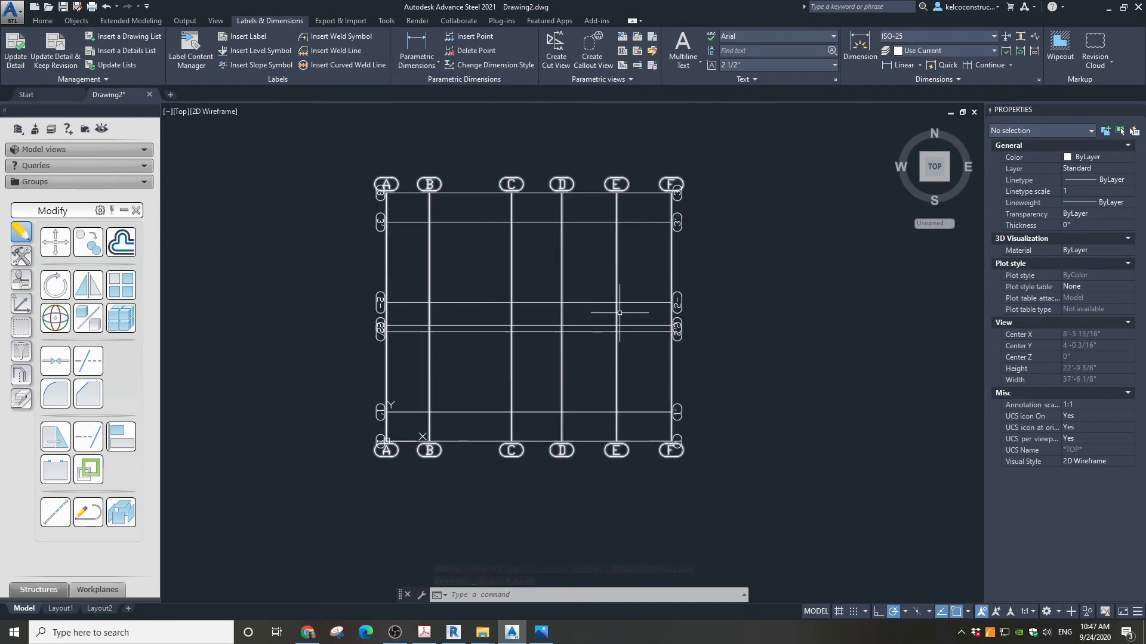
left_click(540, 633)
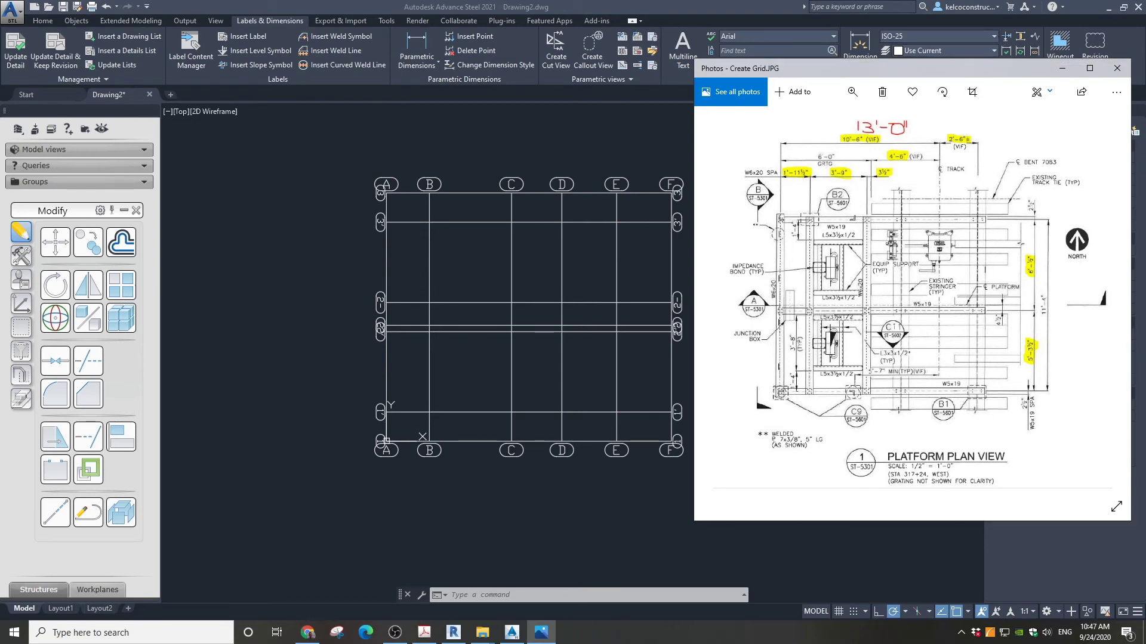
left_click(386, 257)
left_click(83, 21)
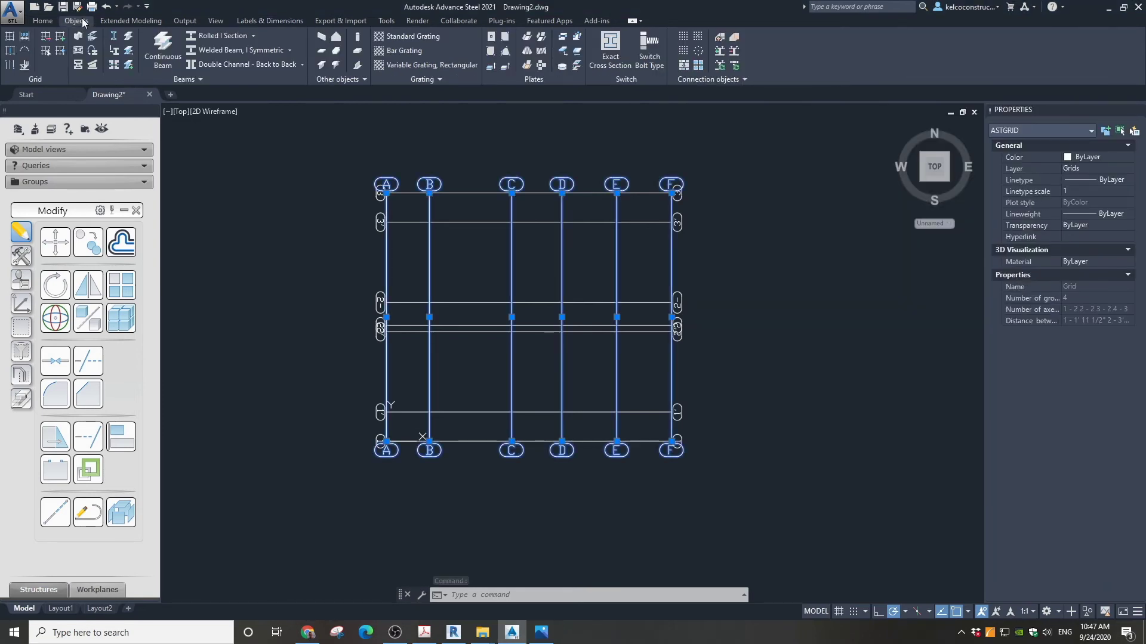
left_click(46, 52)
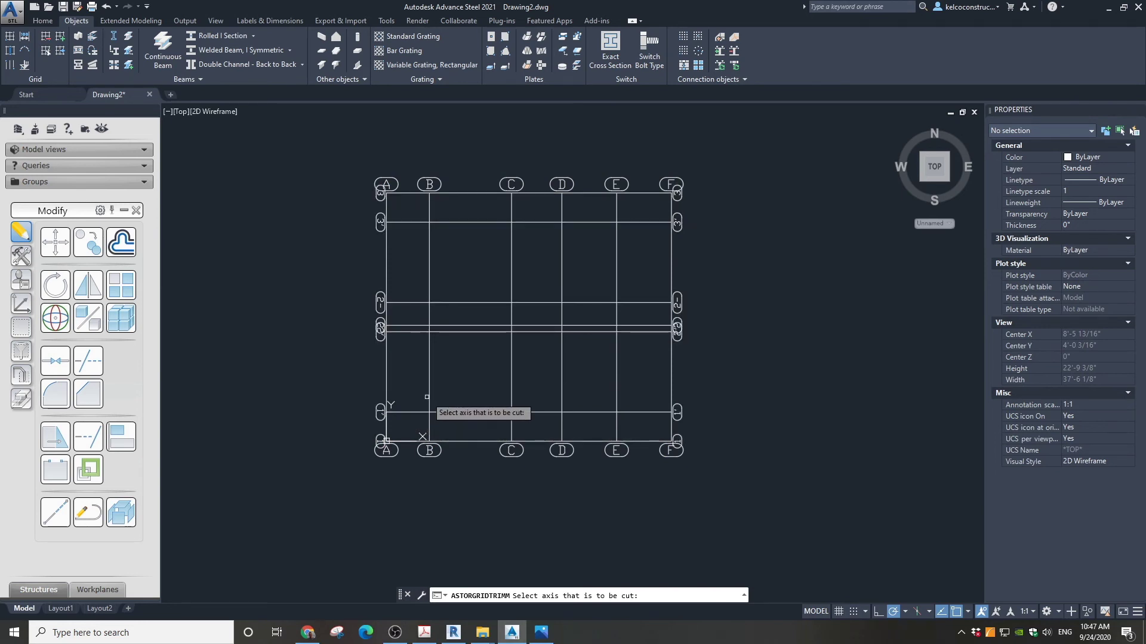
left_click(413, 412)
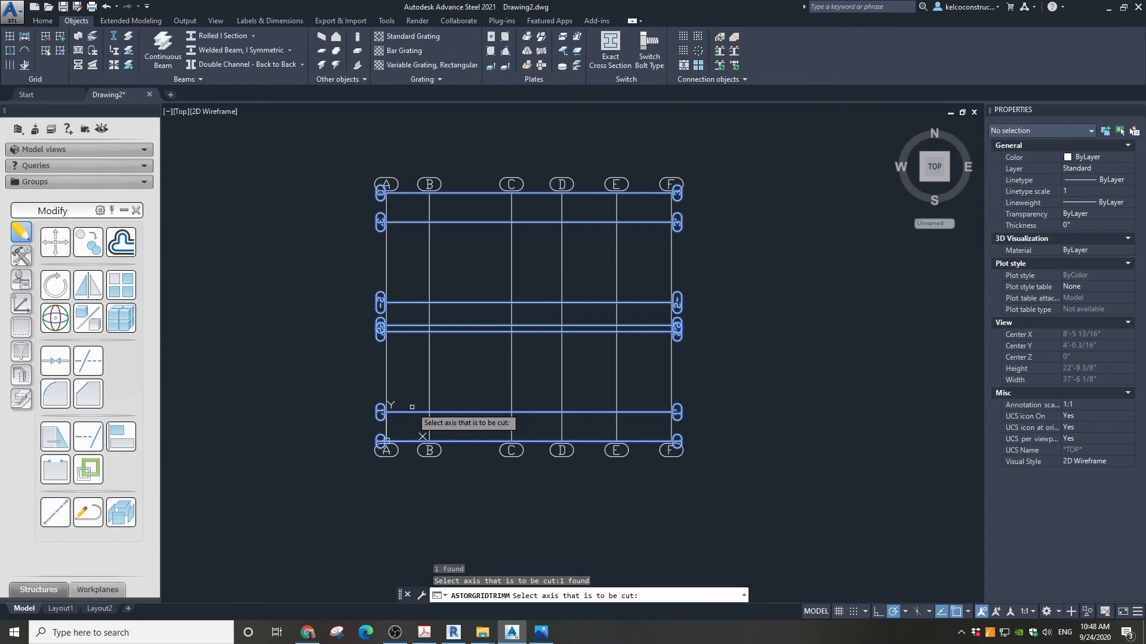
key("Escape")
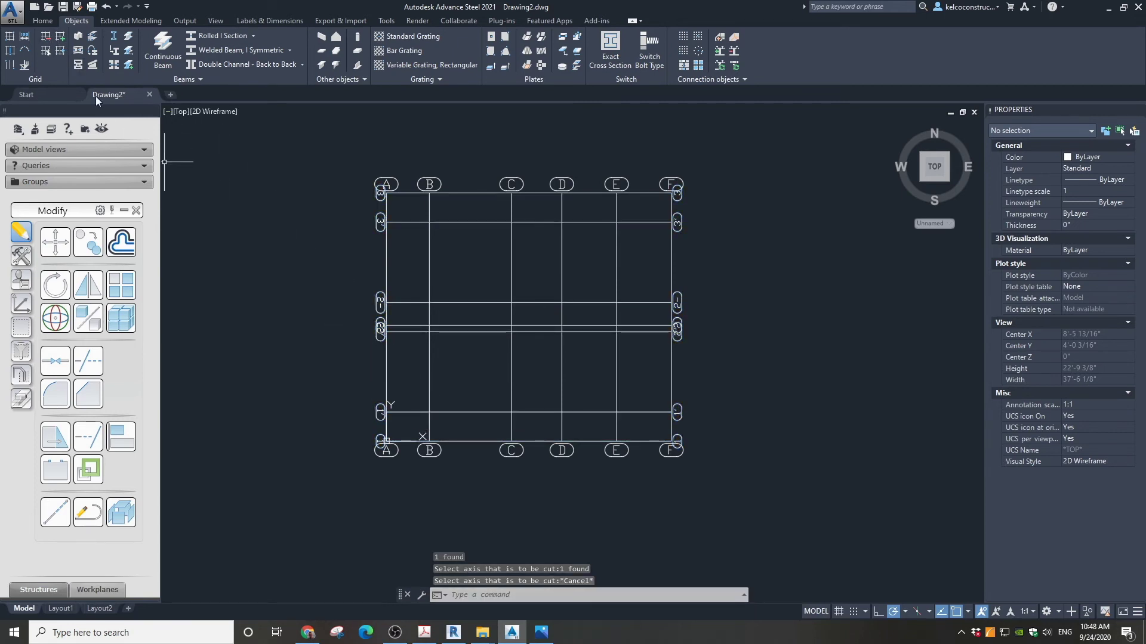
Step: Trim secondary axes 1' and 2' at axis B with the grid Trim tool, removing their portions between axes A and B
left_click(47, 49)
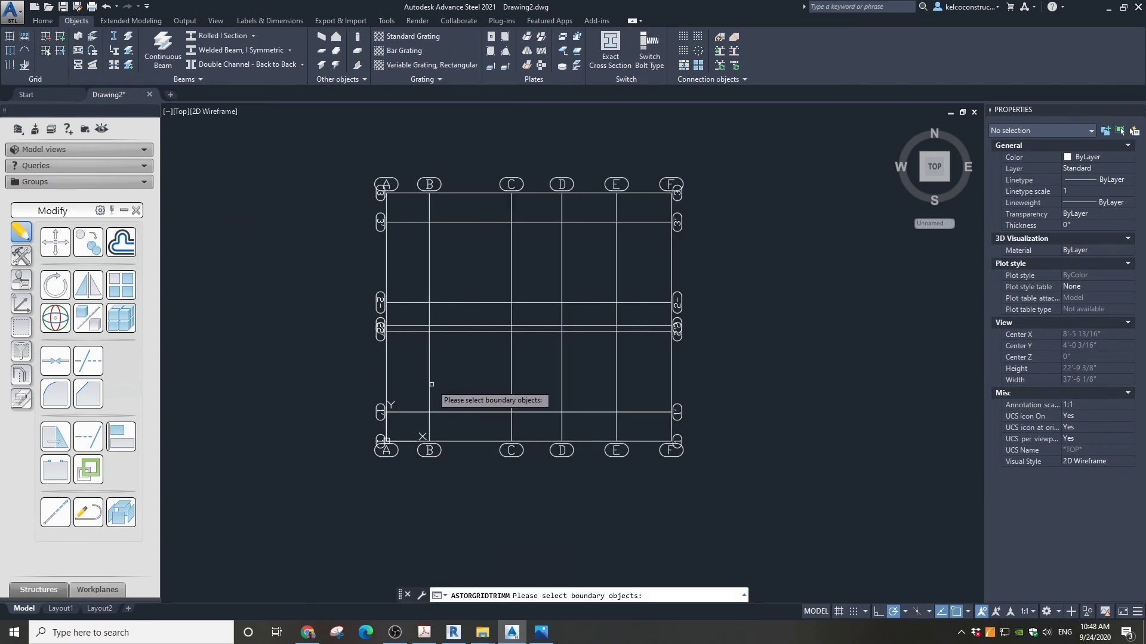
left_click(429, 384)
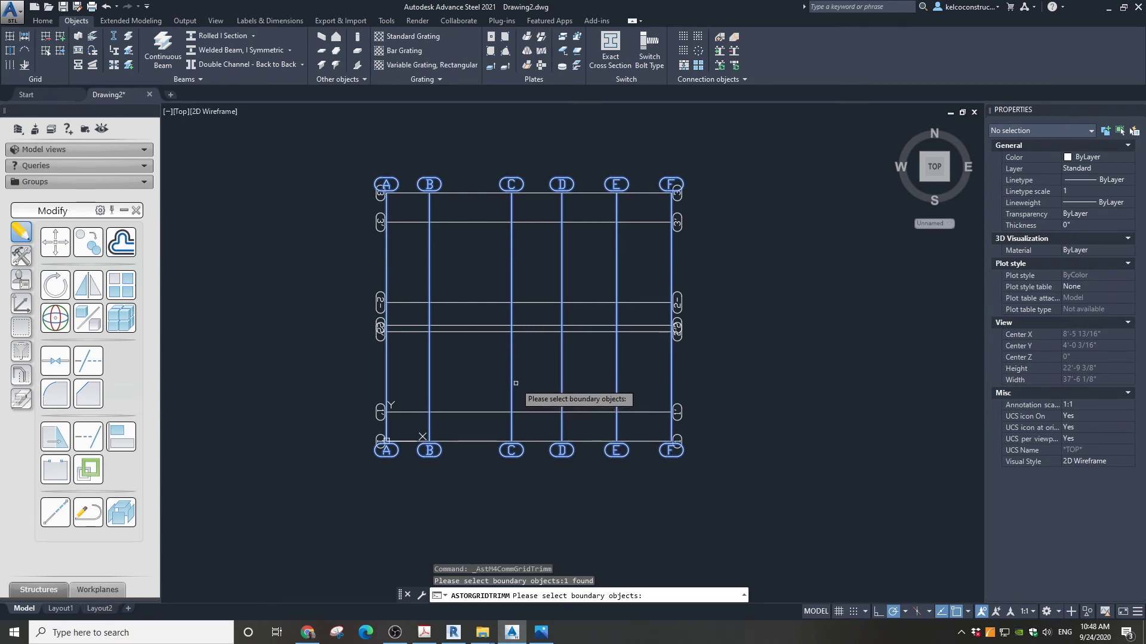
key("Return")
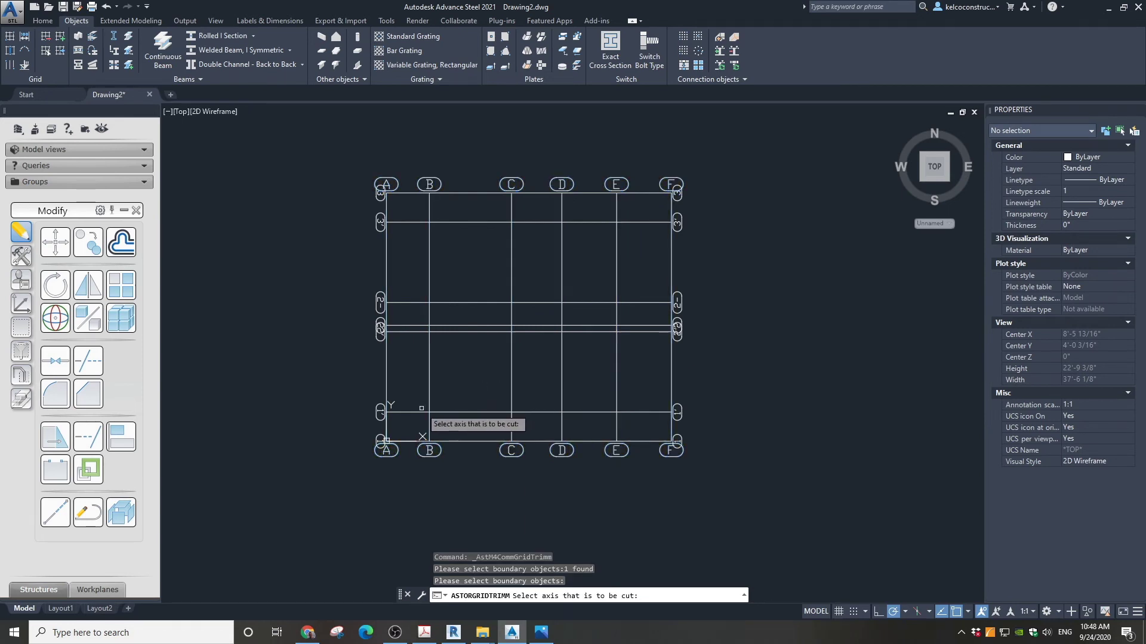
left_click(416, 411)
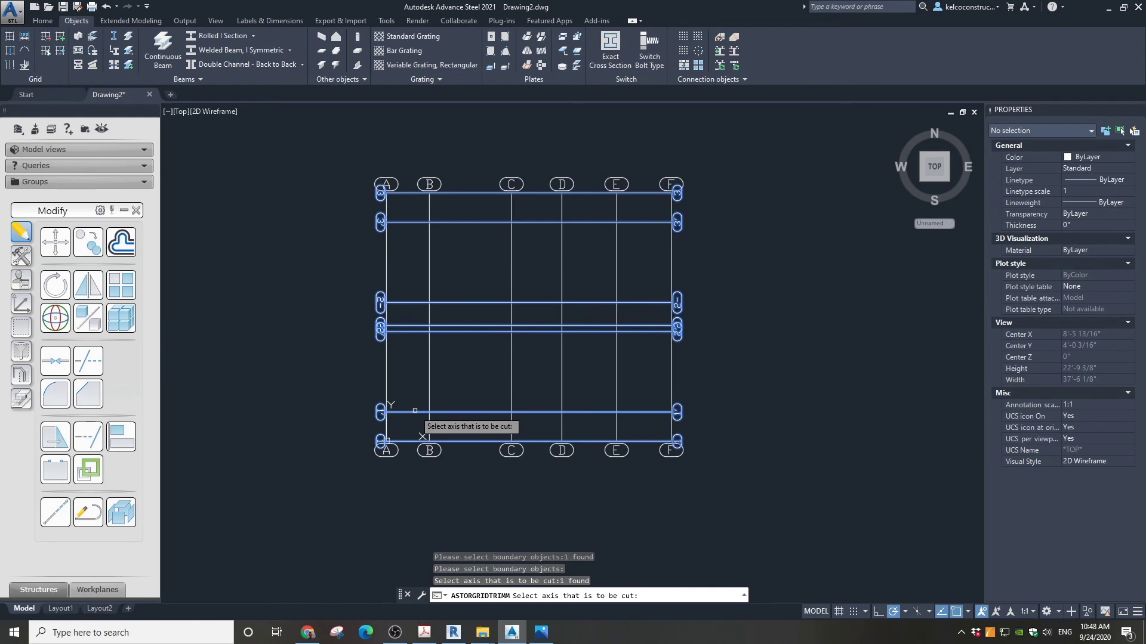
key("Return")
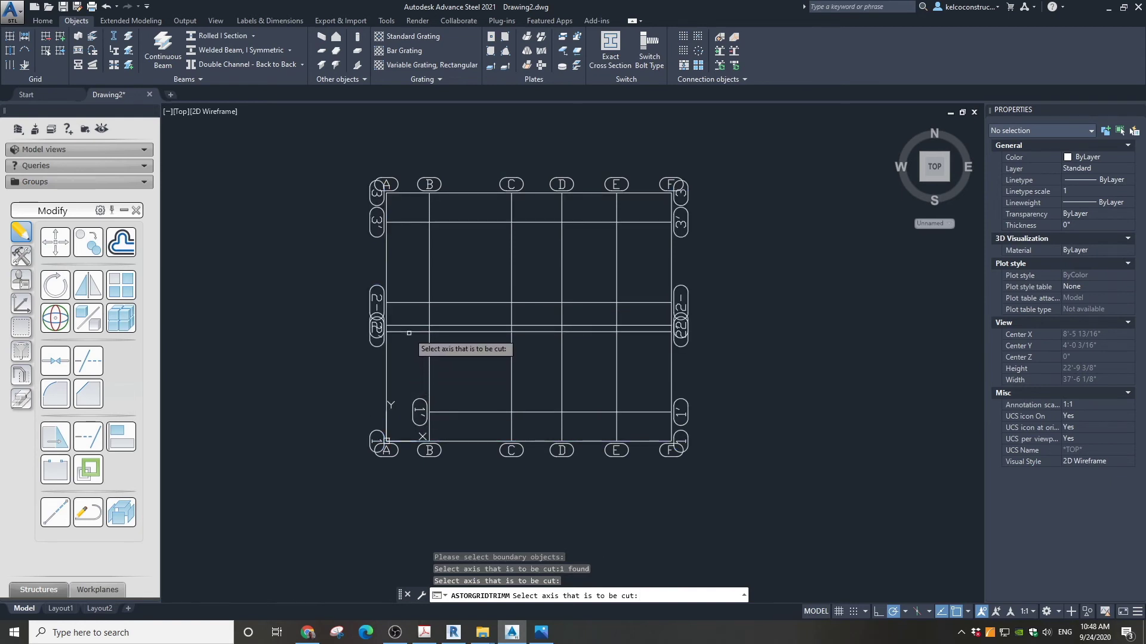
left_click(408, 332)
key("Return")
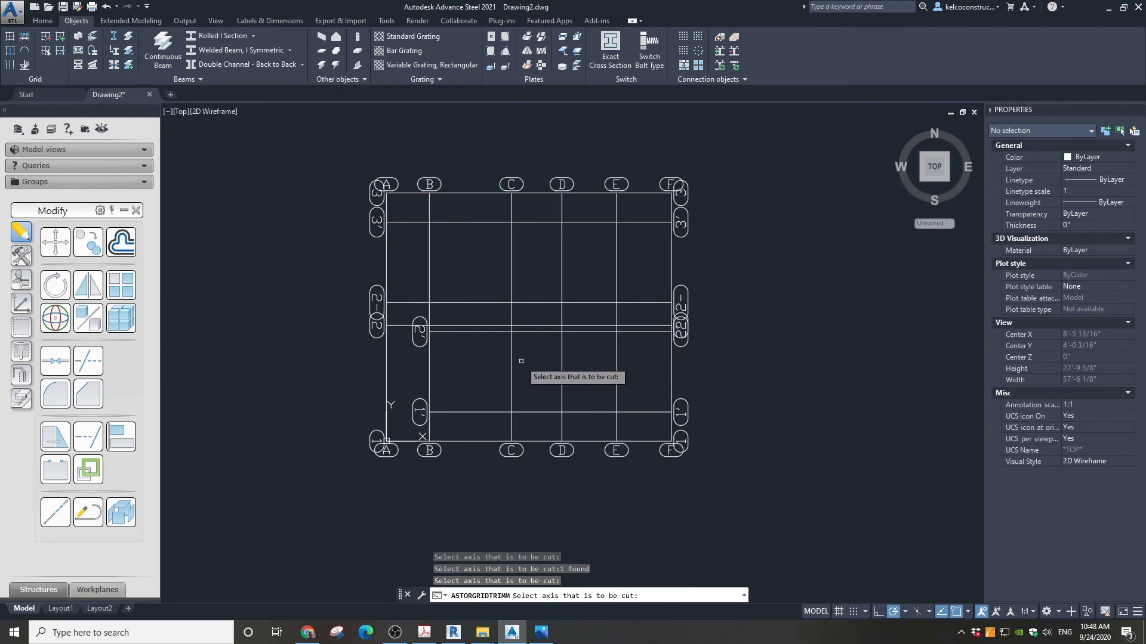
key("Return")
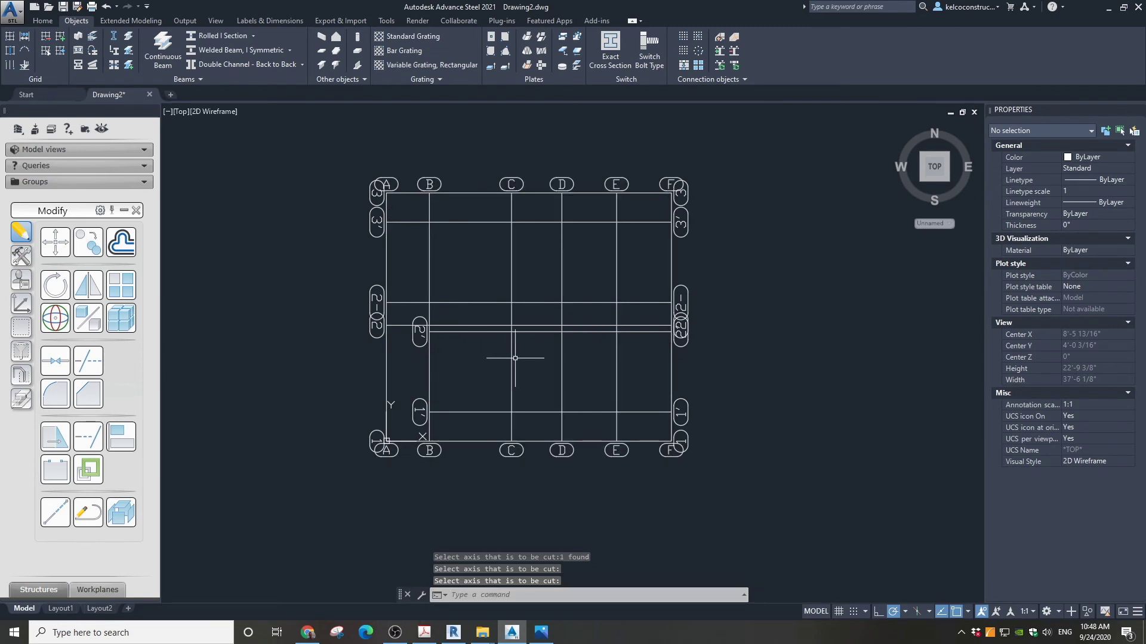
Step: Trim secondary axes 2' and 1' at axis C, removing their portions between axes C and F
left_click(45, 50)
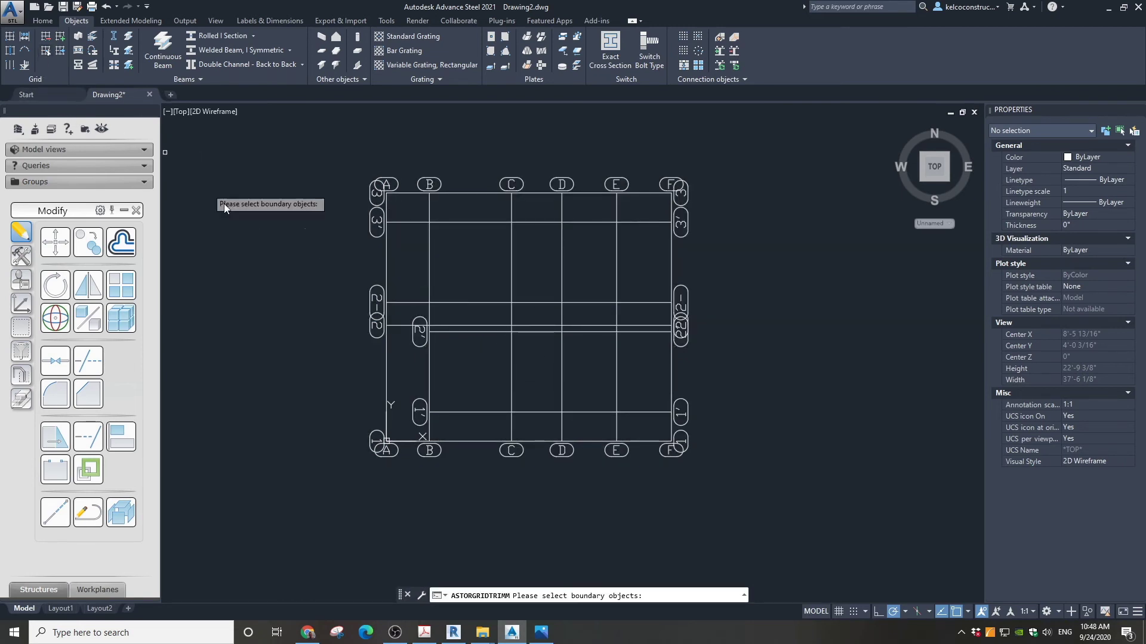
left_click(511, 362)
key("Return")
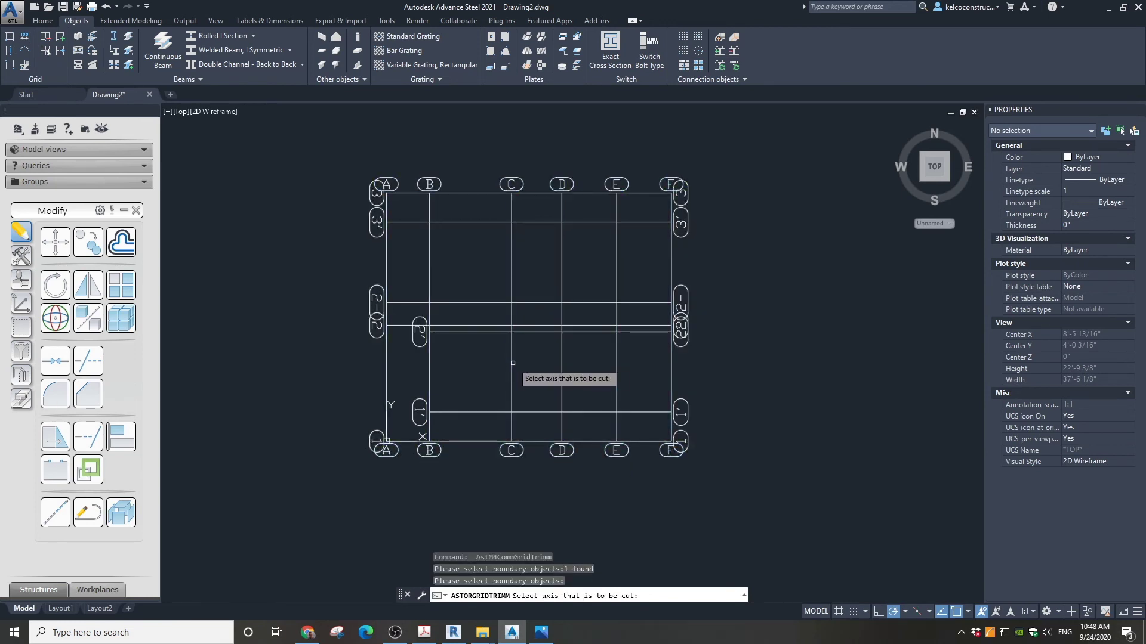
left_click(530, 331)
key("Return")
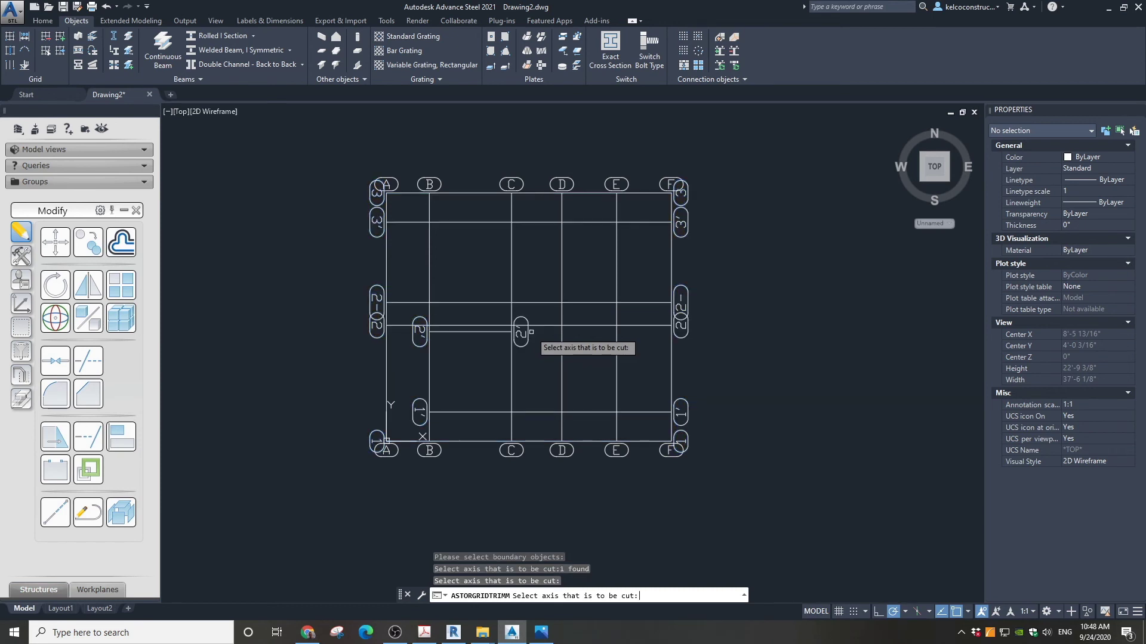
left_click(531, 410)
key("Return")
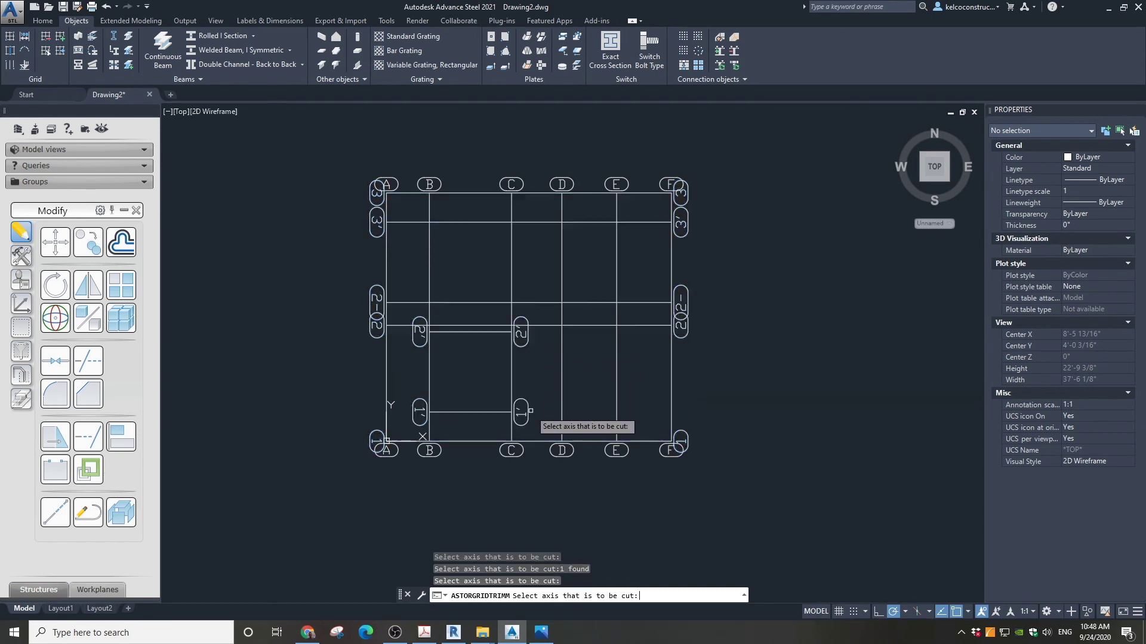
Step: Trim secondary axes 2- and 3' at the same axis C boundary, removing their portions towards axis F, and end the trim
scroll(540, 365, "down", 1)
scroll(525, 328, "up", 1)
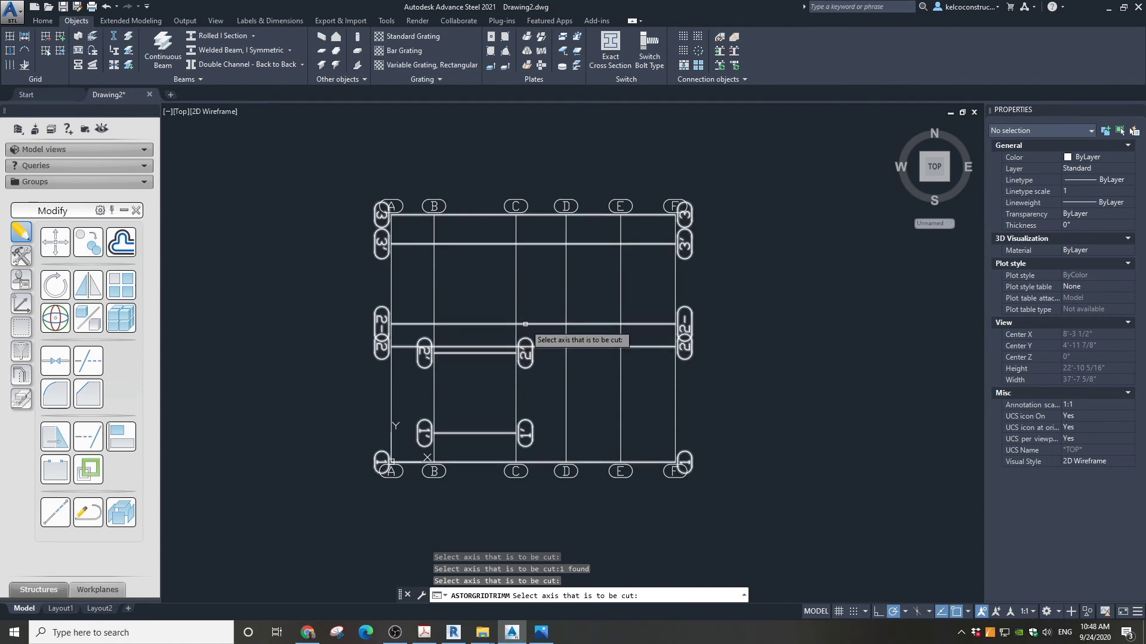
left_click(525, 324)
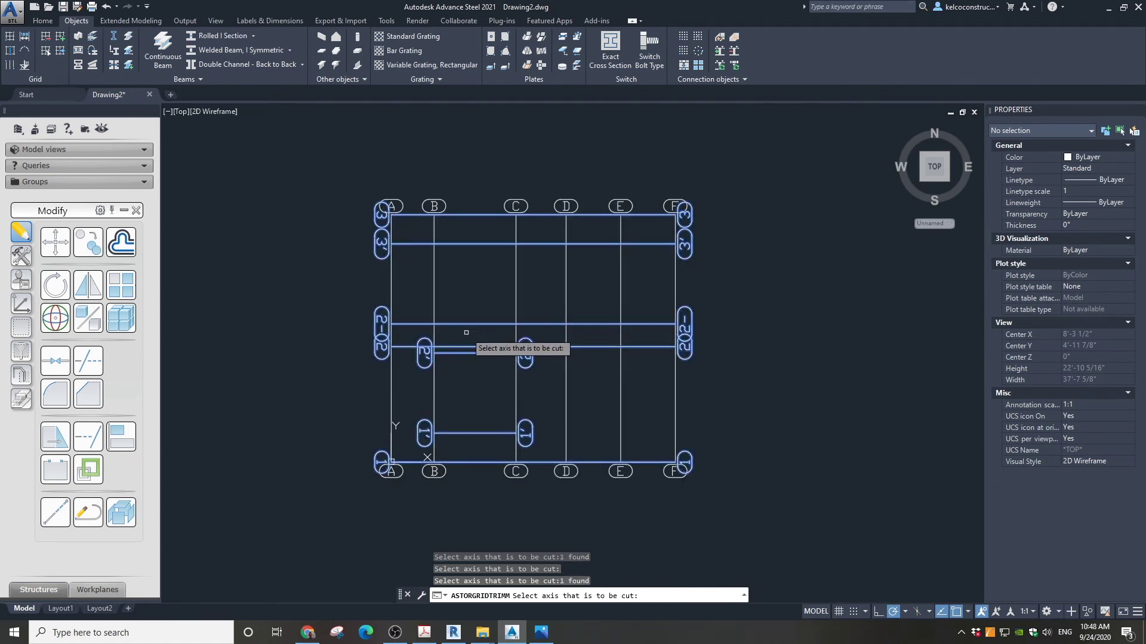
scroll(389, 332, "up", 4)
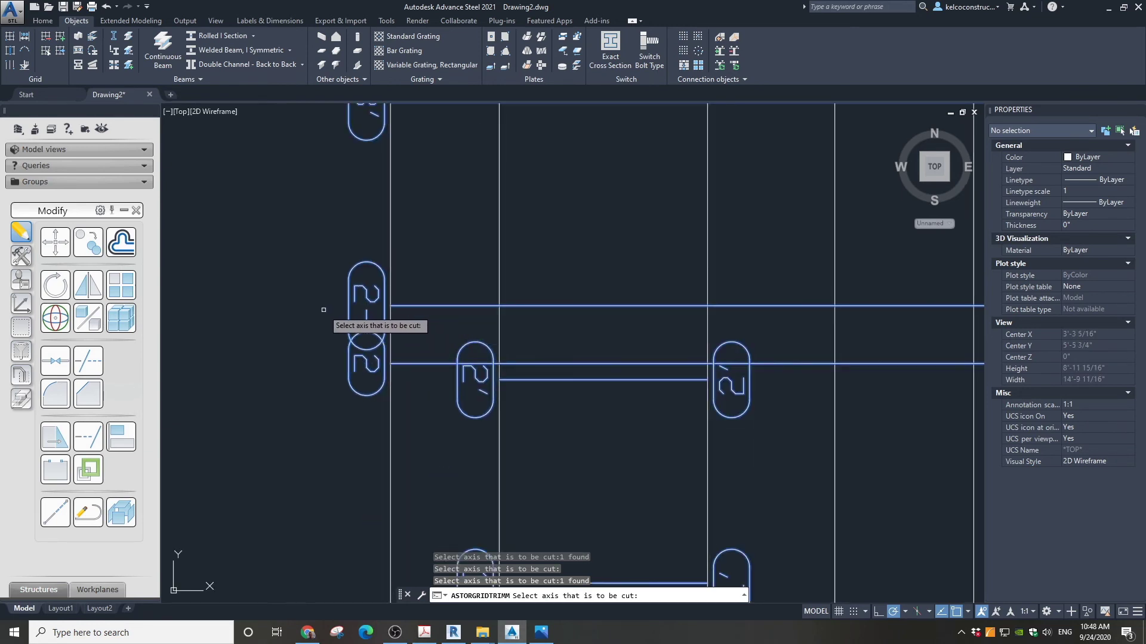
key("Return")
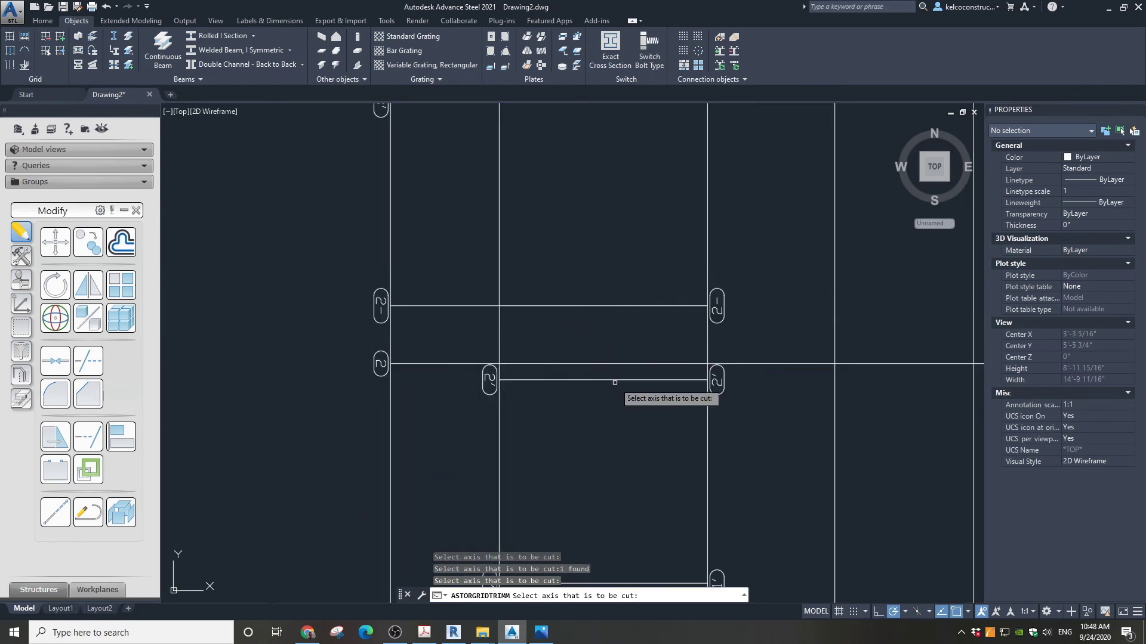
scroll(614, 383, "down", 2)
left_click(691, 209)
key("Return")
key("Return")
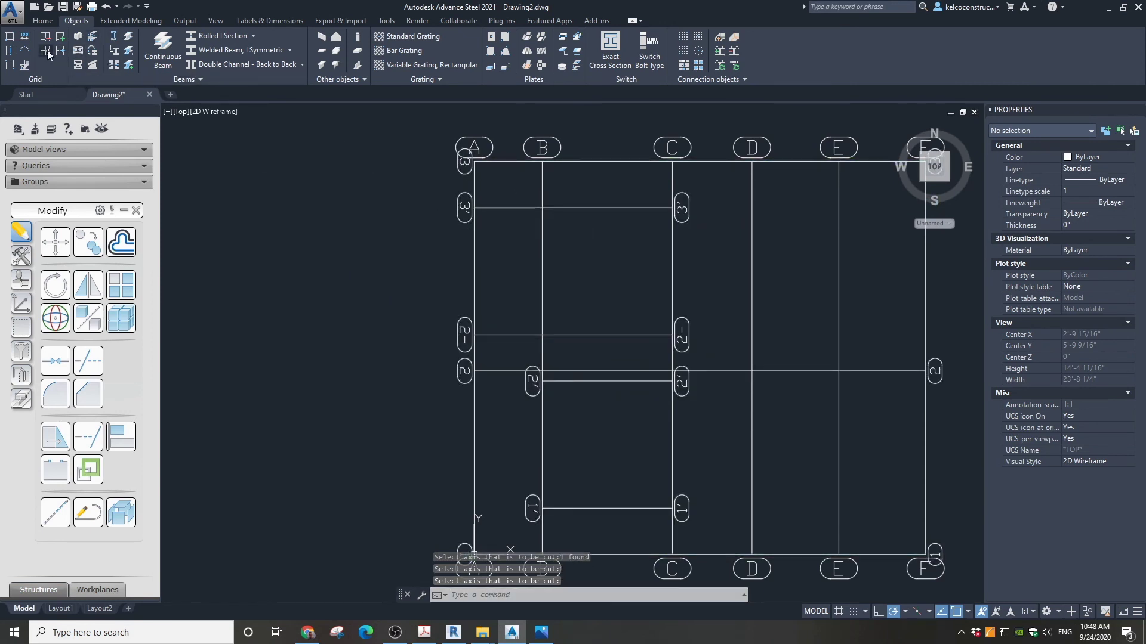
Step: Trim secondary axes 3' and 2- at axis B, removing their portions between axes A and B, and finish the command
left_click(47, 50)
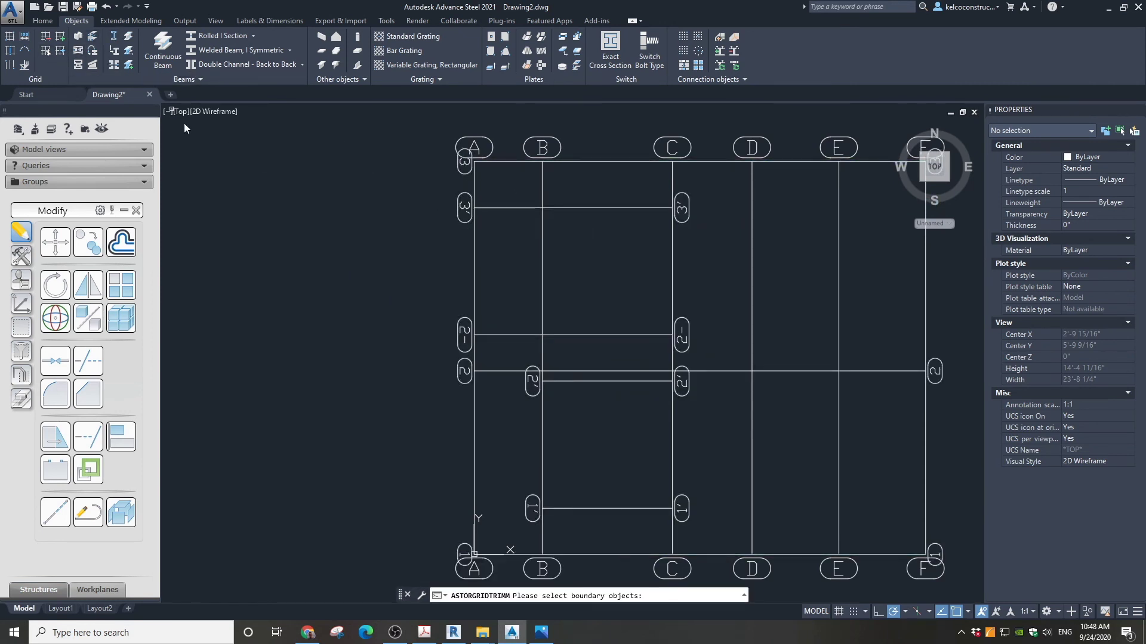
left_click(543, 249)
key("Return")
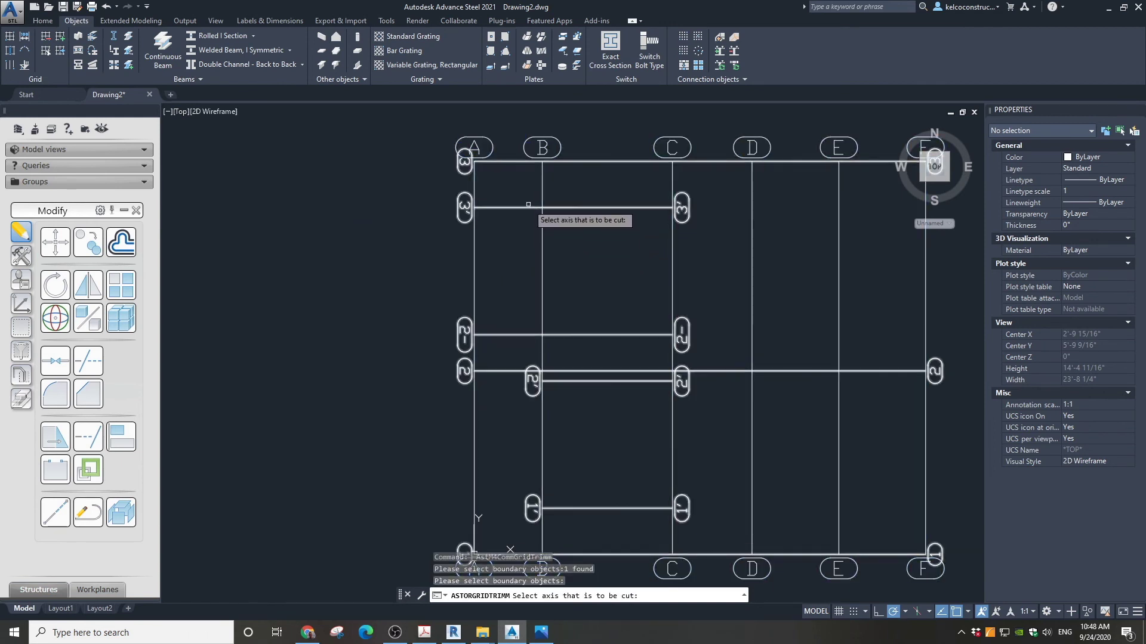
left_click(528, 207)
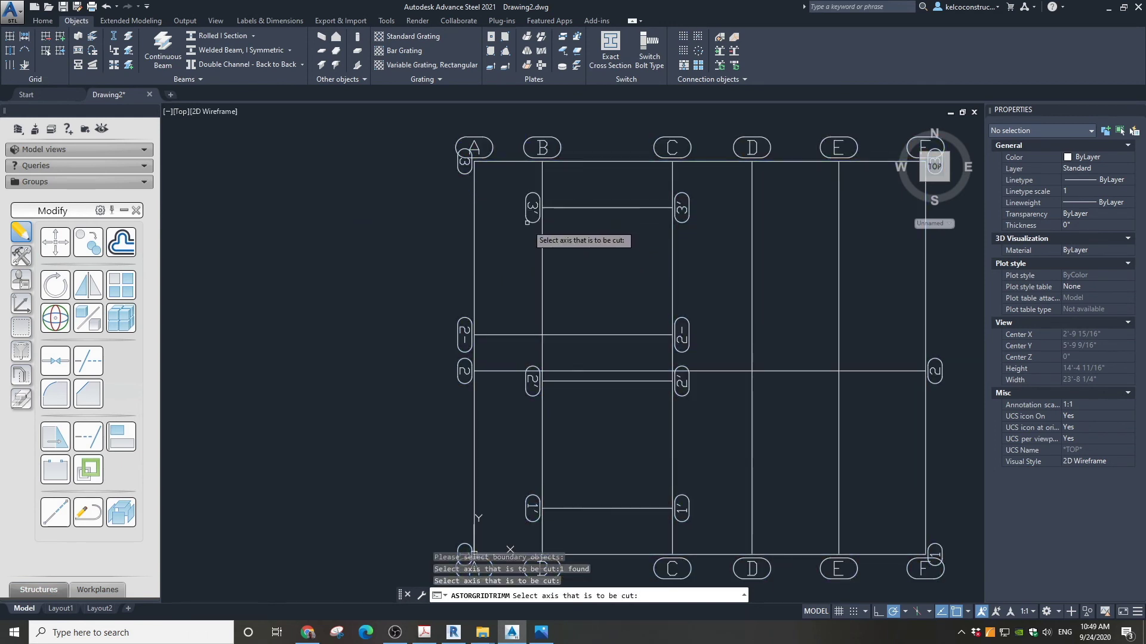
left_click(530, 333)
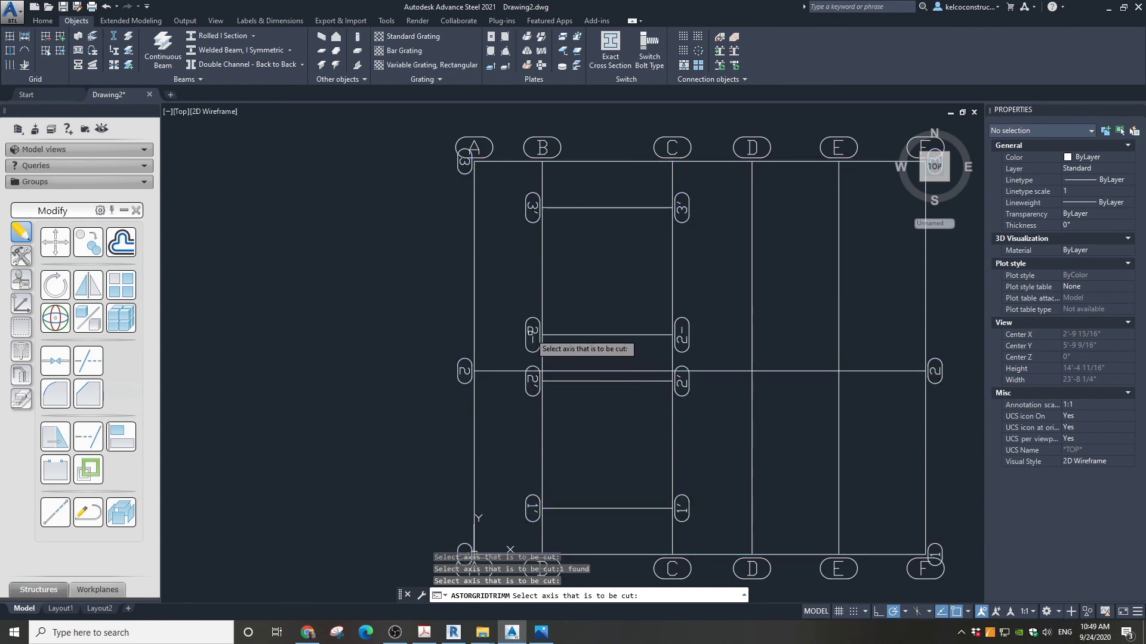
scroll(668, 256, "down", 3)
scroll(742, 206, "up", 1)
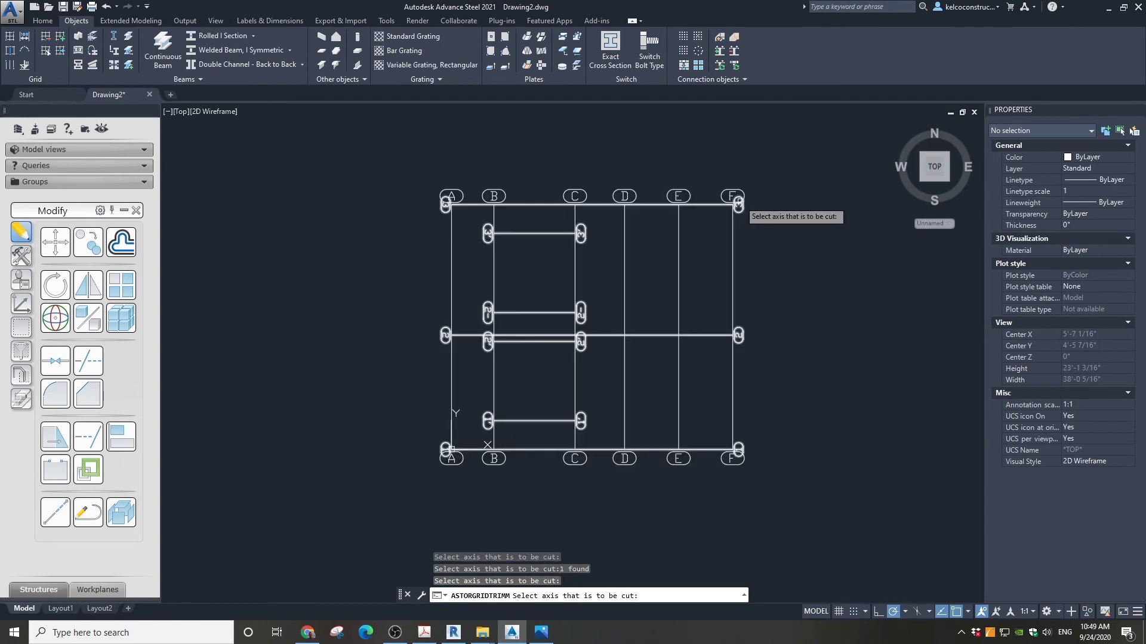
scroll(743, 209, "up", 1)
scroll(626, 176, "down", 1)
left_click(306, 190)
left_click(306, 239)
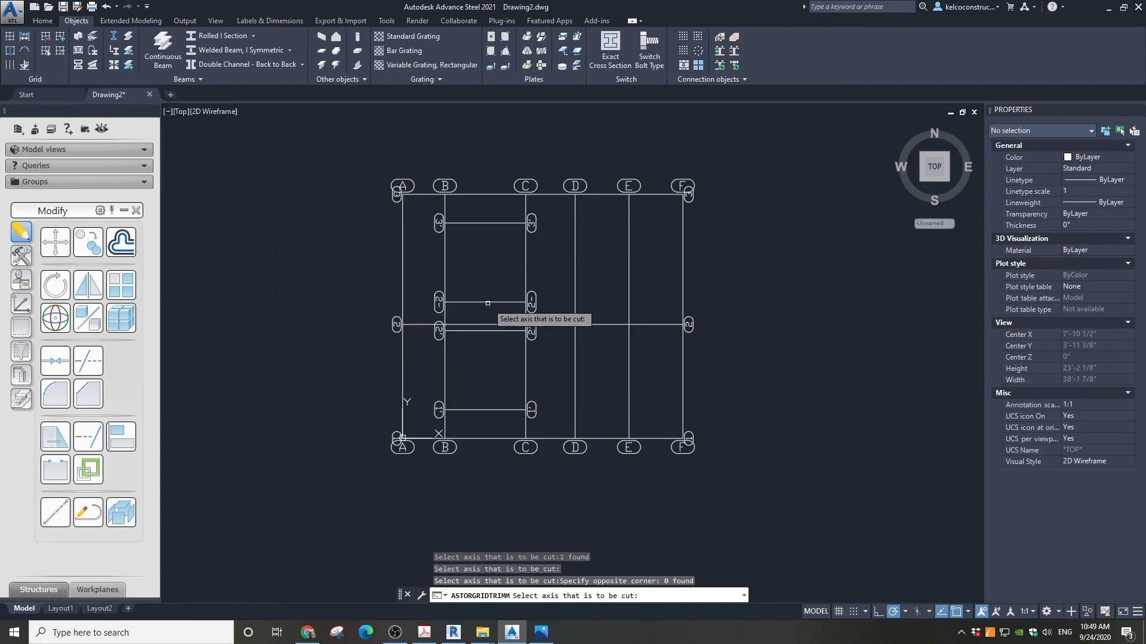
key("Return")
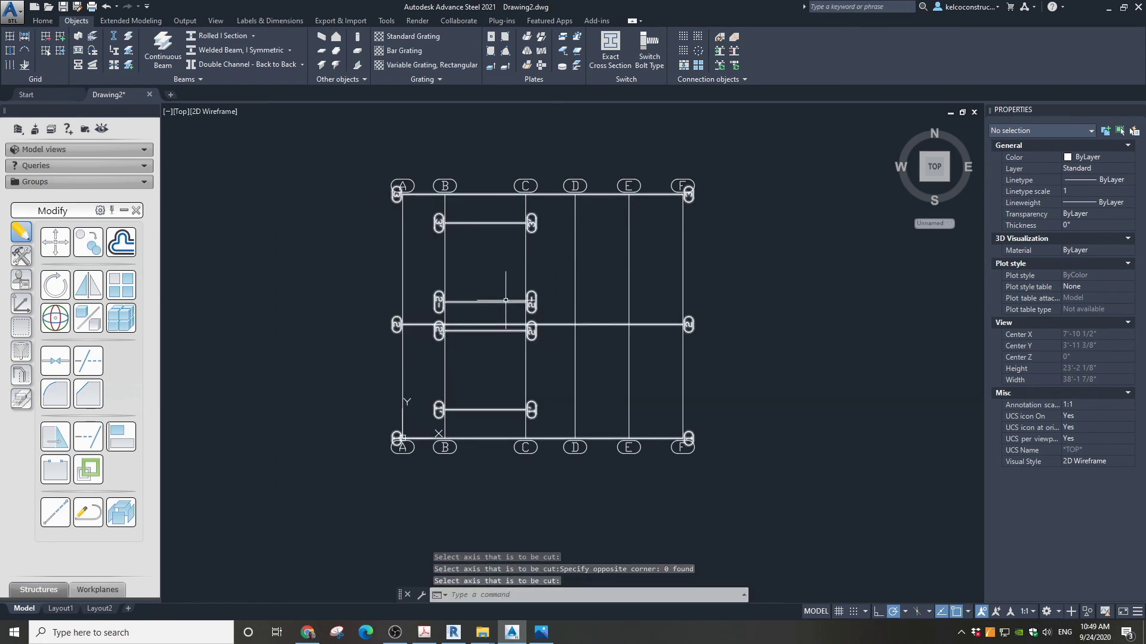
Step: Change axis 2's Side 2 secondary axis suffix to a double prime (") in the single-axis properties, and close them
double_click(506, 301)
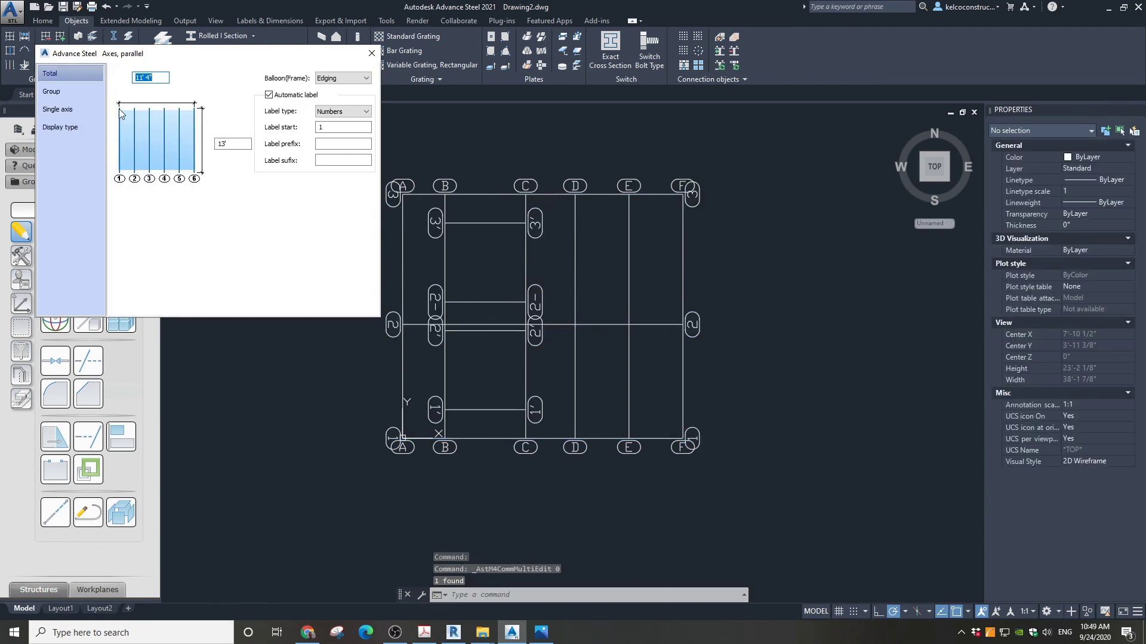
left_click(76, 93)
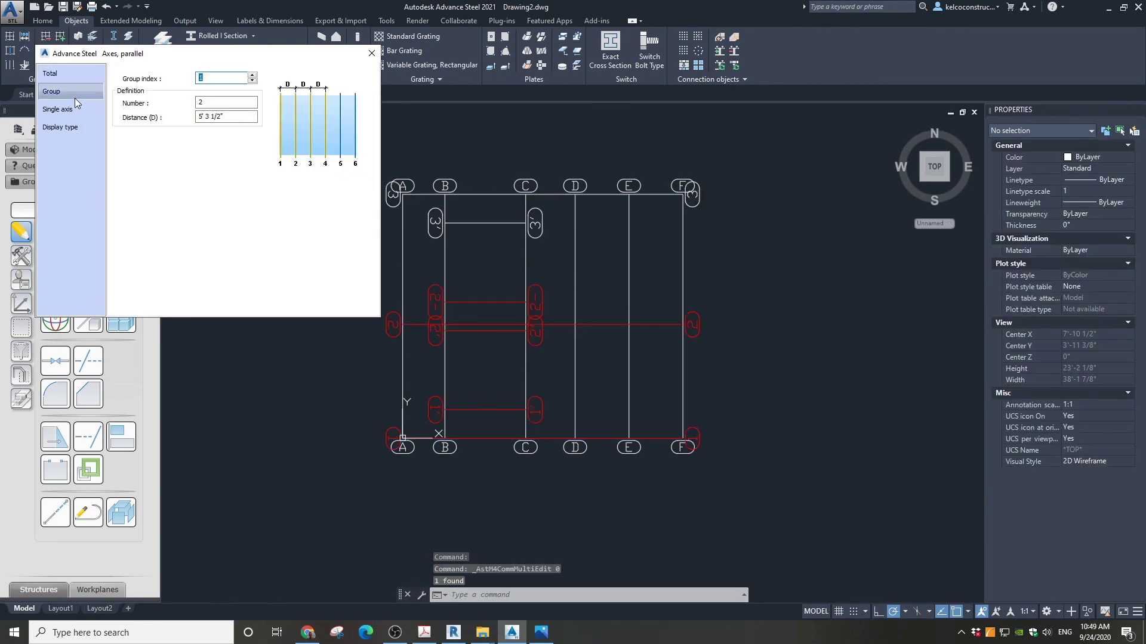
left_click(78, 111)
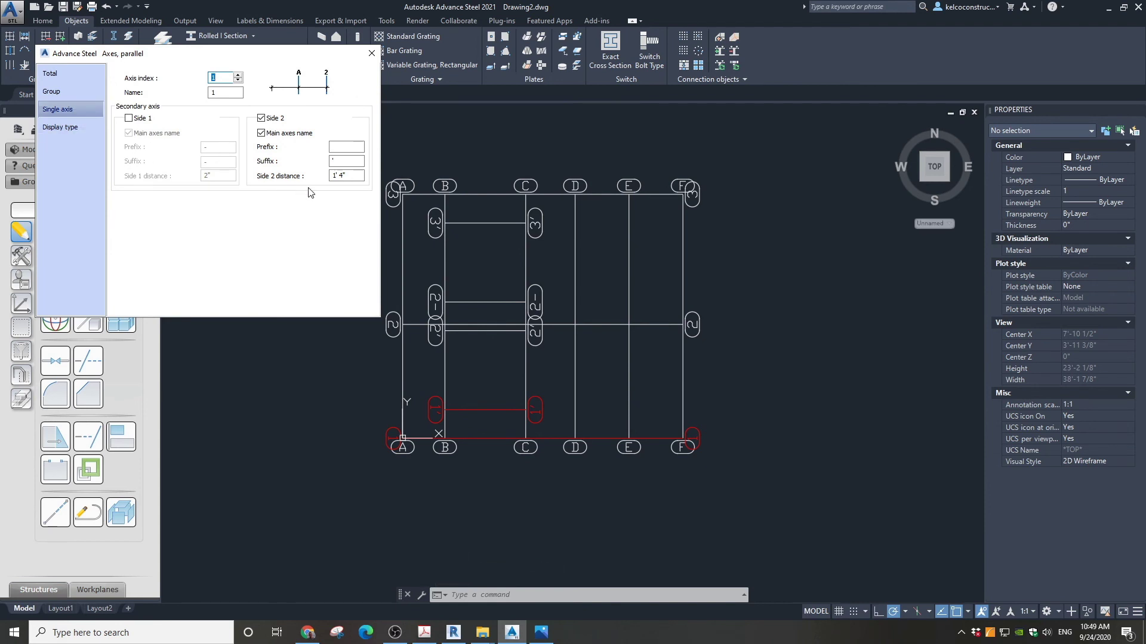
left_click(238, 76)
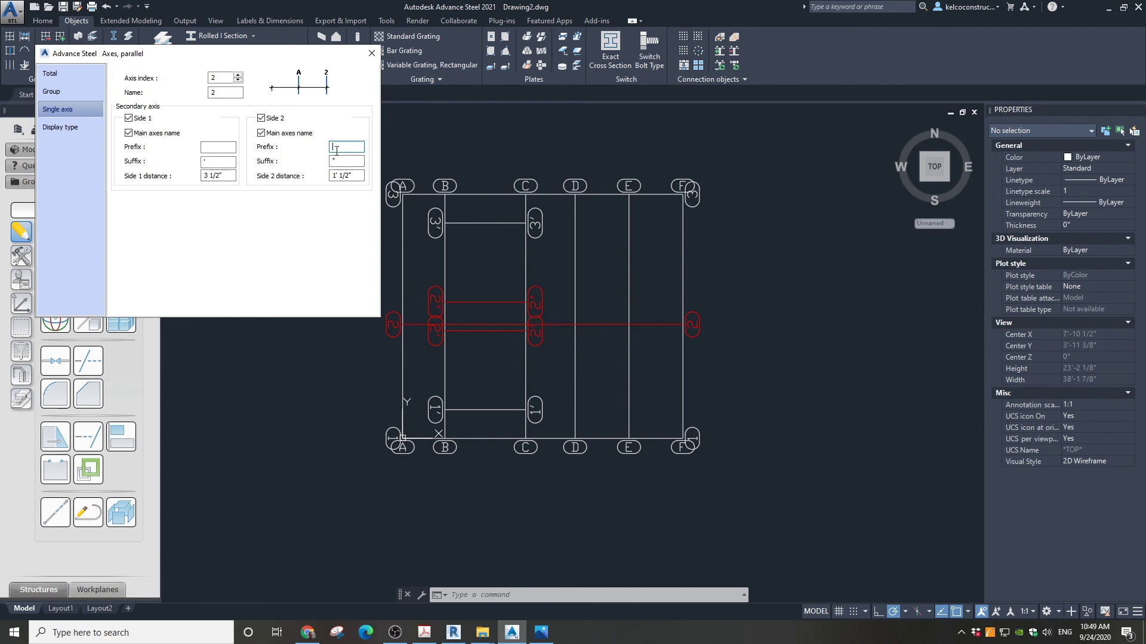
left_click(372, 53)
left_click(357, 233)
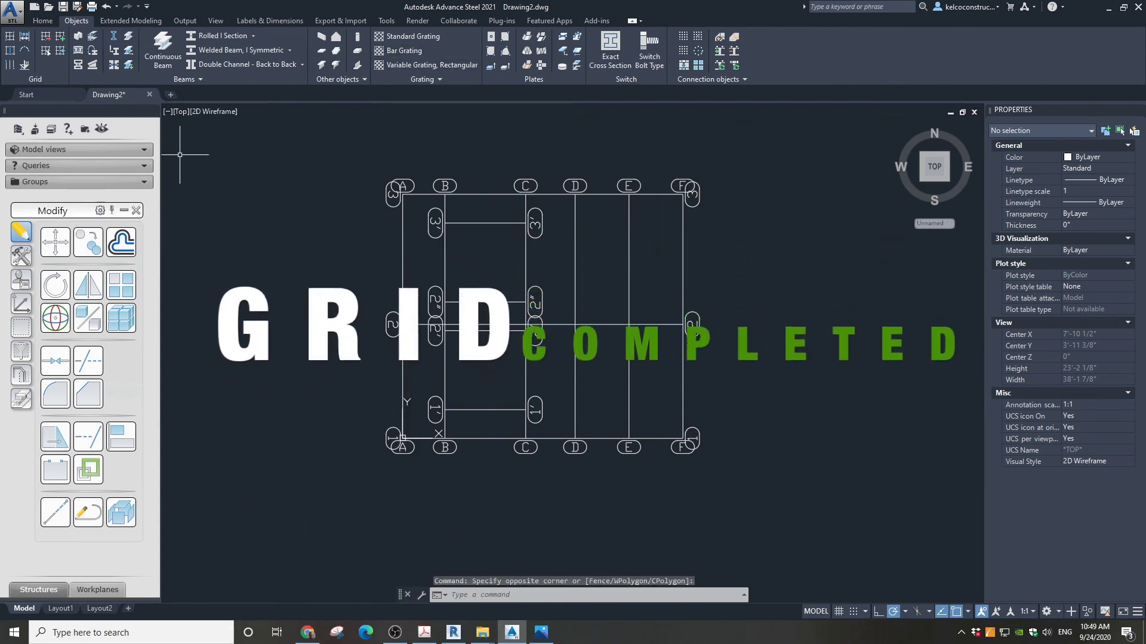
Step: Switch to Photos to bring up the Create Grid.JPG platform plan for reference
scroll(477, 207, "down", 2)
scroll(780, 249, "up", 3)
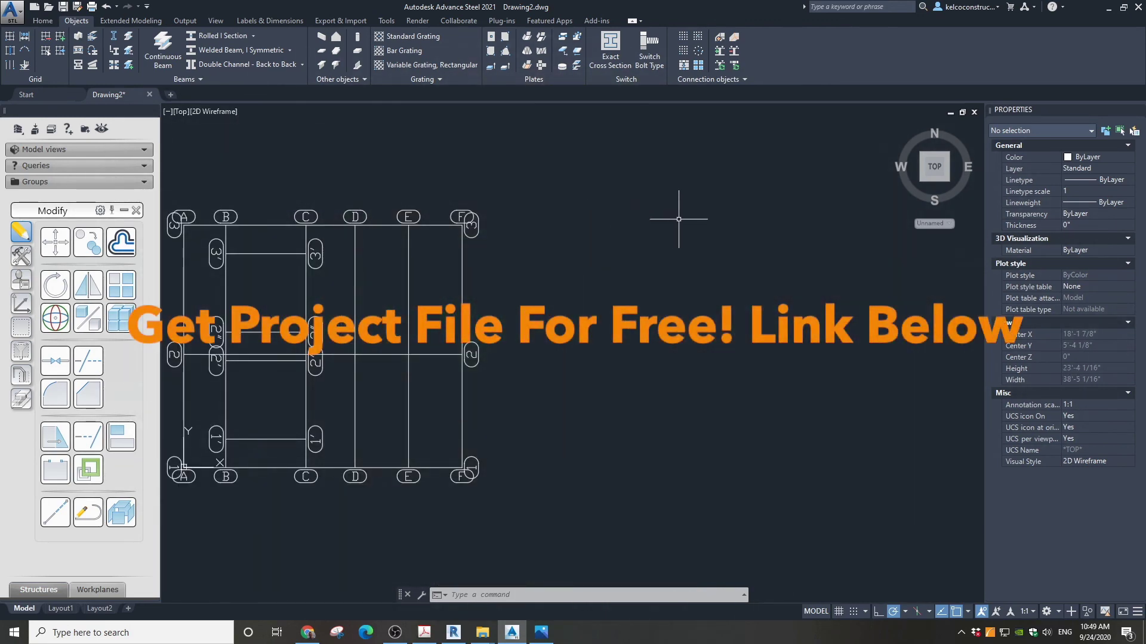
left_click(541, 632)
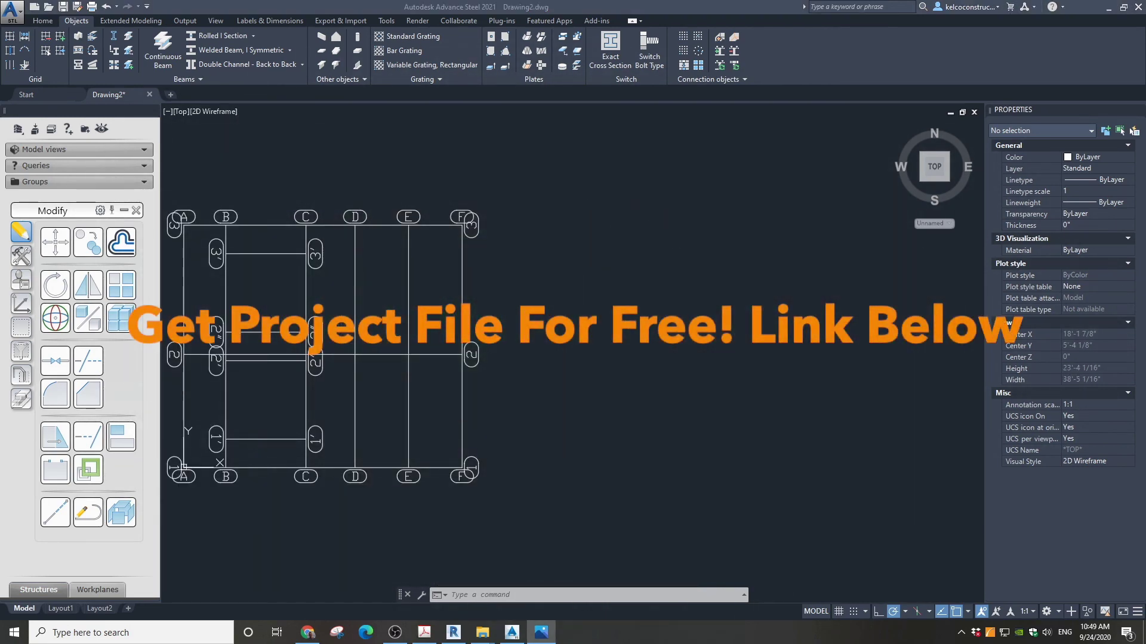